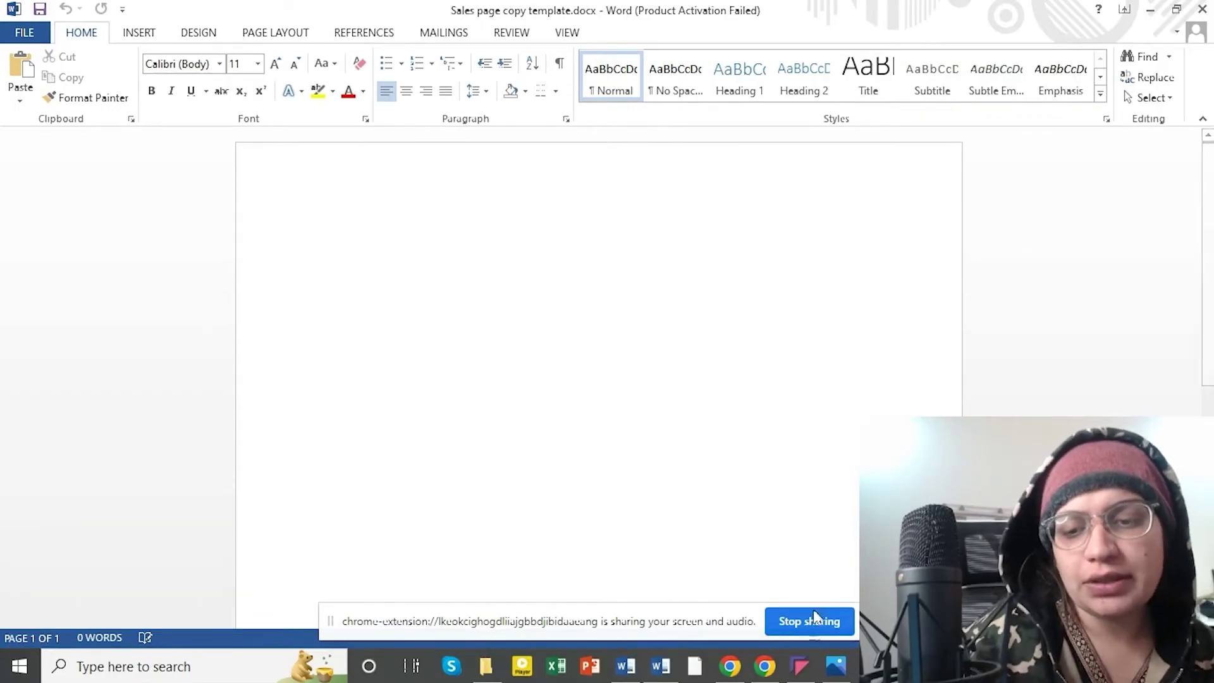
# Step: Switch to Photos and examine the sales page infographic from its overview to the headline advice in point 1
pyautogui.click(834, 679)
pyautogui.scroll(5, 556, 183)
pyautogui.scroll(2, 576, 345)
pyautogui.scroll(-8, 582, 355)
pyautogui.scroll(5, 626, 214)
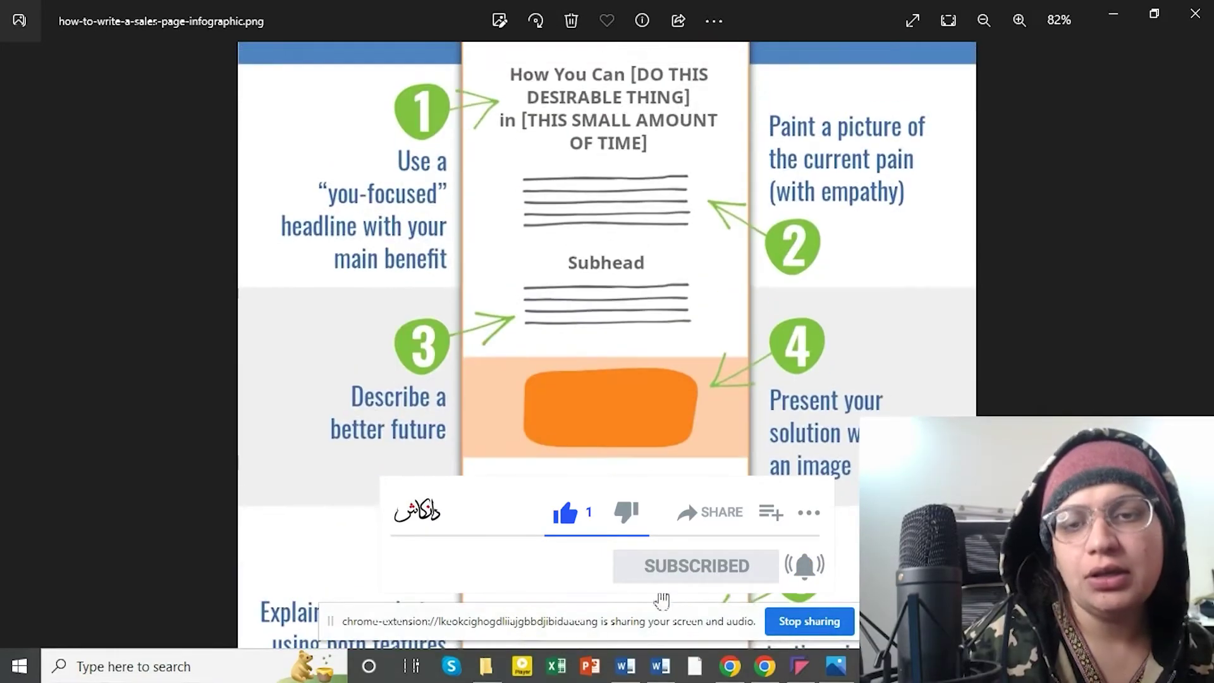
pyautogui.scroll(3, 770, 114)
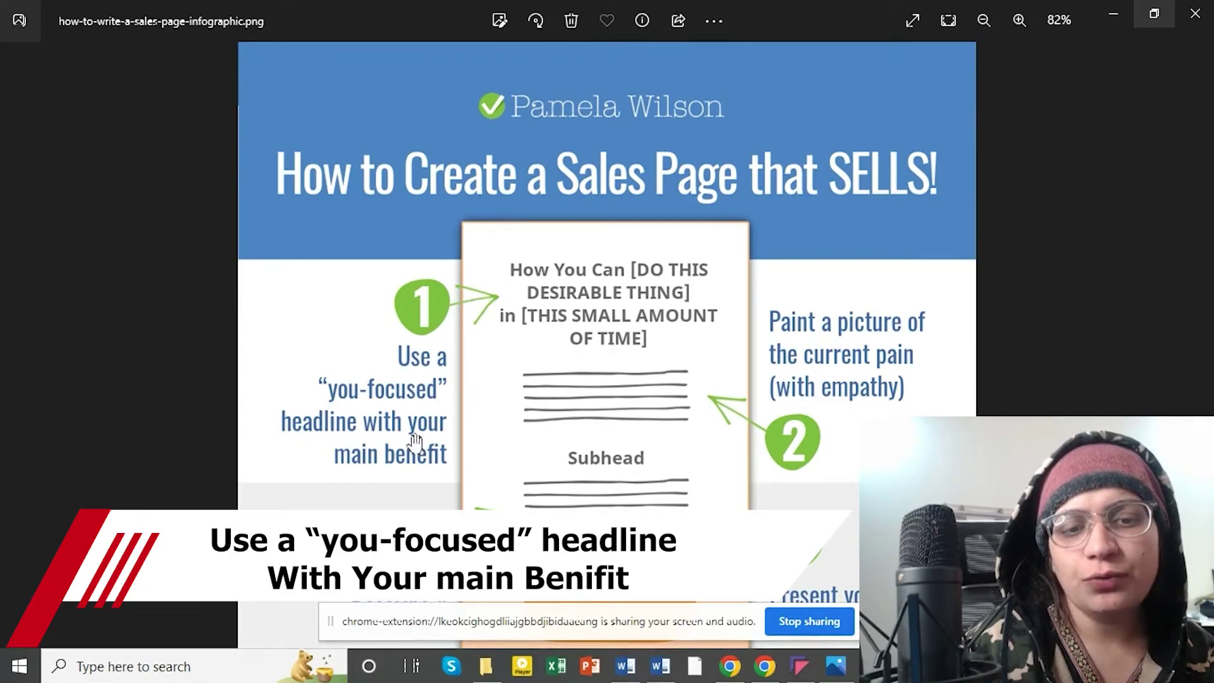
# Step: Switch to Word, write the headline "Want to get to your ideal body shape?" and give it the Title style
pyautogui.click(625, 666)
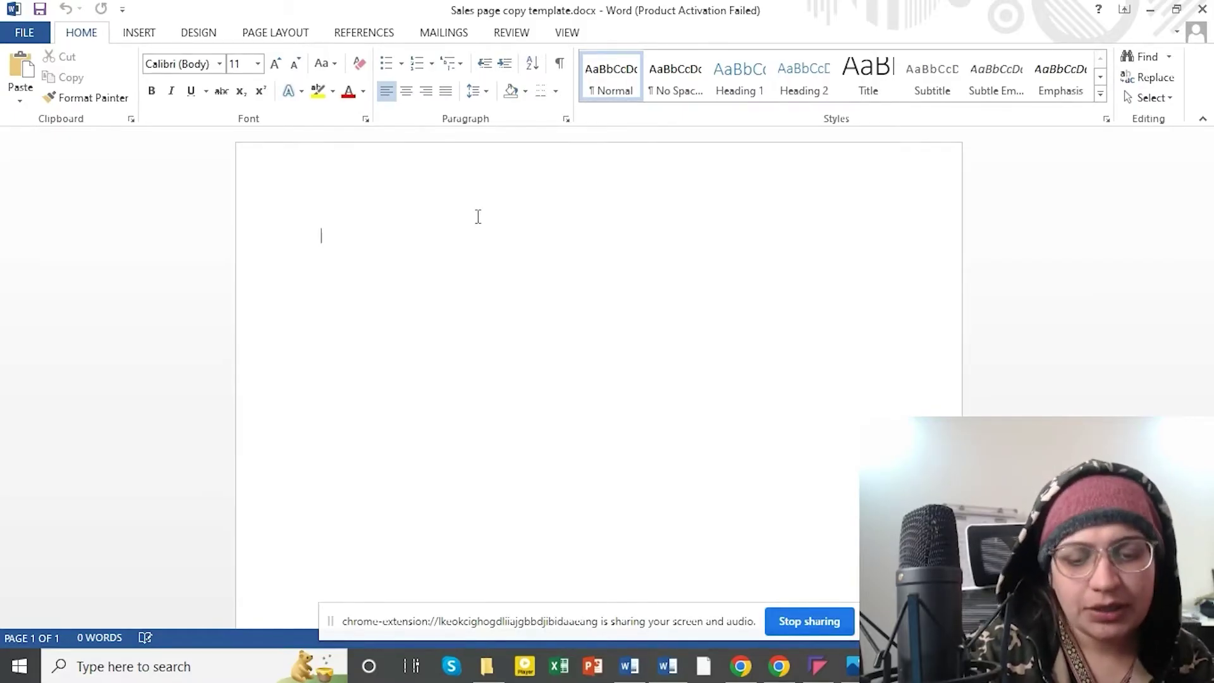
pyautogui.write('Want to  get to ')
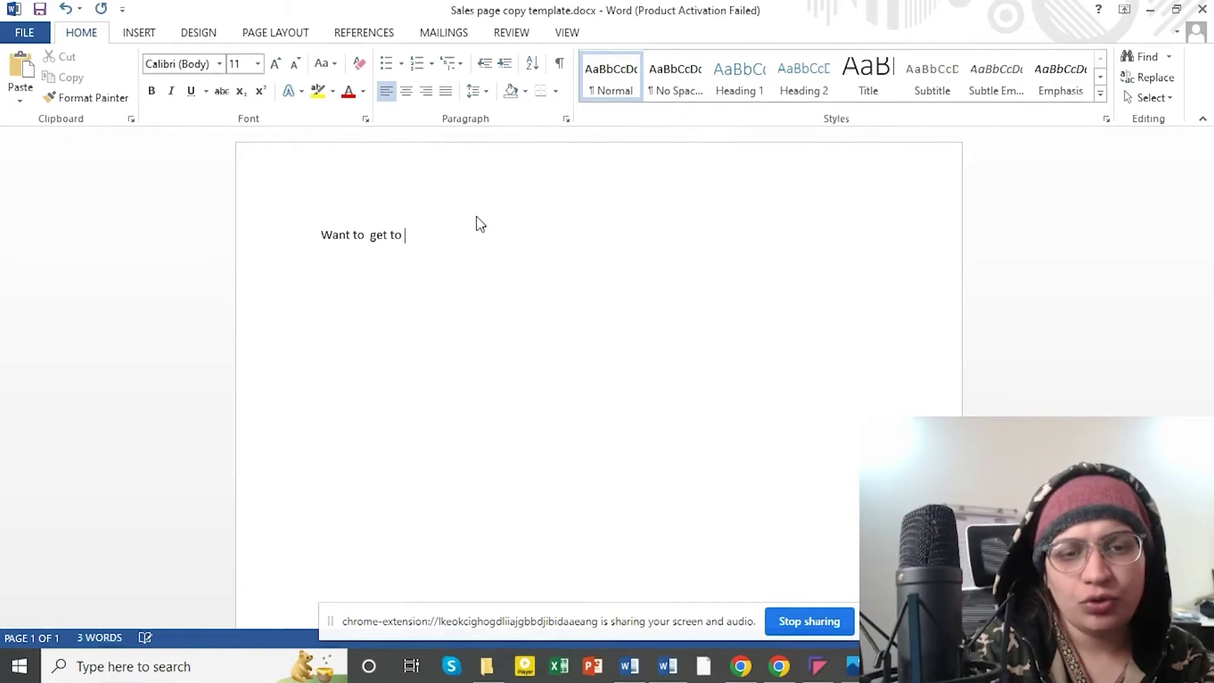
pyautogui.write('your ideal body shape')
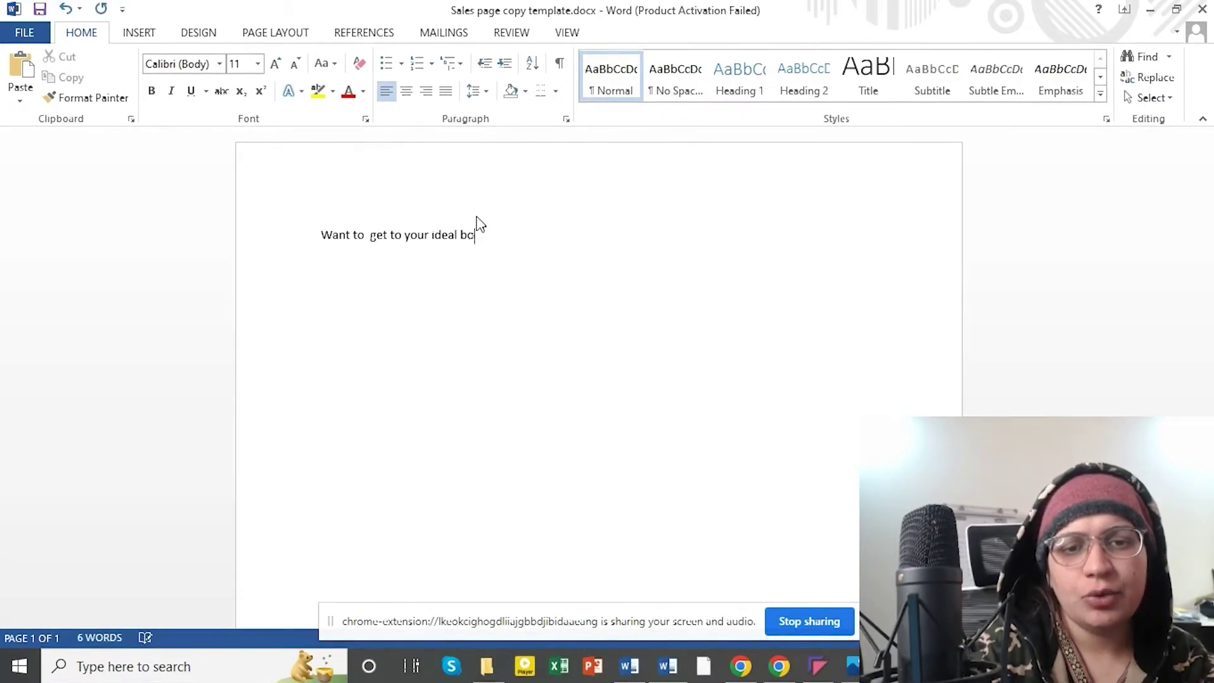
pyautogui.write('?')
pyautogui.press('Return')
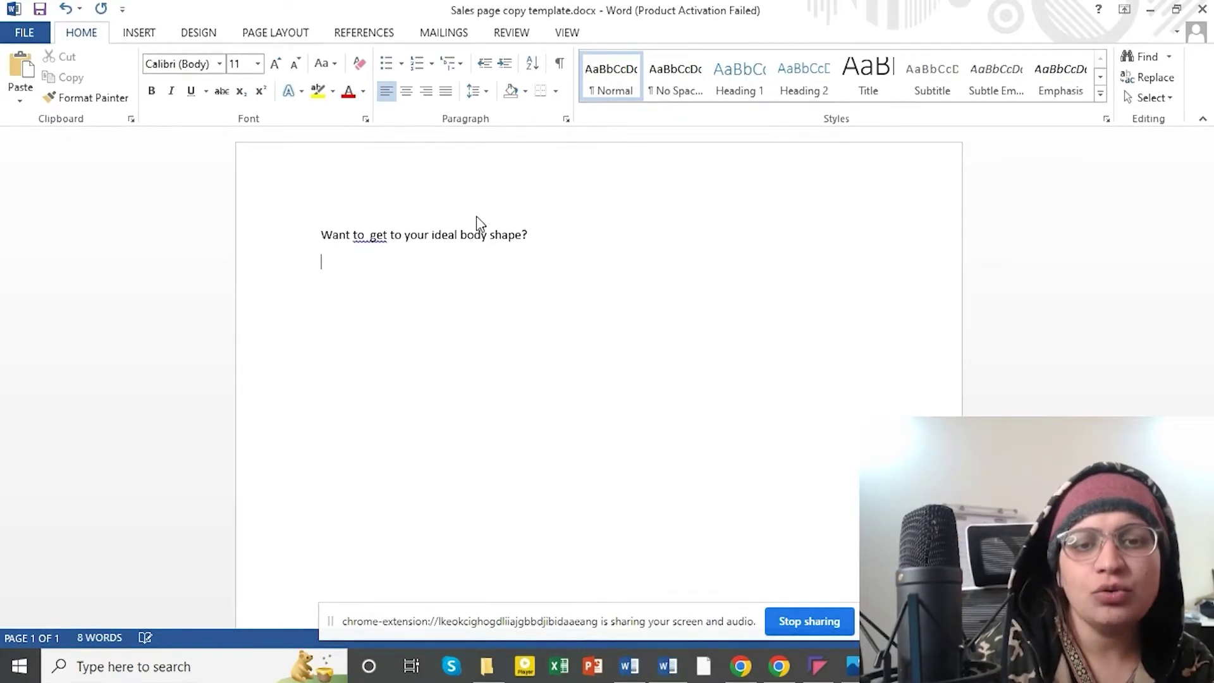
pyautogui.tripleClick(435, 238)
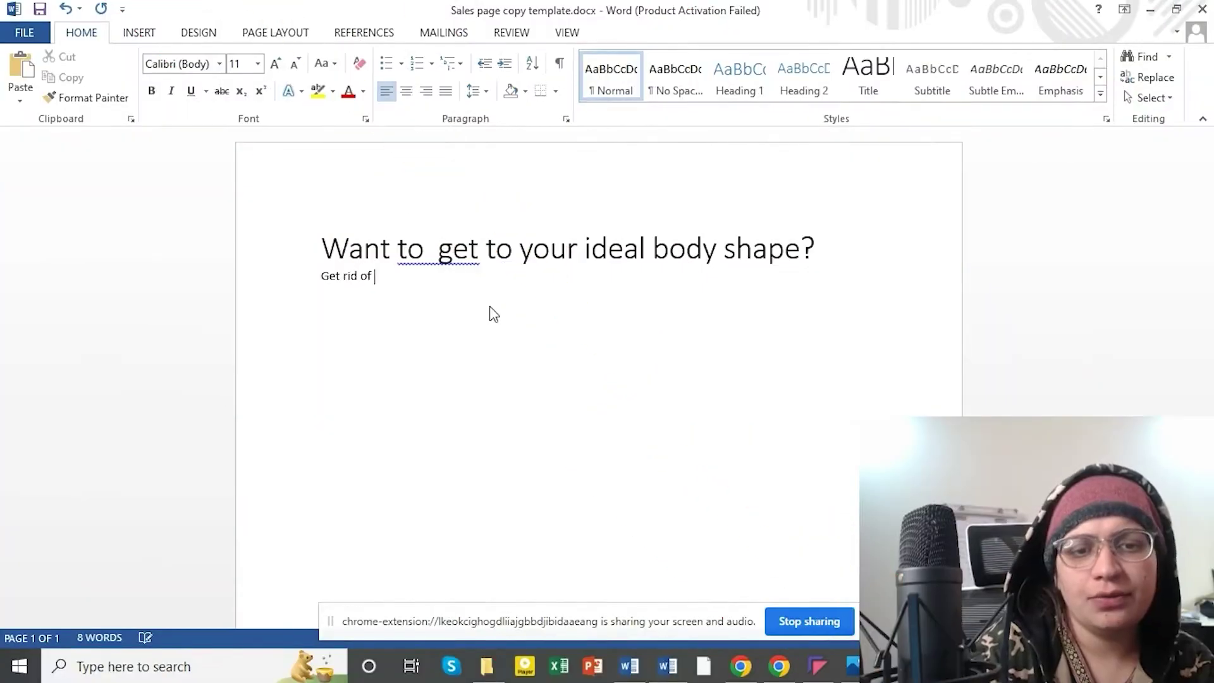
# Step: Write "Get rid of belly fat in a month" beneath the headline and give it the Subtitle style
pyautogui.write('belly f')
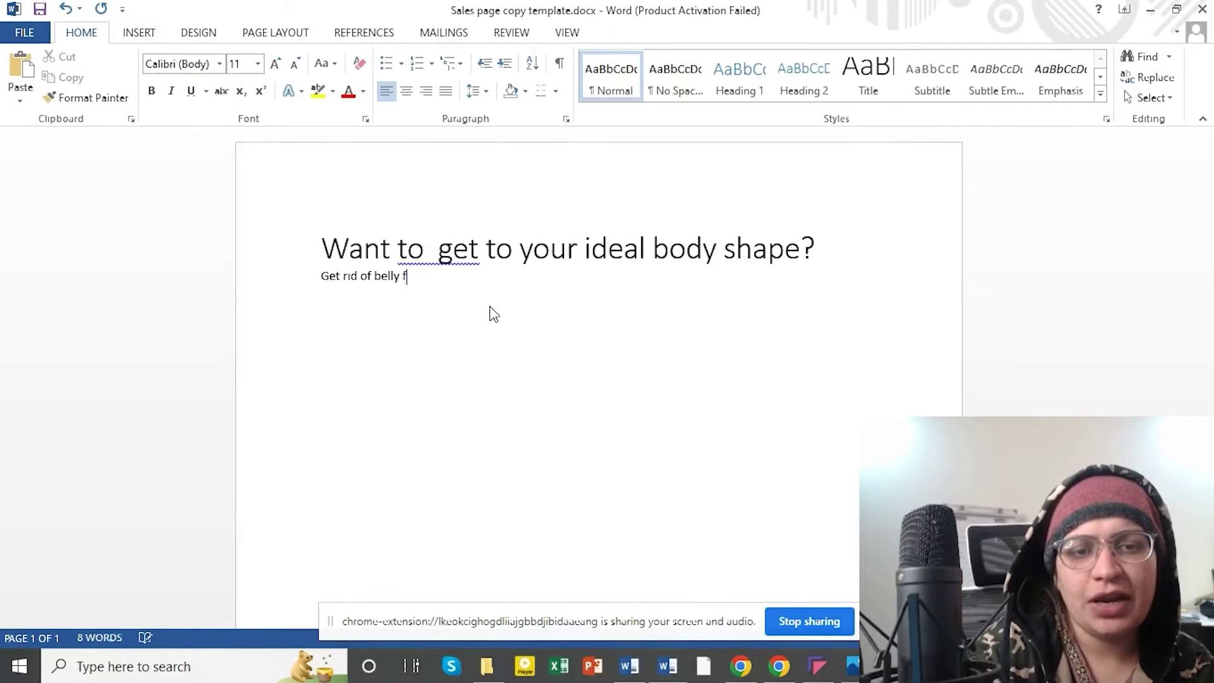
pyautogui.write('at in a monyh')
pyautogui.press('BackSpace')
pyautogui.press('BackSpace')
pyautogui.write('th')
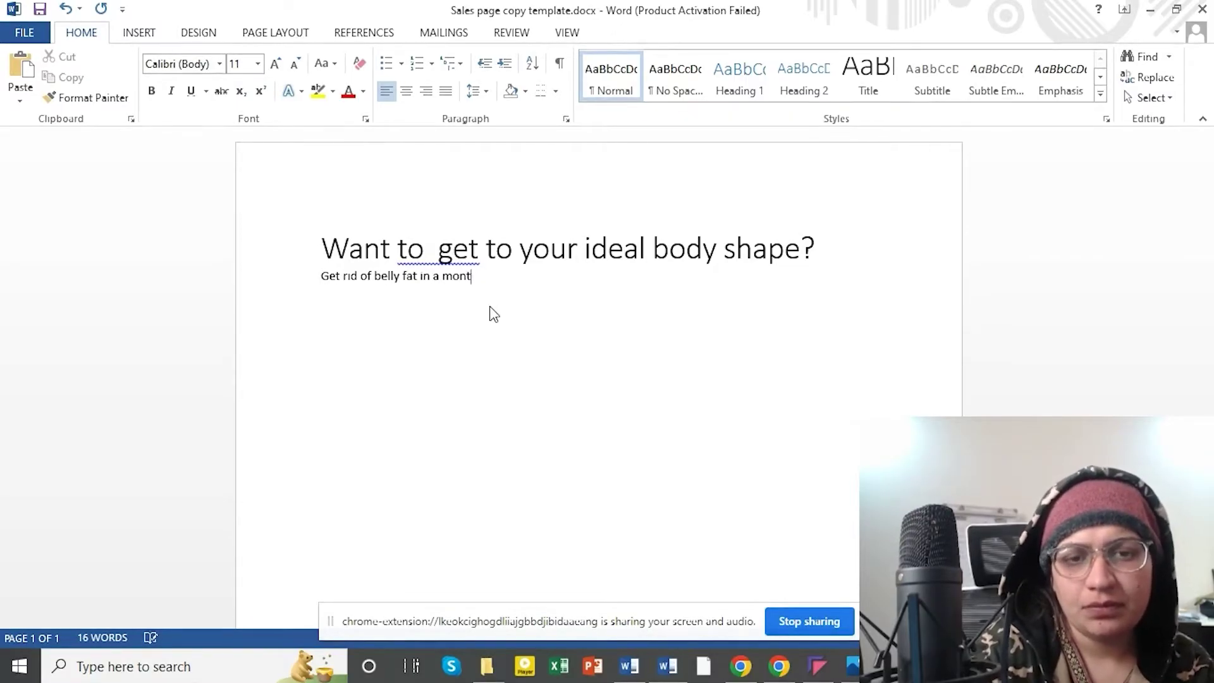
pyautogui.tripleClick(387, 276)
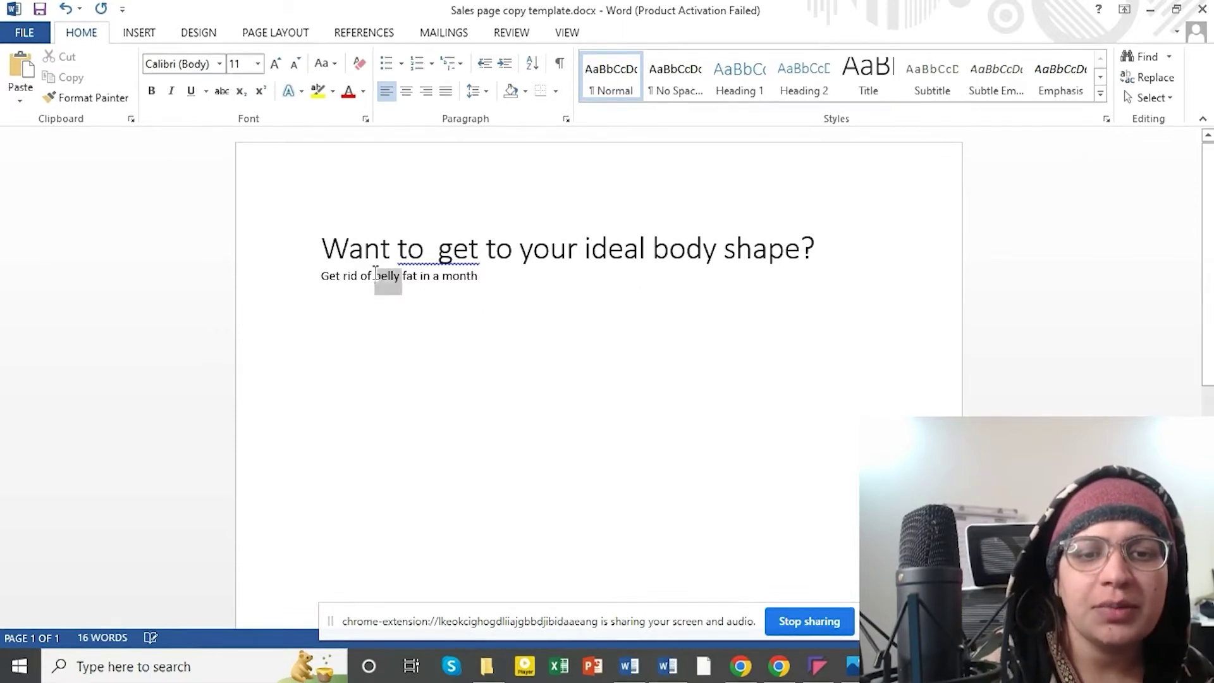
pyautogui.click(932, 79)
# Step: Correct the extra space between "to" and "get" in the headline using the proofing suggestion
pyautogui.tripleClick(618, 263)
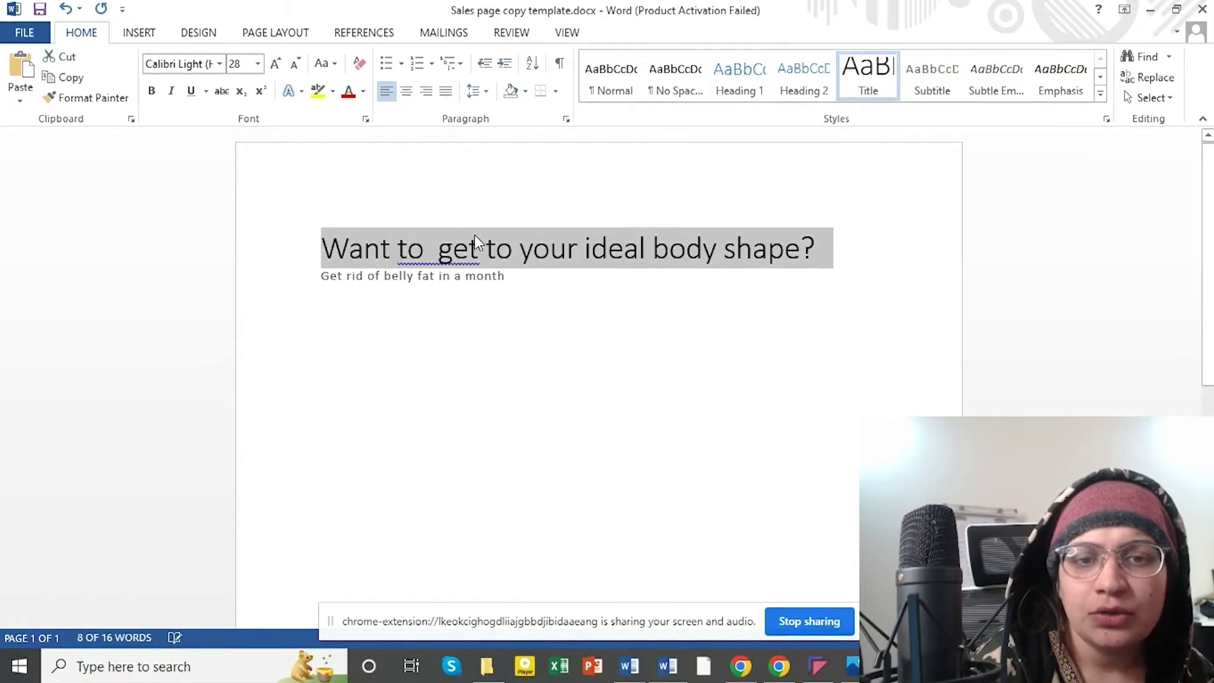
pyautogui.click(456, 252)
pyautogui.rightClick(460, 253)
pyautogui.click(525, 280)
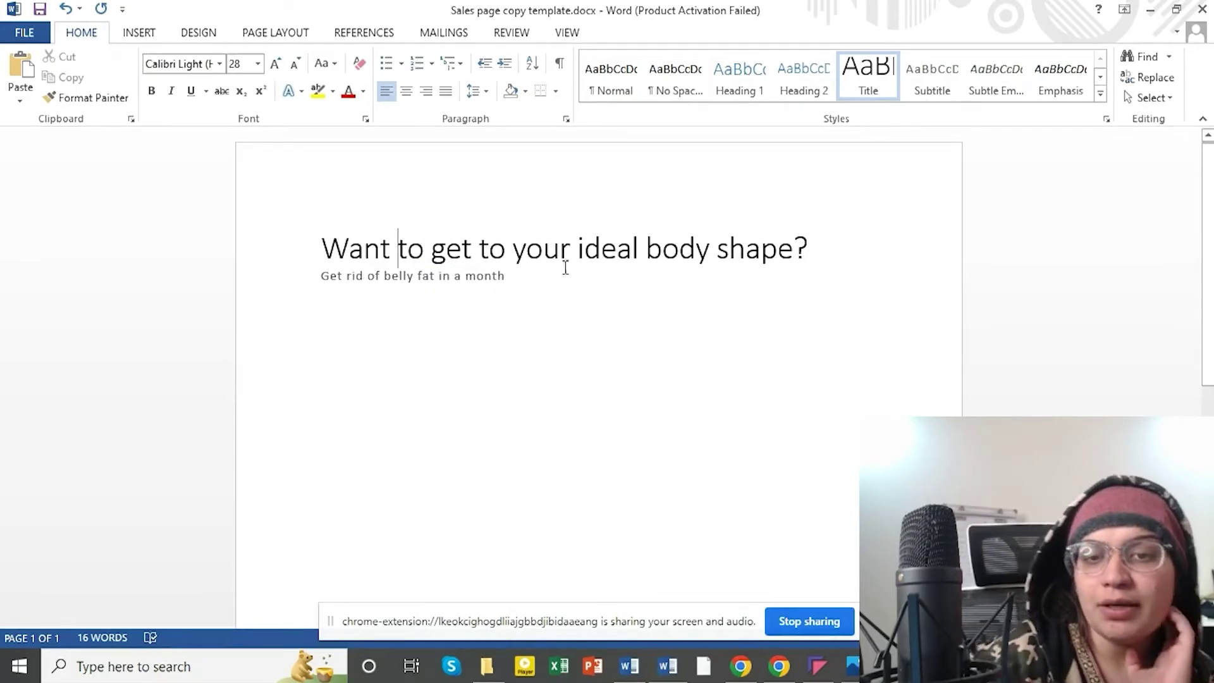
# Step: Enlarge the headline and subtitle text, bringing the subtitle to 18 pt
pyautogui.moveTo(504, 278); pyautogui.dragTo(284, 190)
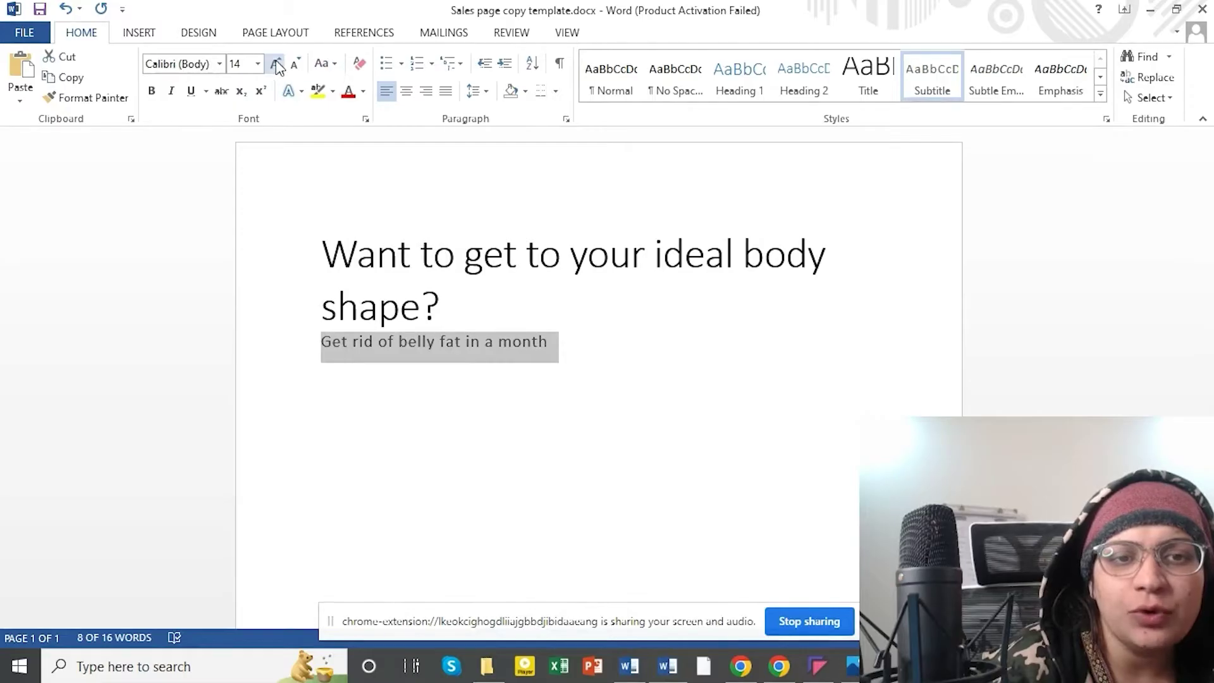
pyautogui.click(275, 63)
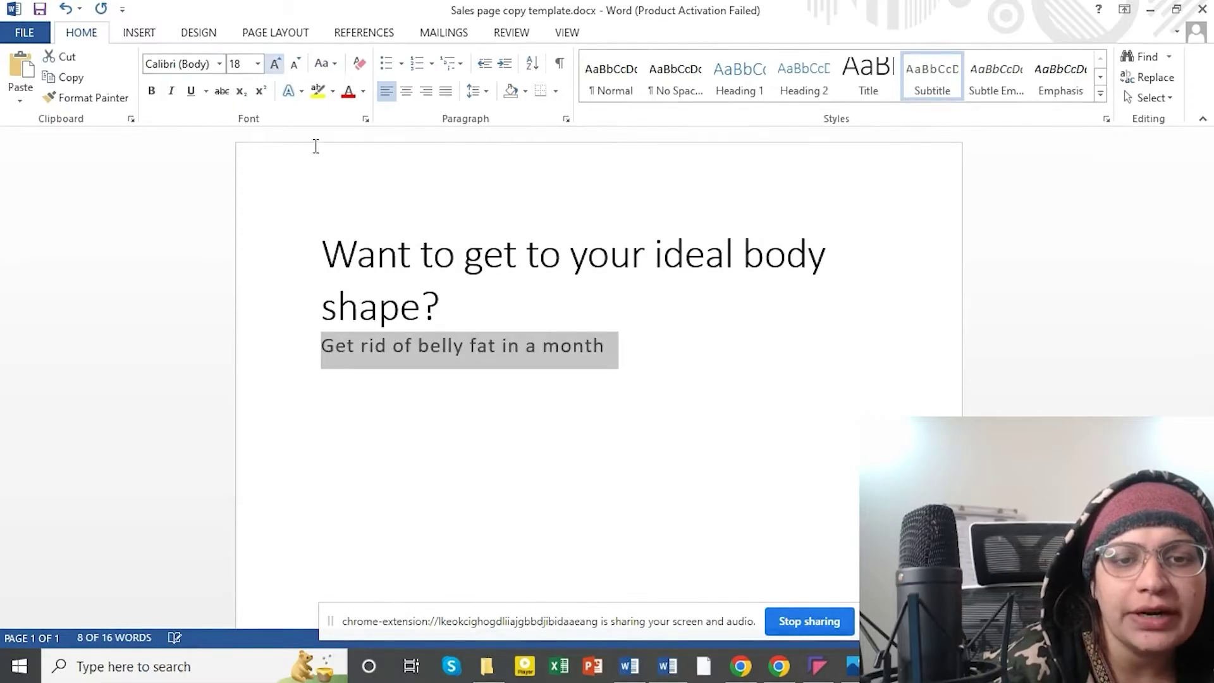
pyautogui.click(484, 402)
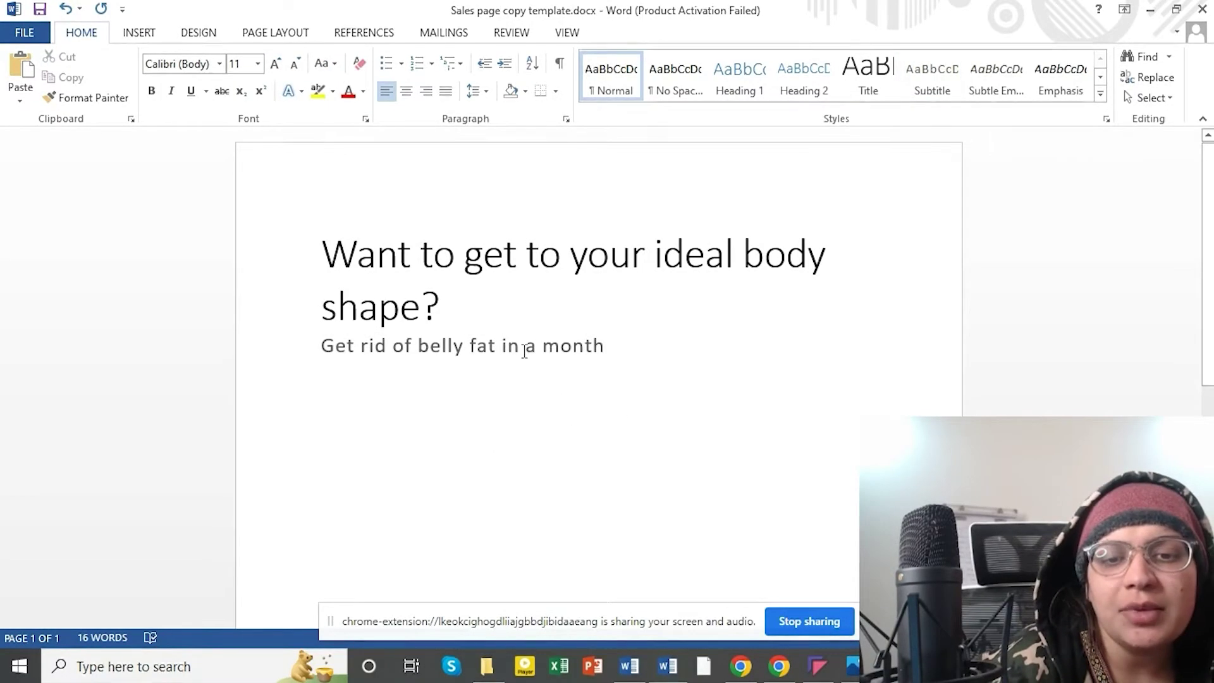
pyautogui.moveTo(526, 347); pyautogui.dragTo(602, 359)
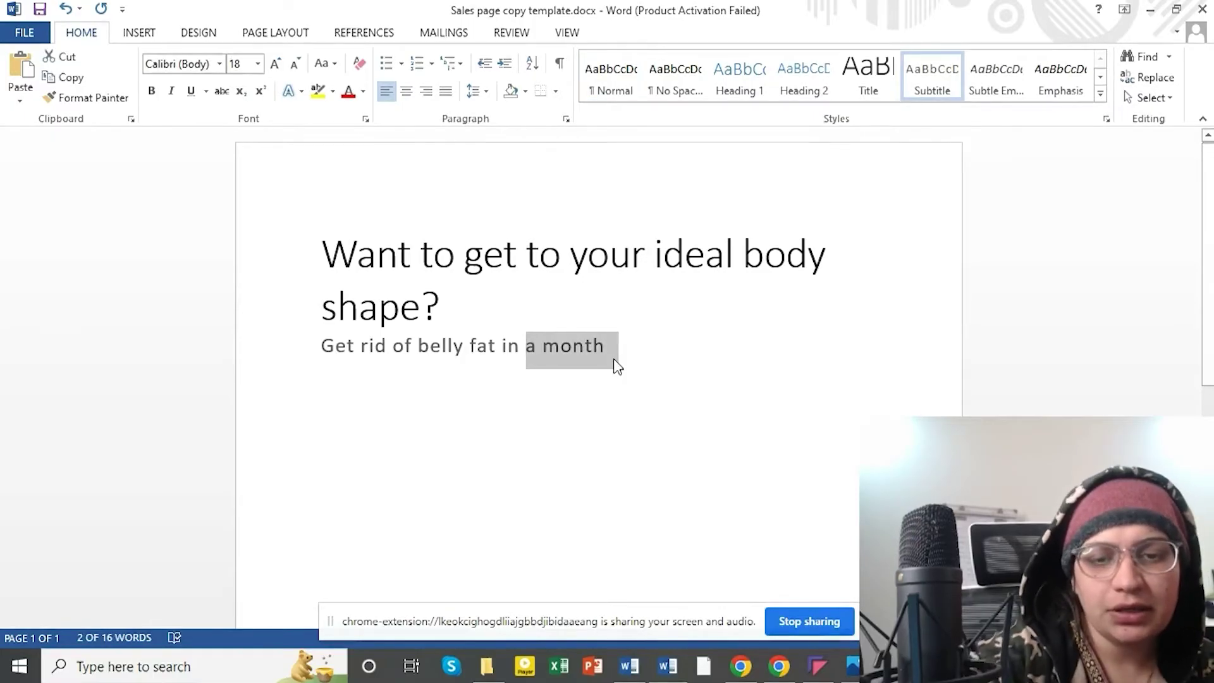
pyautogui.write('30 days')
pyautogui.press('BackSpace')
pyautogui.press('BackSpace')
pyautogui.press('BackSpace')
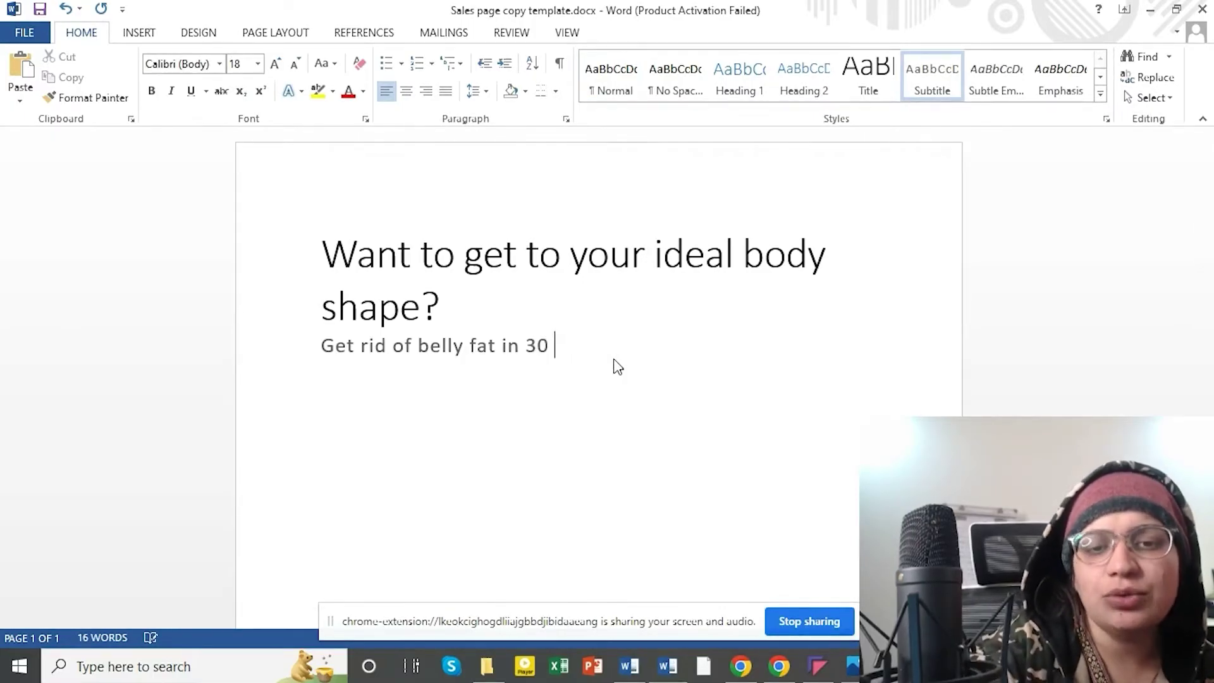
pyautogui.write('a month')
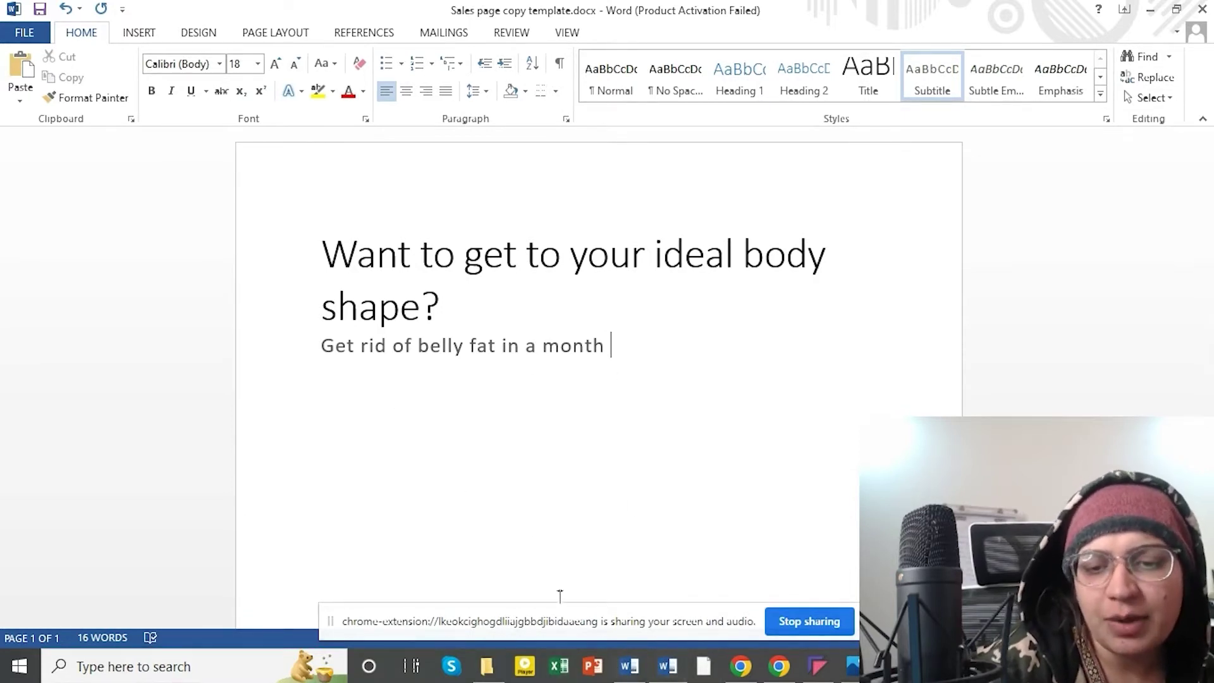
# Step: Check point 2 about painting the current pain in the Photos infographic, and review the subtitle back in Word
pyautogui.click(853, 666)
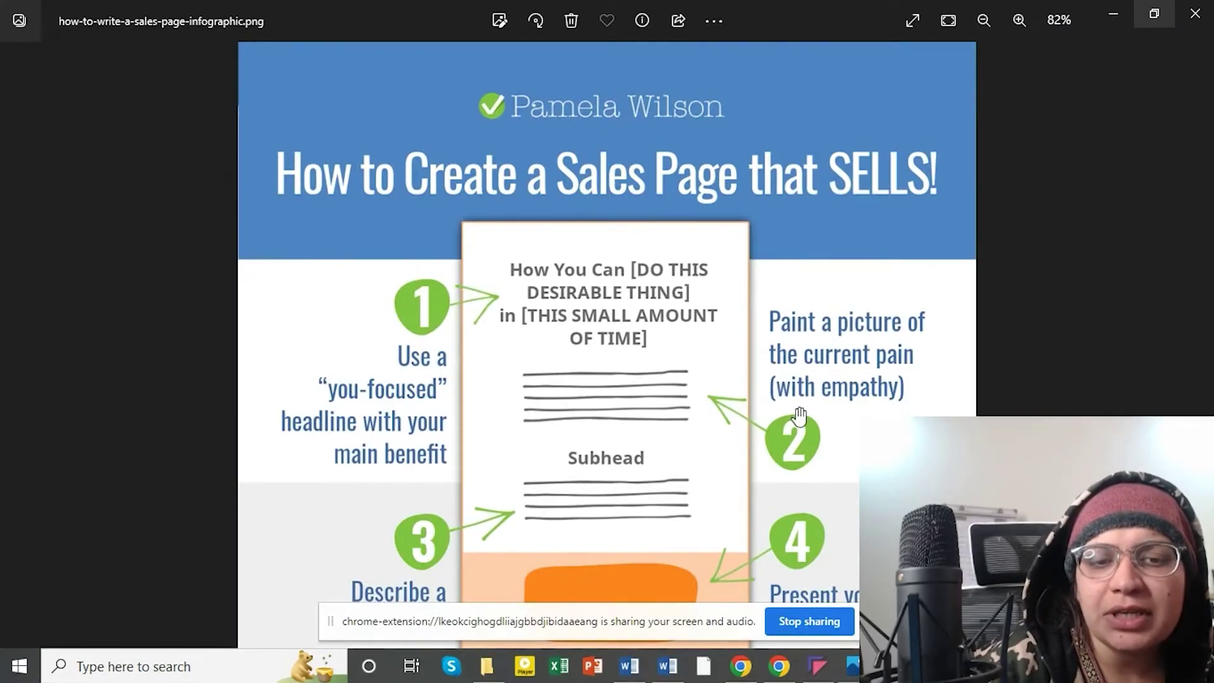
pyautogui.click(843, 664)
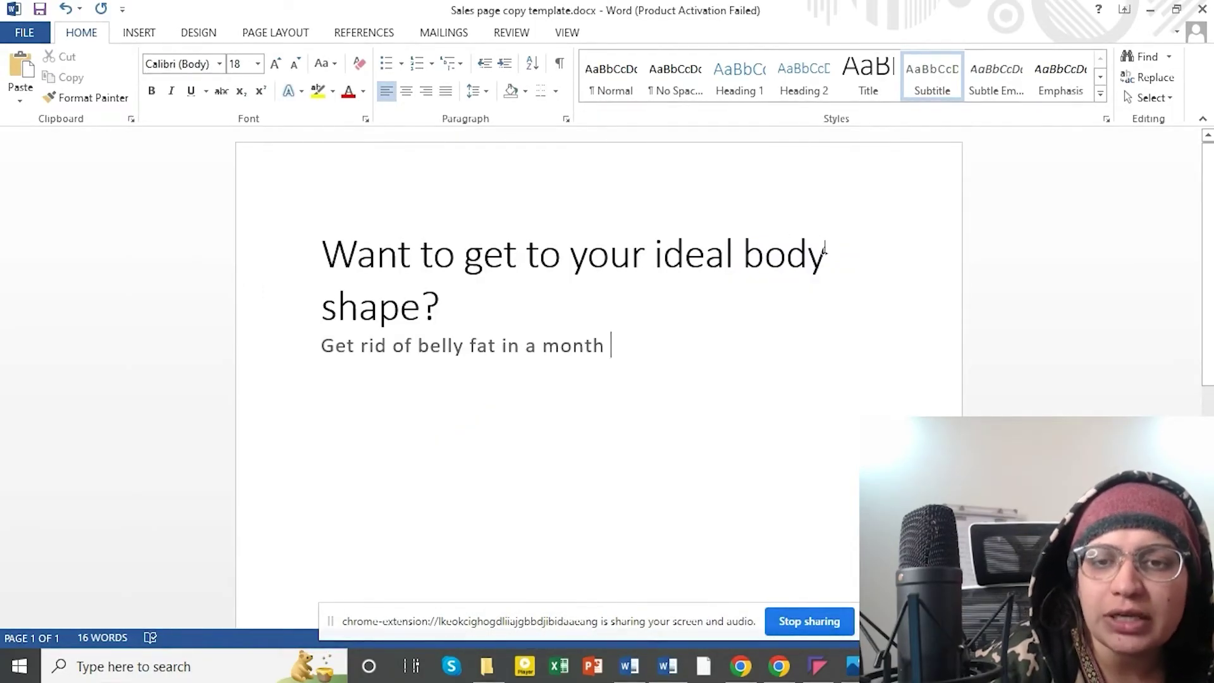
pyautogui.moveTo(323, 345); pyautogui.dragTo(604, 353)
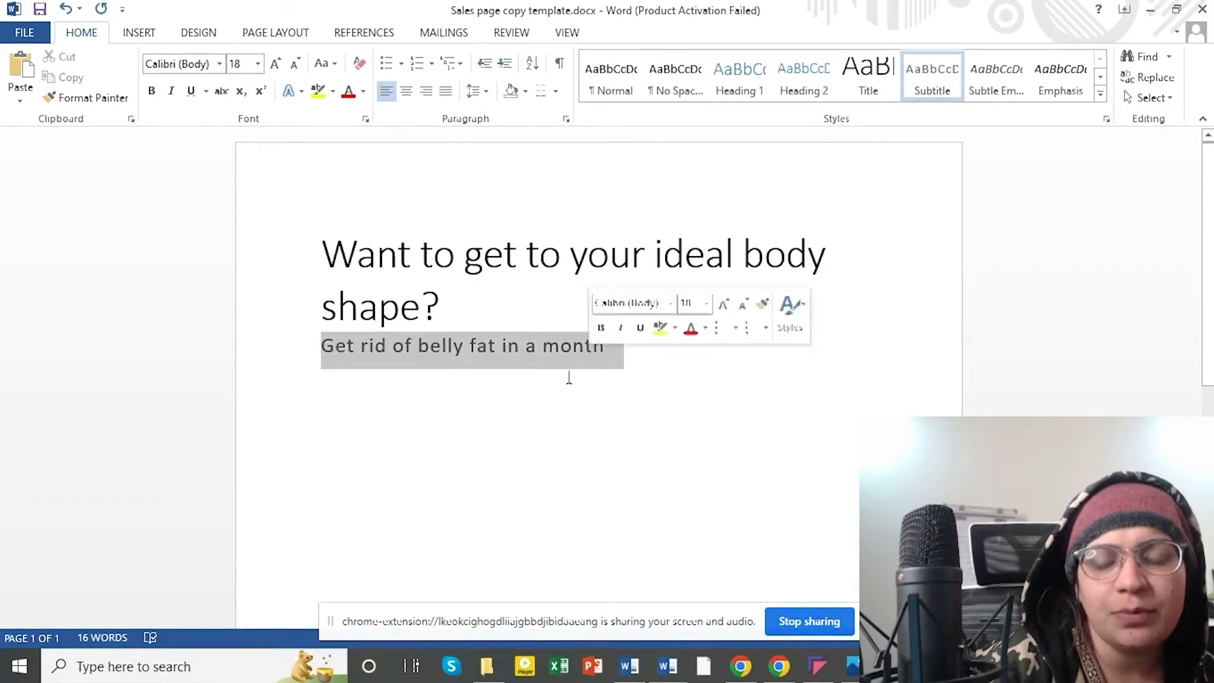
# Step: Start a new body paragraph below the subtitle, leaving a blank line, and set its font size to 18 pt
pyautogui.click(499, 410)
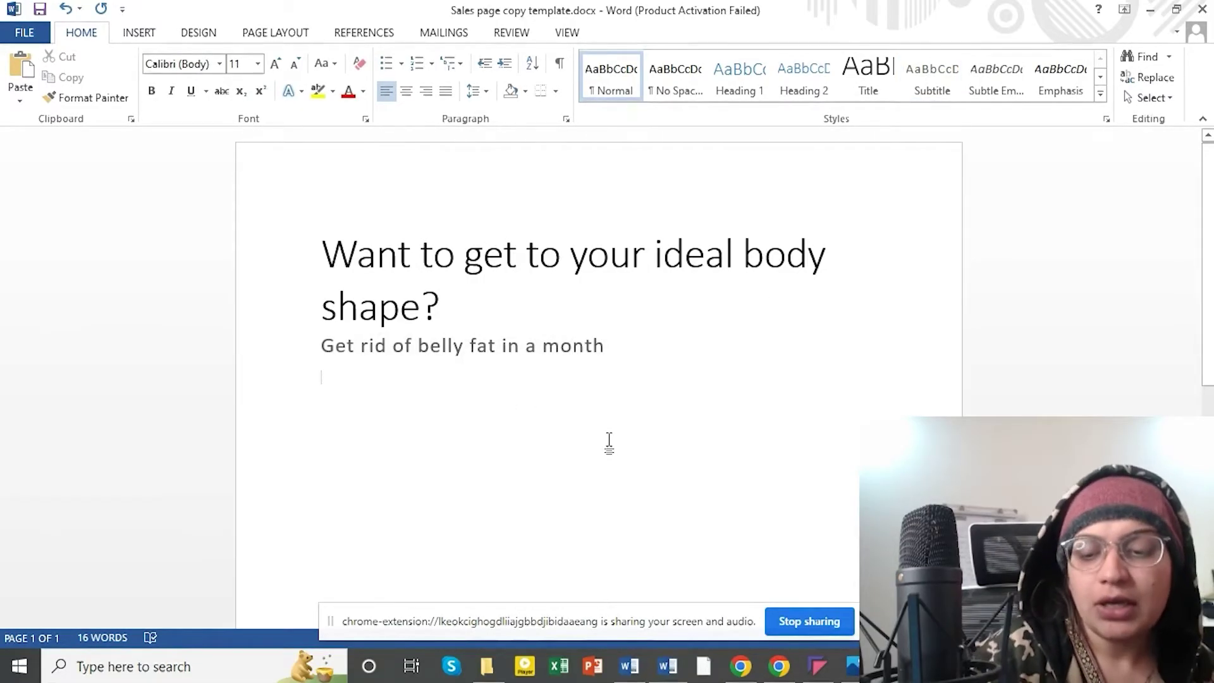
pyautogui.press('Return')
pyautogui.write('1.')
pyautogui.press('BackSpace')
pyautogui.press('BackSpace')
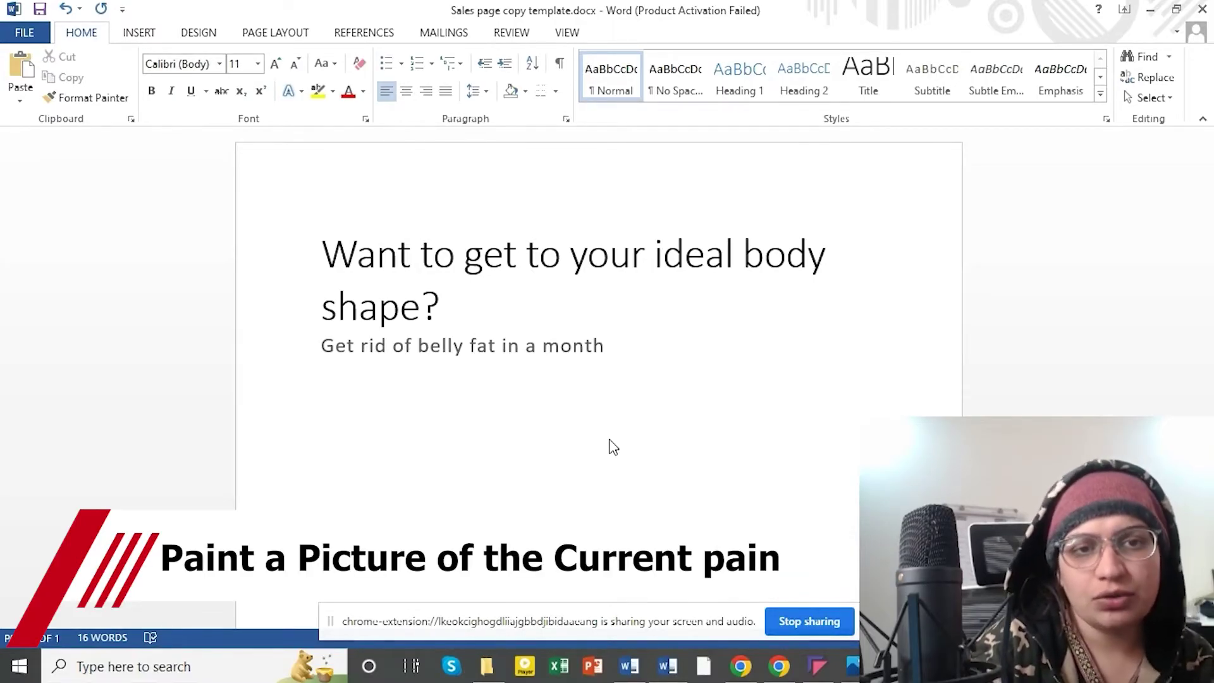
pyautogui.click(278, 63)
pyautogui.click(278, 64)
pyautogui.click(278, 63)
pyautogui.click(278, 63)
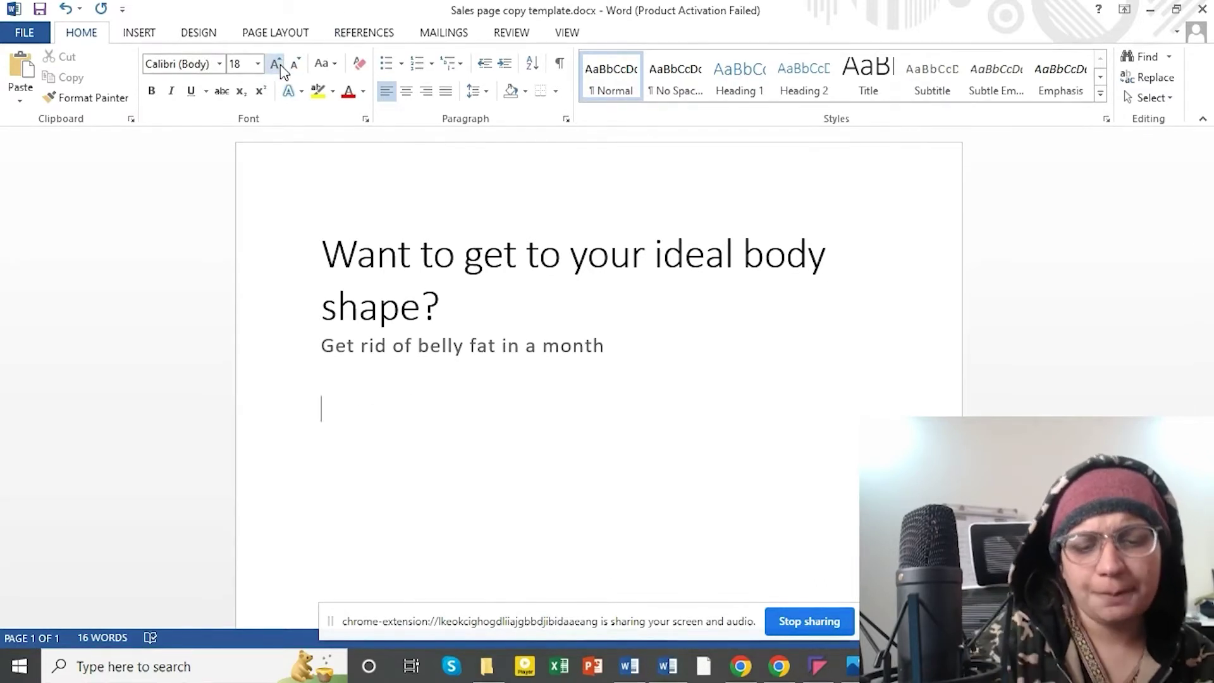
pyautogui.write('Are you worried about')
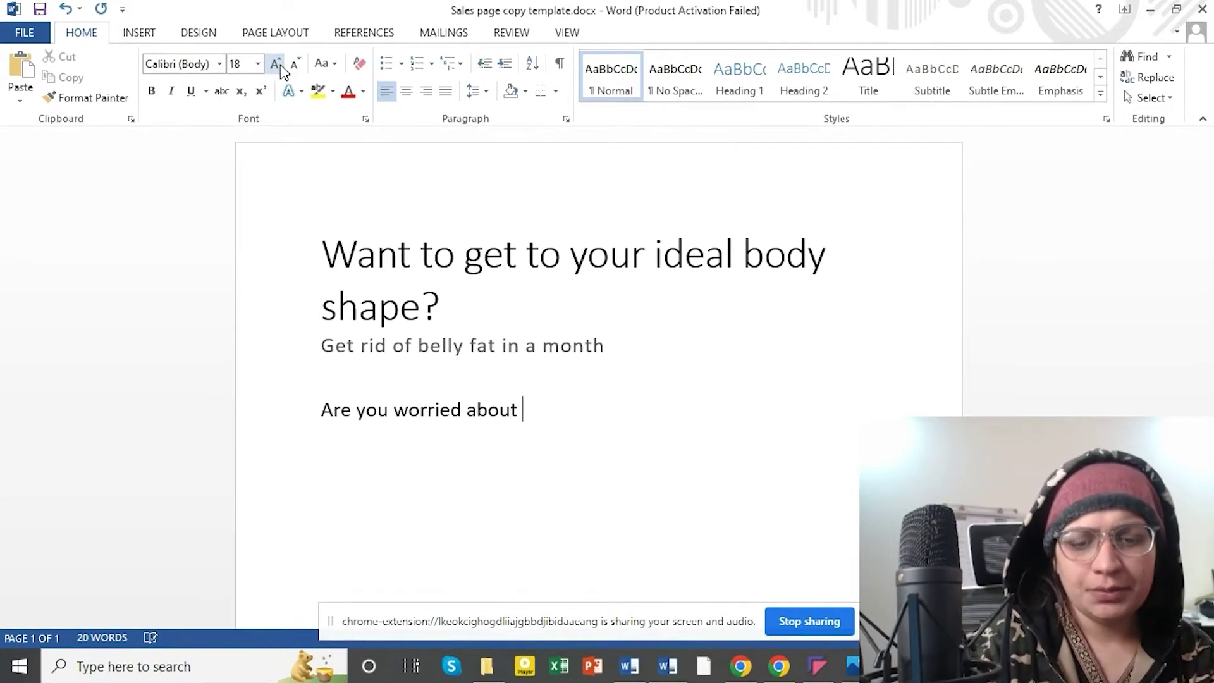
pyautogui.write(' looking bulky in all')
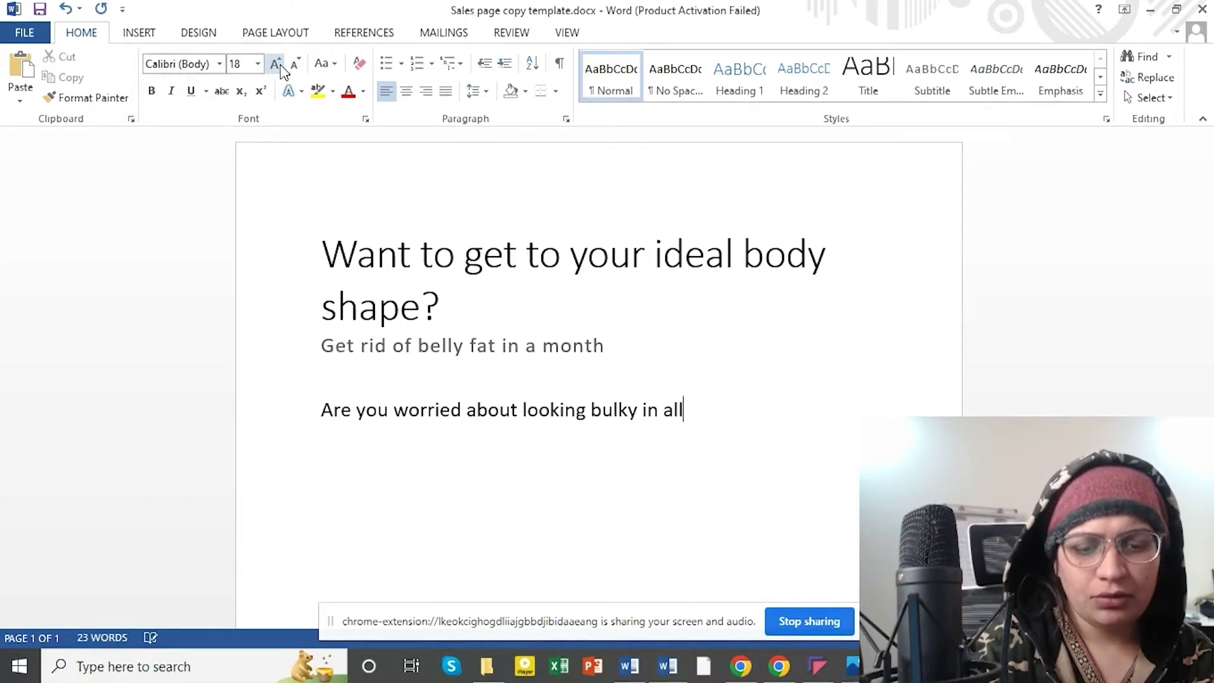
pyautogui.write(' your family events?')
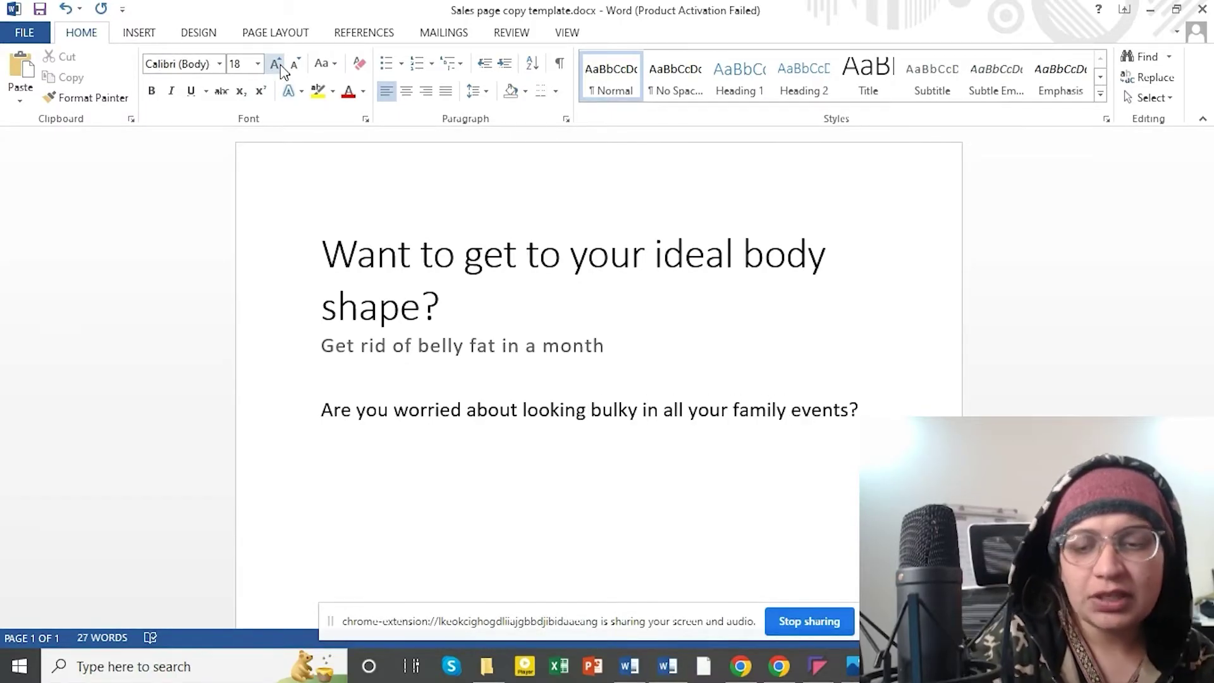
pyautogui.press('BackSpace')
pyautogui.press('BackSpace')
pyautogui.press('BackSpace')
pyautogui.press('BackSpace')
pyautogui.press('BackSpace')
pyautogui.press('BackSpace')
pyautogui.press('BackSpace')
pyautogui.press('BackSpace')
pyautogui.press('BackSpace')
pyautogui.press('BackSpace')
pyautogui.press('BackSpace')
pyautogui.press('BackSpace')
pyautogui.press('BackSpace')
pyautogui.press('BackSpace')
pyautogui.press('BackSpace')
pyautogui.press('BackSpace')
pyautogui.press('BackSpace')
pyautogui.press('BackSpace')
pyautogui.press('BackSpace')
pyautogui.press('BackSpace')
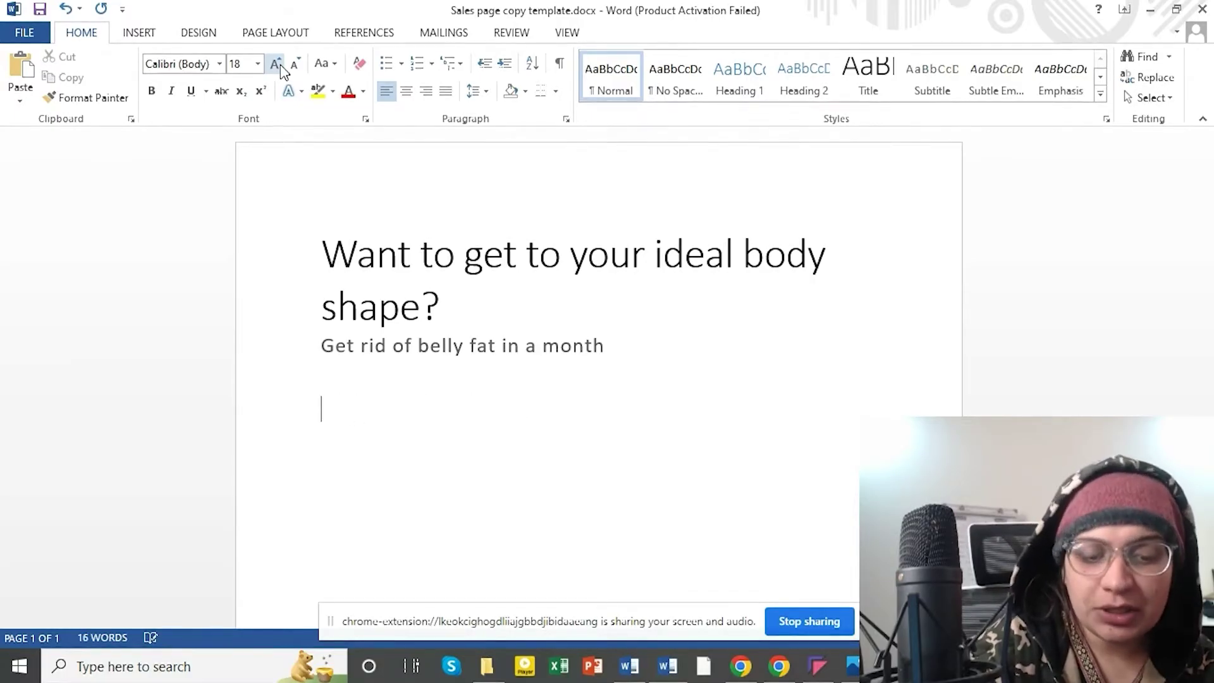
# Step: Begin the body paragraph with "Imagine having your best friends wedding day and you cant fit i"
pyautogui.write('Imagine having you')
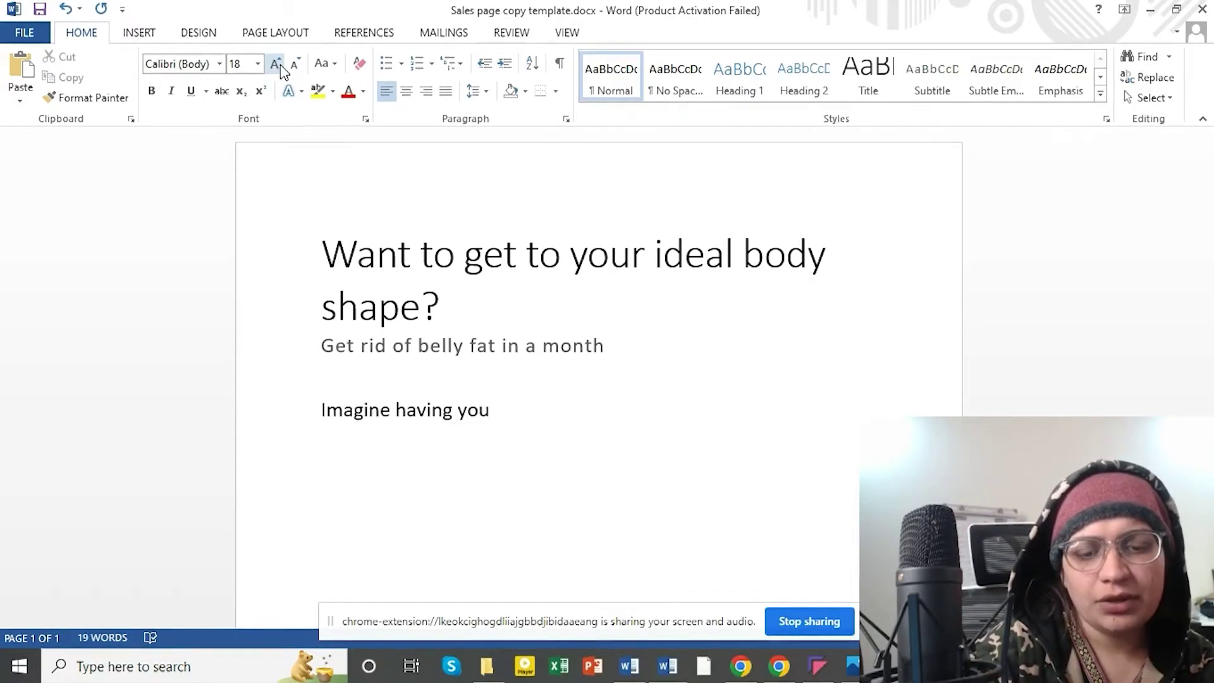
pyautogui.write('r best friends wedding day ')
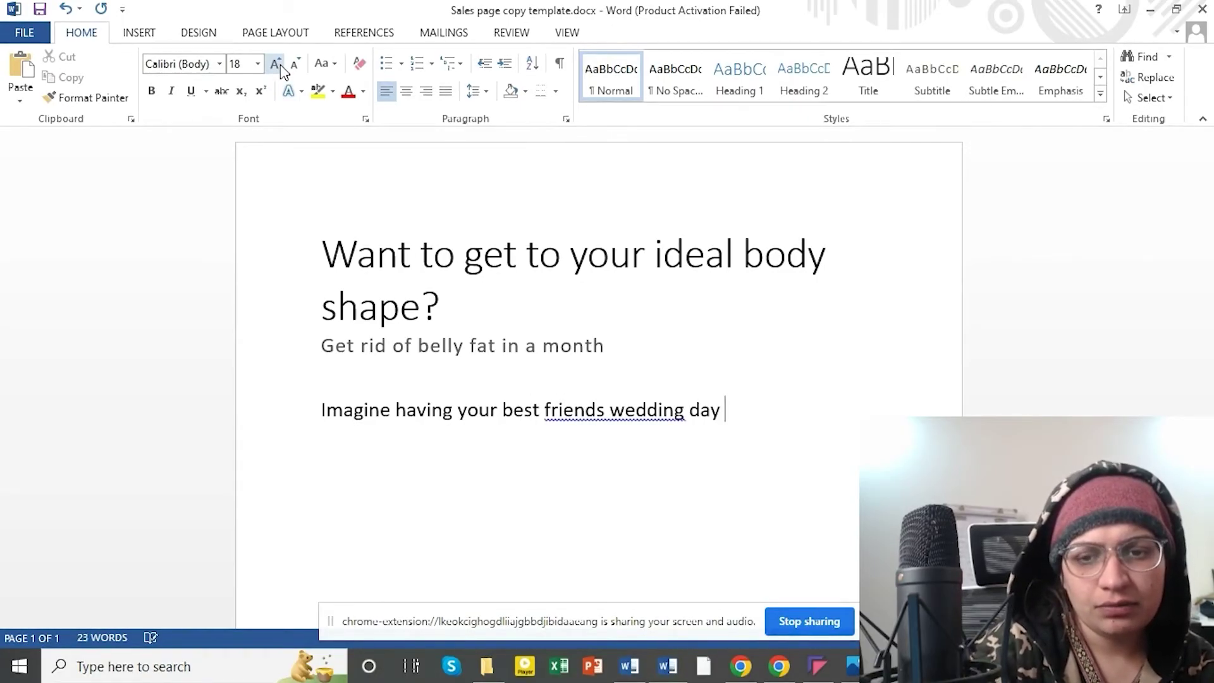
pyautogui.write('and you justc')
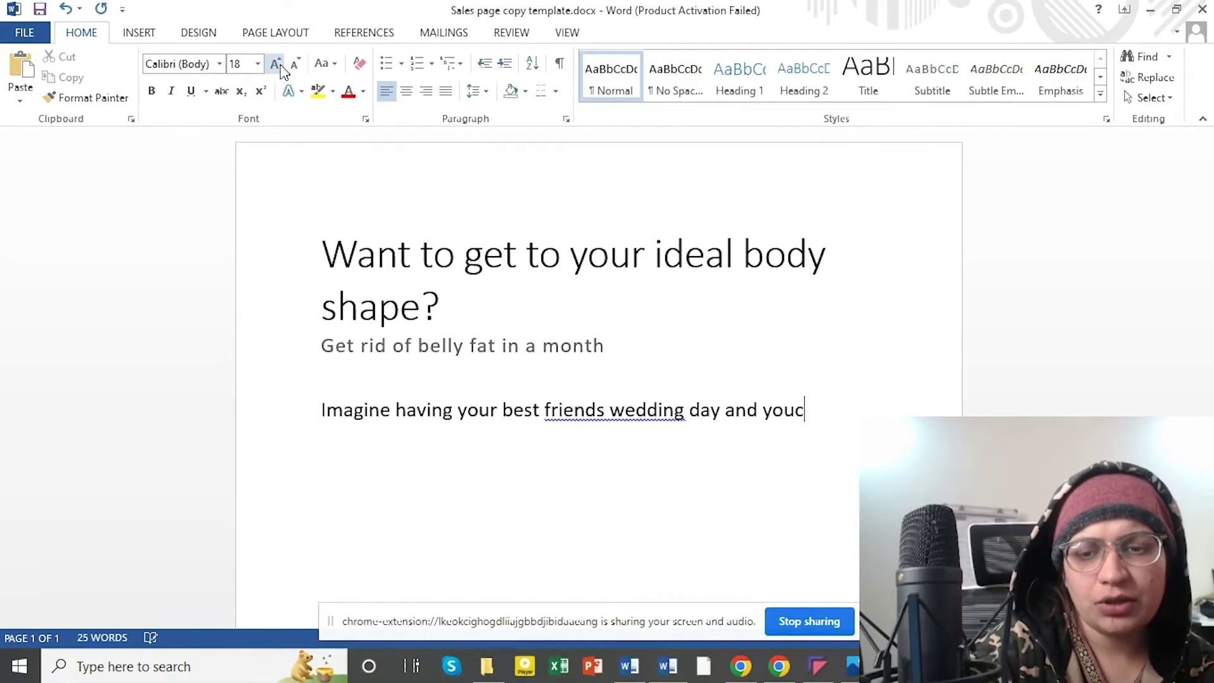
pyautogui.write('ant fit')
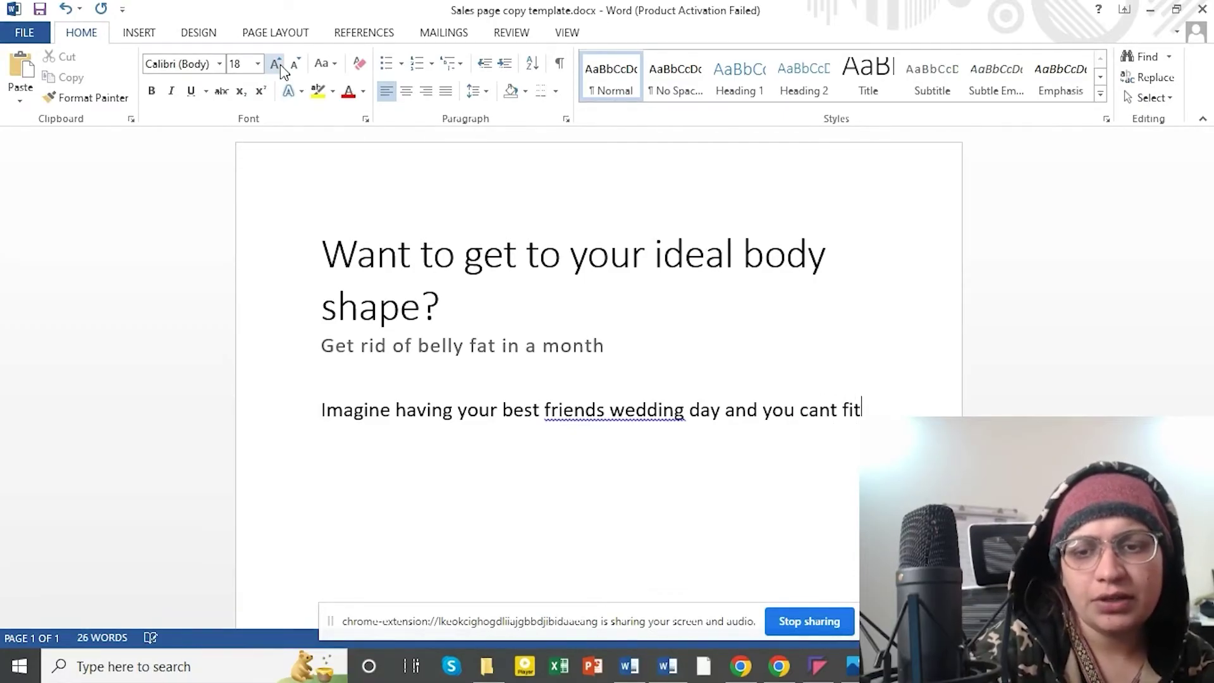
pyautogui.write('n')
pyautogui.press('BackSpace')
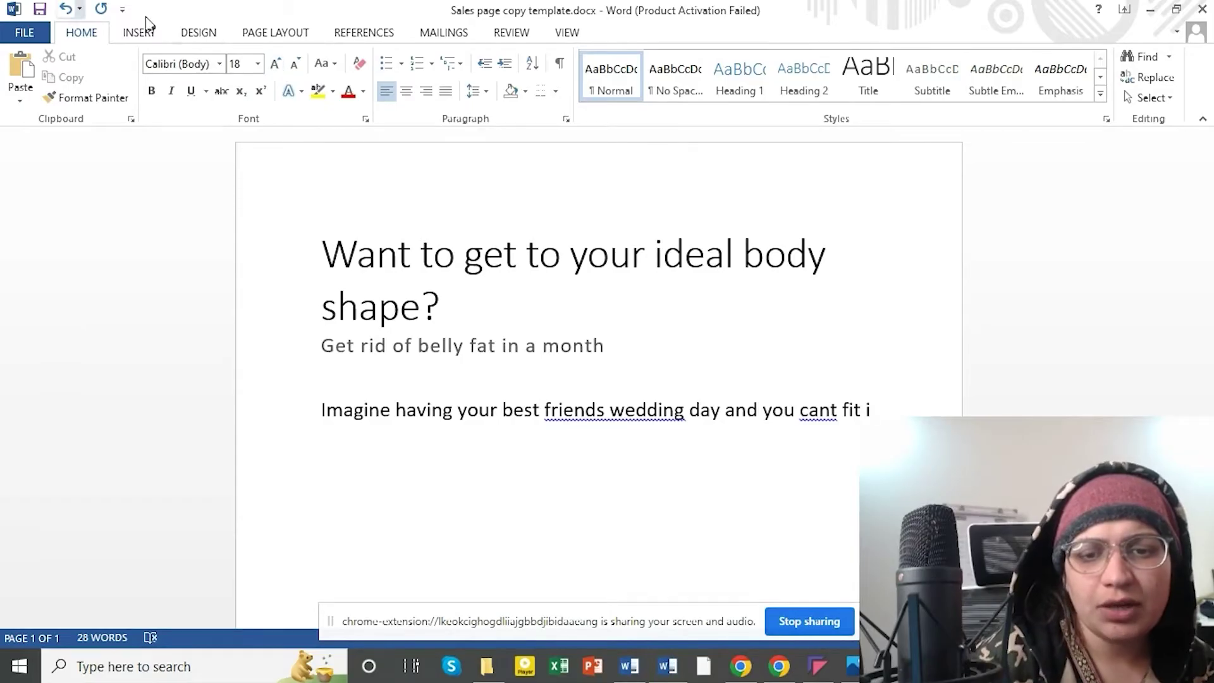
# Step: Remove "having" from the body sentence and correct "friends wedding" to "friend's wedding"
pyautogui.doubleClick(438, 410)
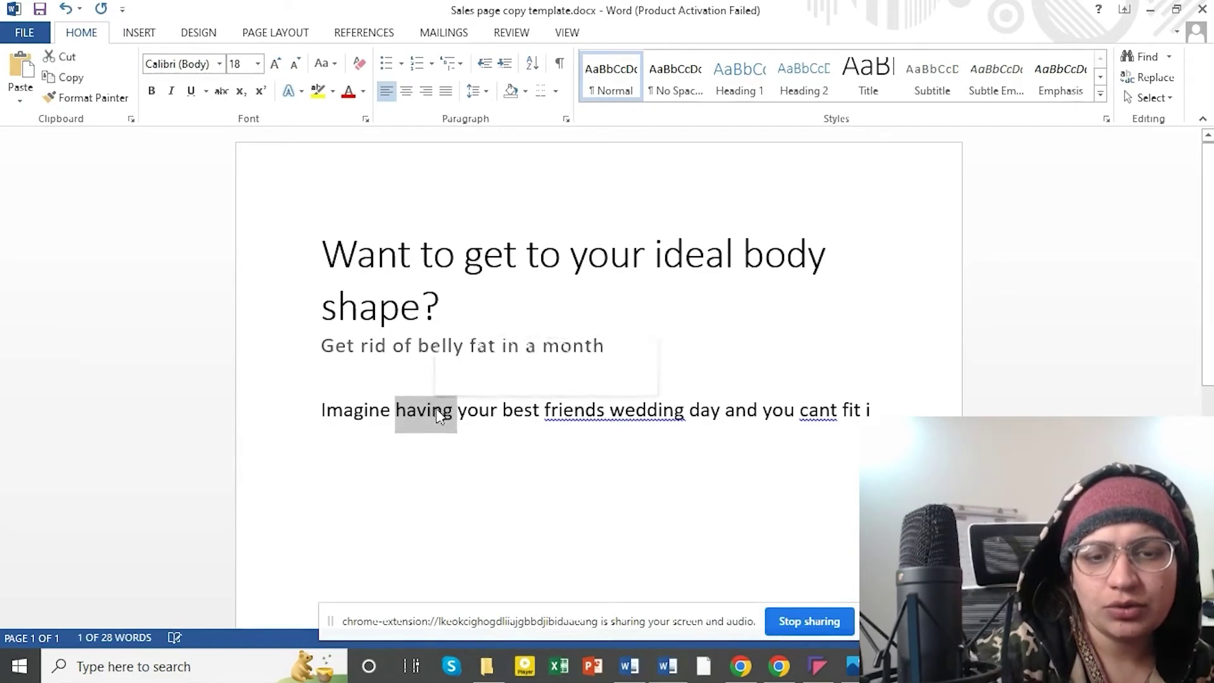
pyautogui.press('BackSpace')
pyautogui.rightClick(560, 412)
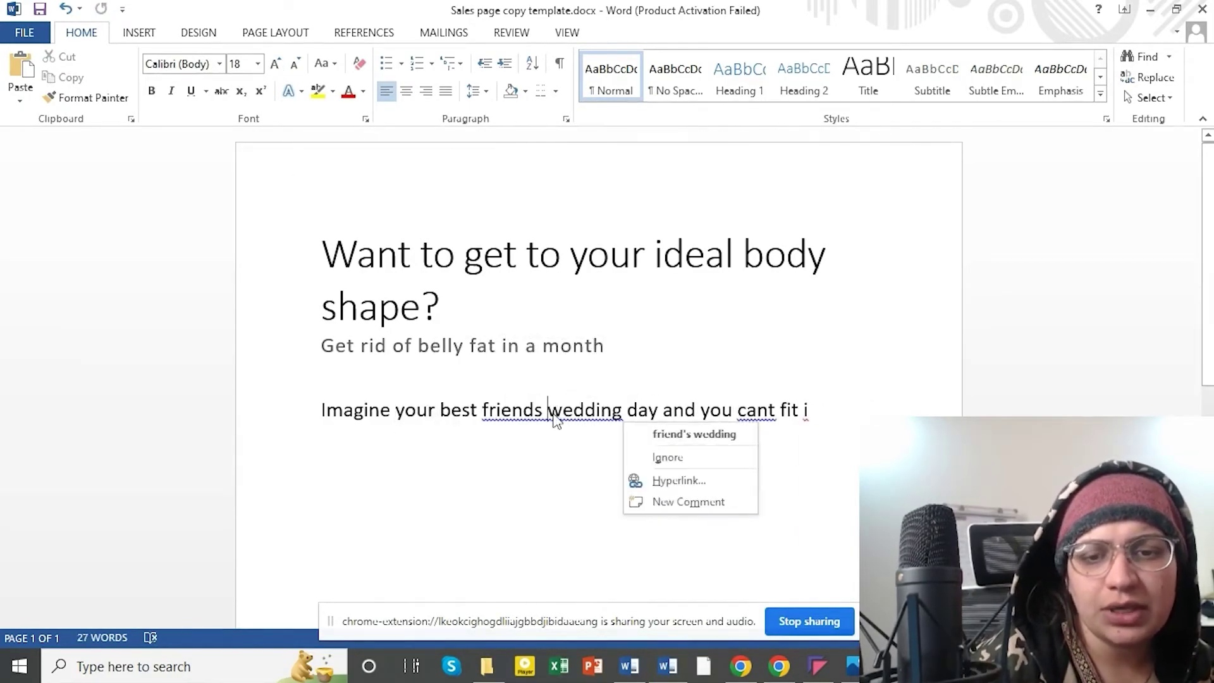
pyautogui.click(726, 430)
# Step: Finish the wedding-day sentence with "into the outfit that you chose." and correct "cant" to "can't"
pyautogui.write('nto the ')
pyautogui.write('outfit that you cjho')
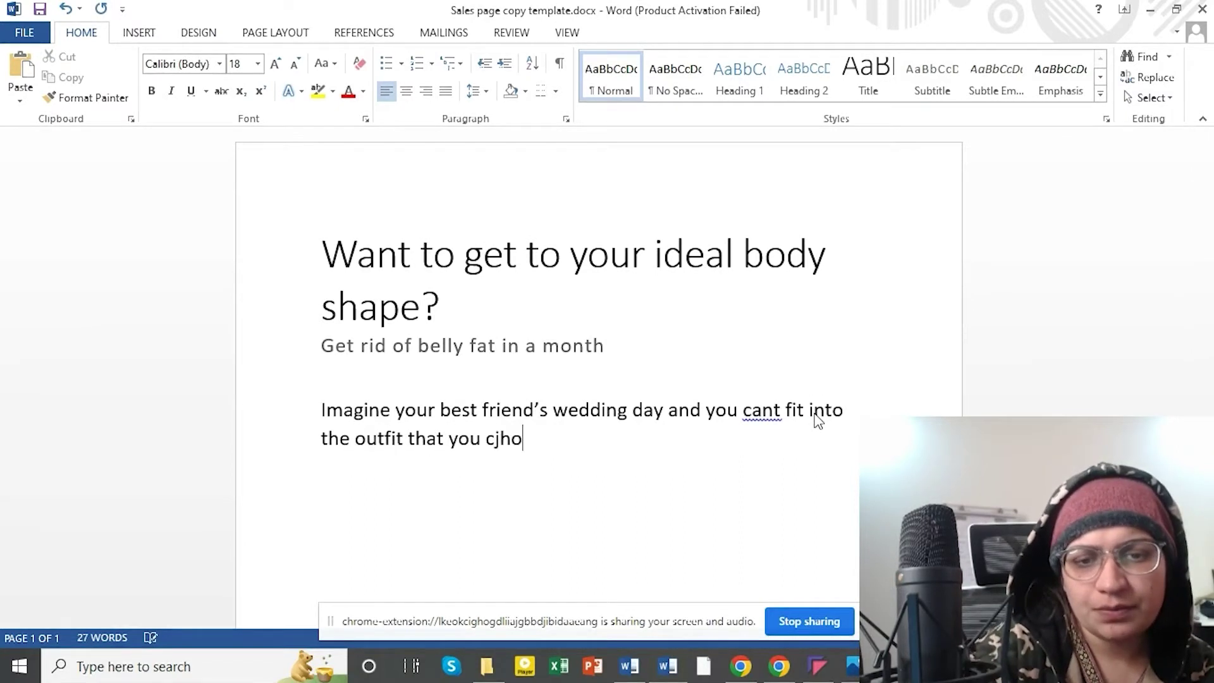
pyautogui.press('BackSpace')
pyautogui.press('BackSpace')
pyautogui.press('BackSpace')
pyautogui.write('hose.')
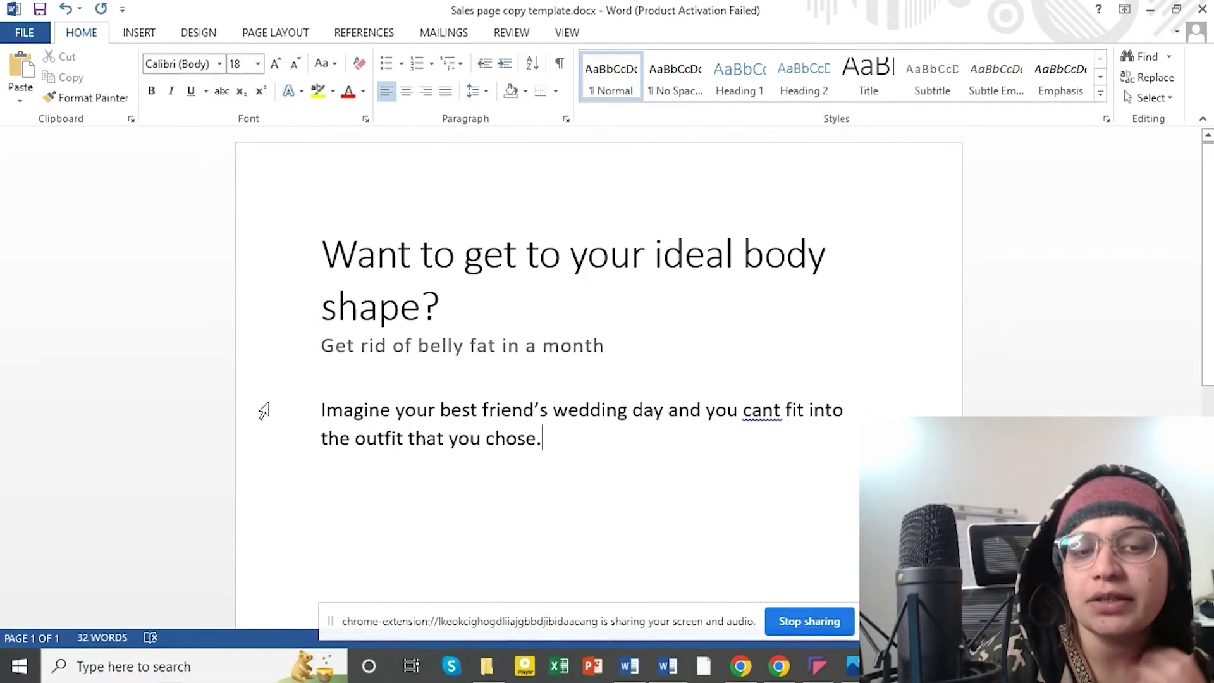
pyautogui.rightClick(763, 414)
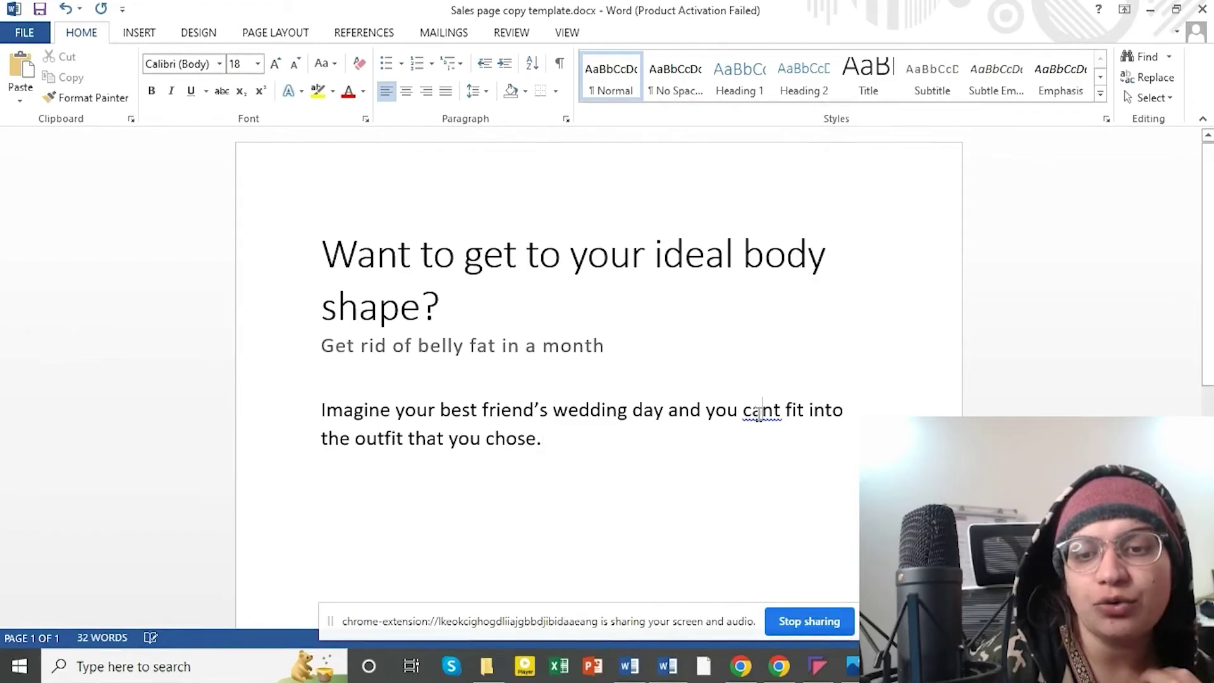
pyautogui.click(824, 436)
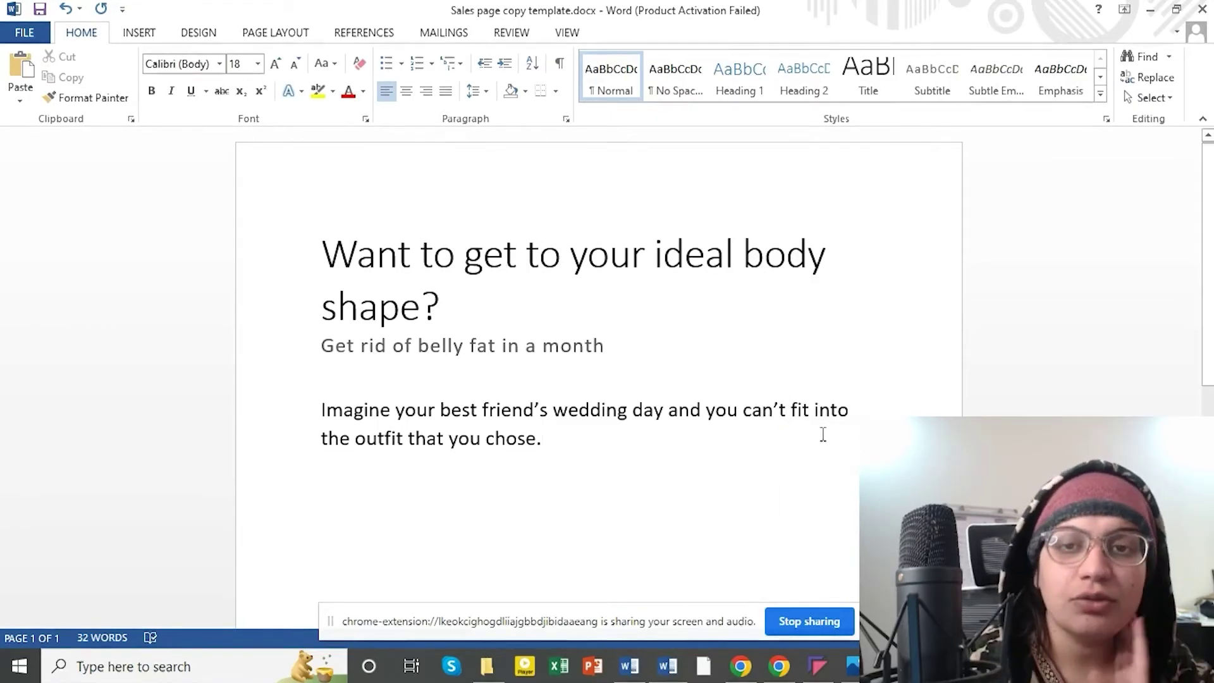
# Step: Add the question "Are you worried about your excess body fat?" as a new paragraph below the wedding-day sentence
pyautogui.click(596, 436)
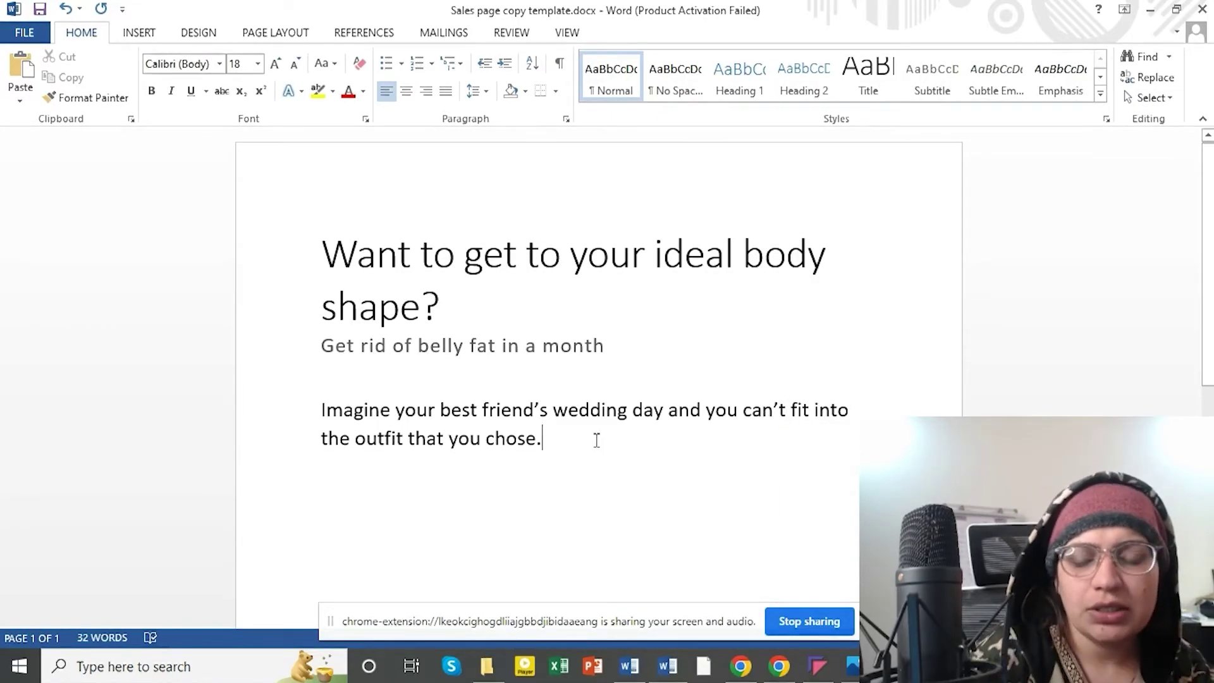
pyautogui.press('Return')
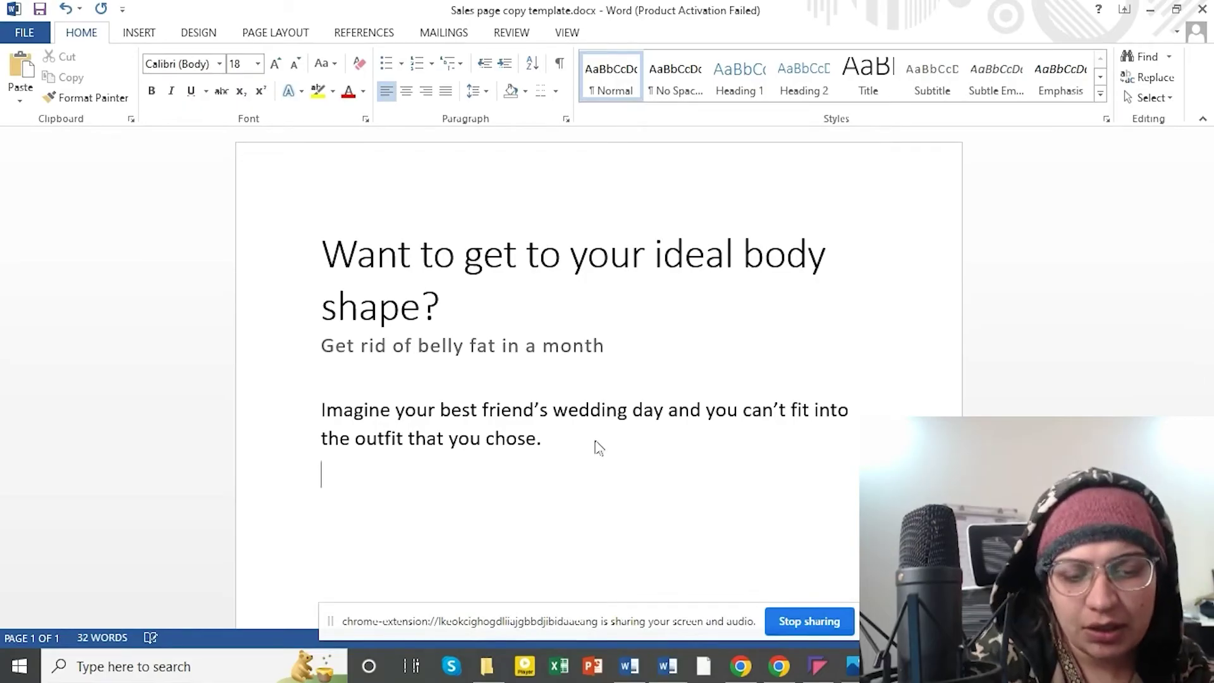
pyautogui.press('BackSpace')
pyautogui.press('BackSpace')
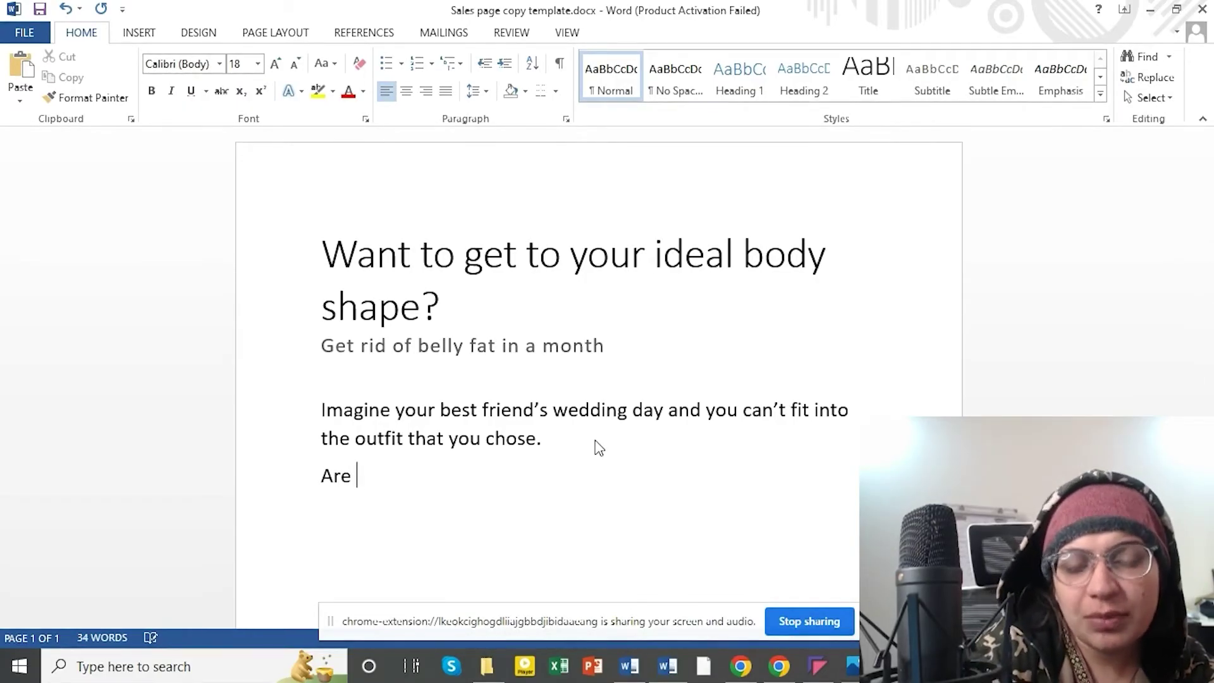
pyautogui.press('BackSpace')
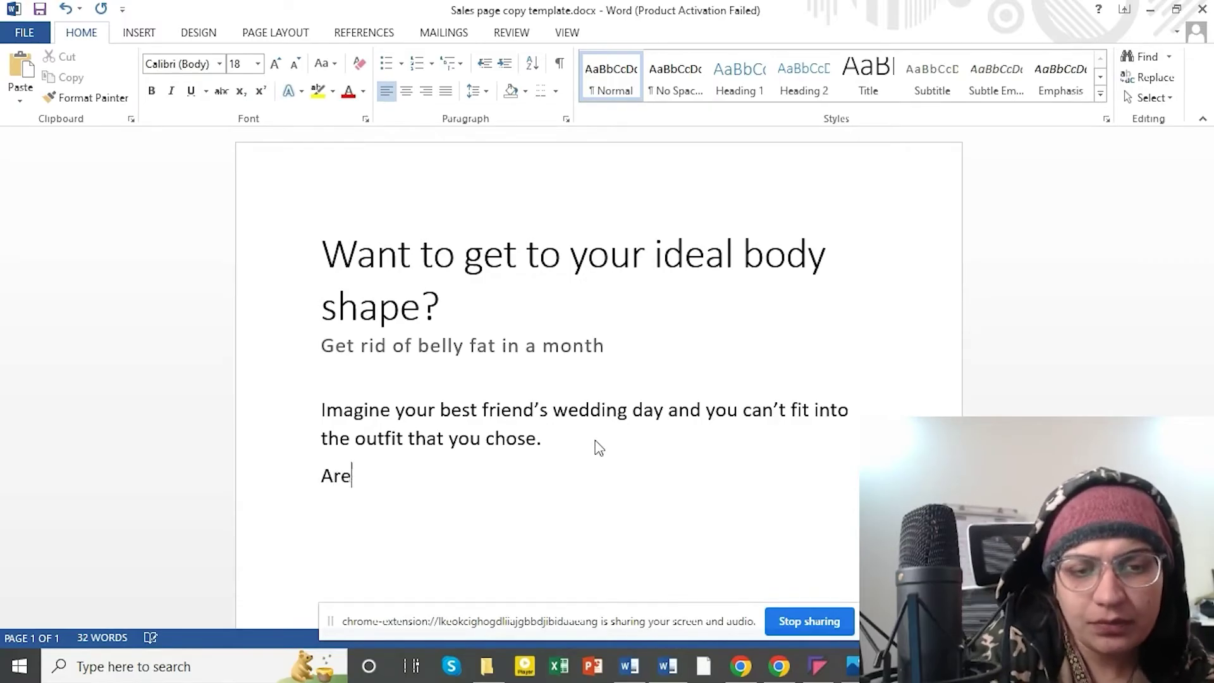
pyautogui.write('Are you worried abo')
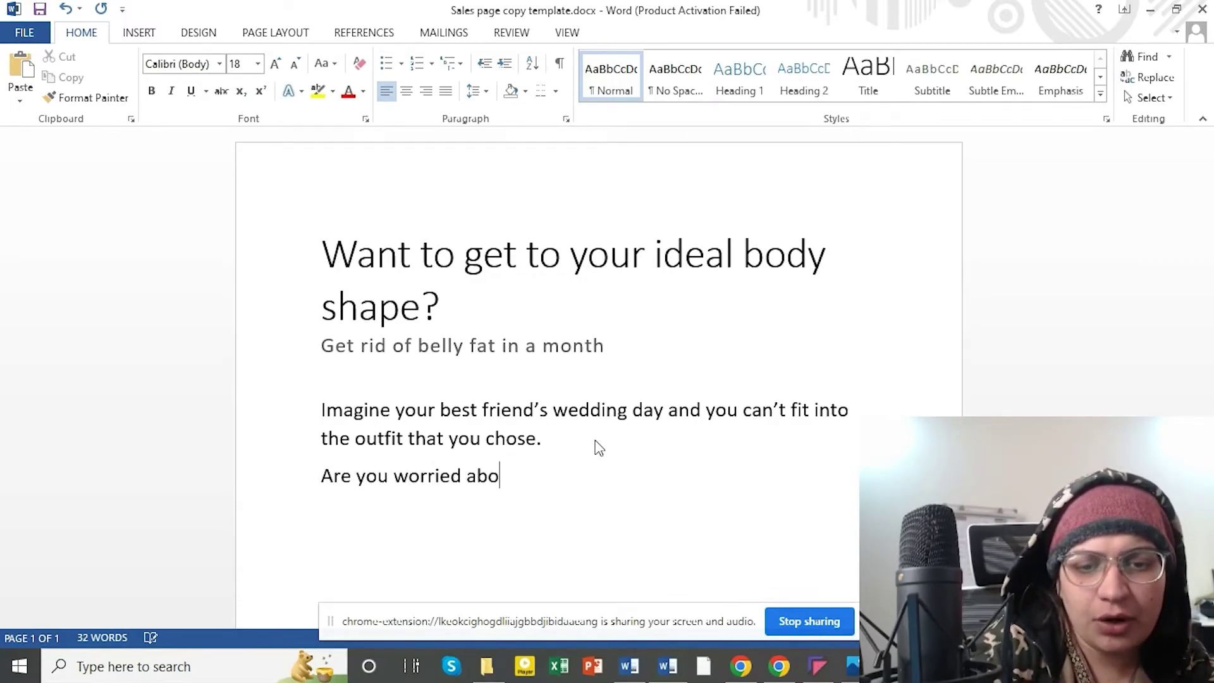
pyautogui.write('ut your a')
pyautogui.press('BackSpace')
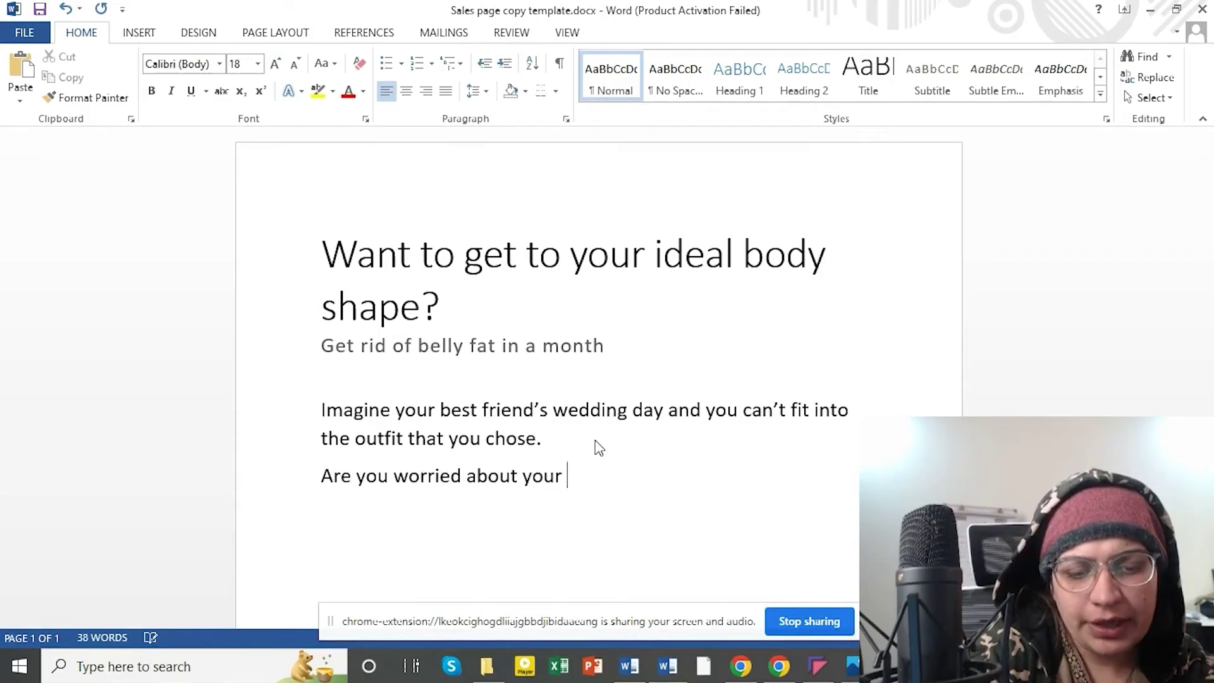
pyautogui.write('excess body fat?')
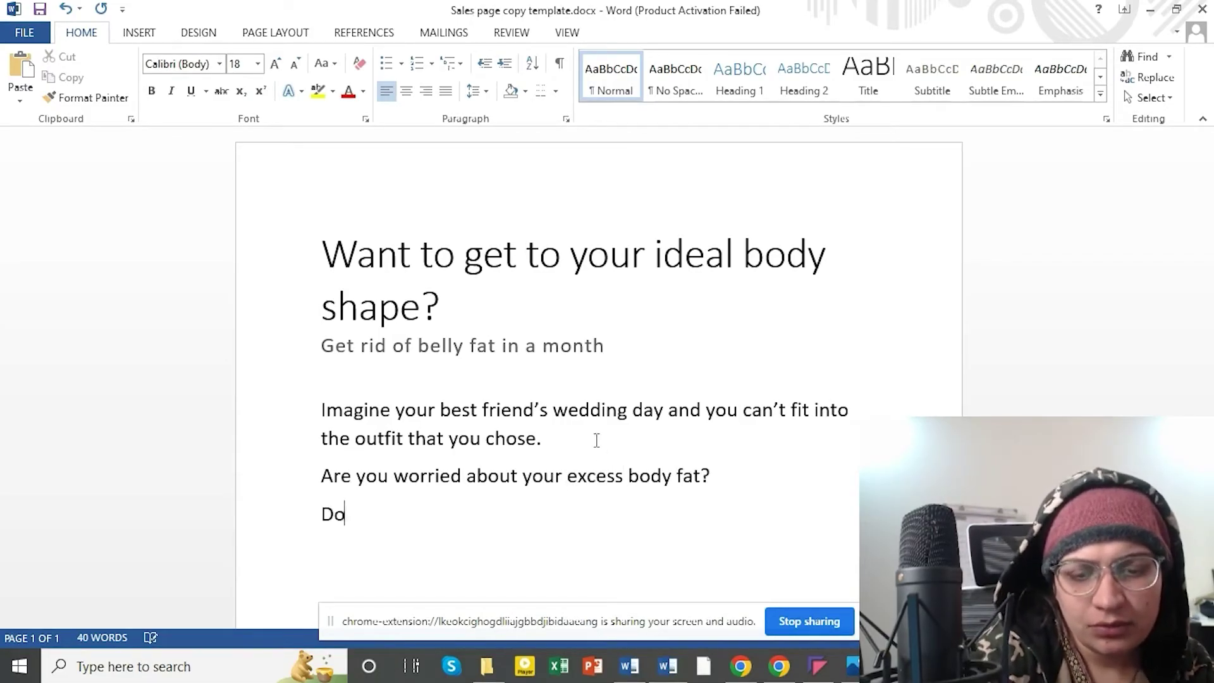
# Step: Add the paragraph "Don't you want to get that slim fit look and be the best version of yourself?" below the body-fat question
pyautogui.write('ant to ')
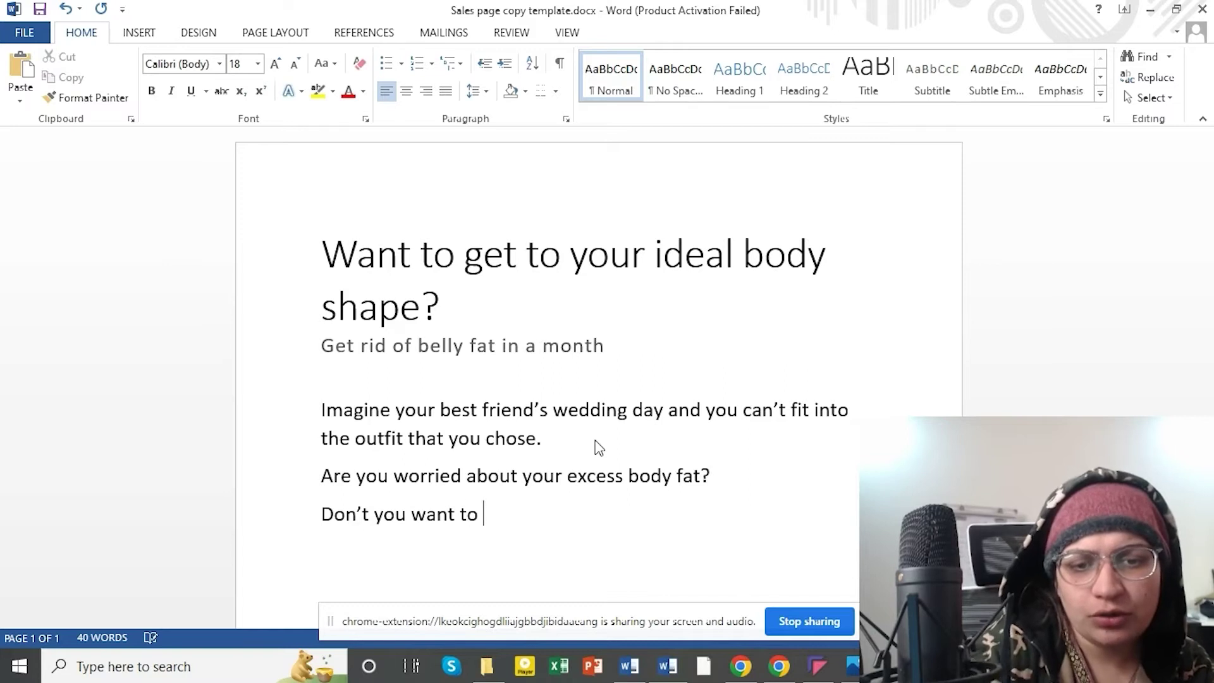
pyautogui.write('gvet t')
pyautogui.press('BackSpace')
pyautogui.press('BackSpace')
pyautogui.press('BackSpace')
pyautogui.press('BackSpace')
pyautogui.press('BackSpace')
pyautogui.write('et that slim fit ')
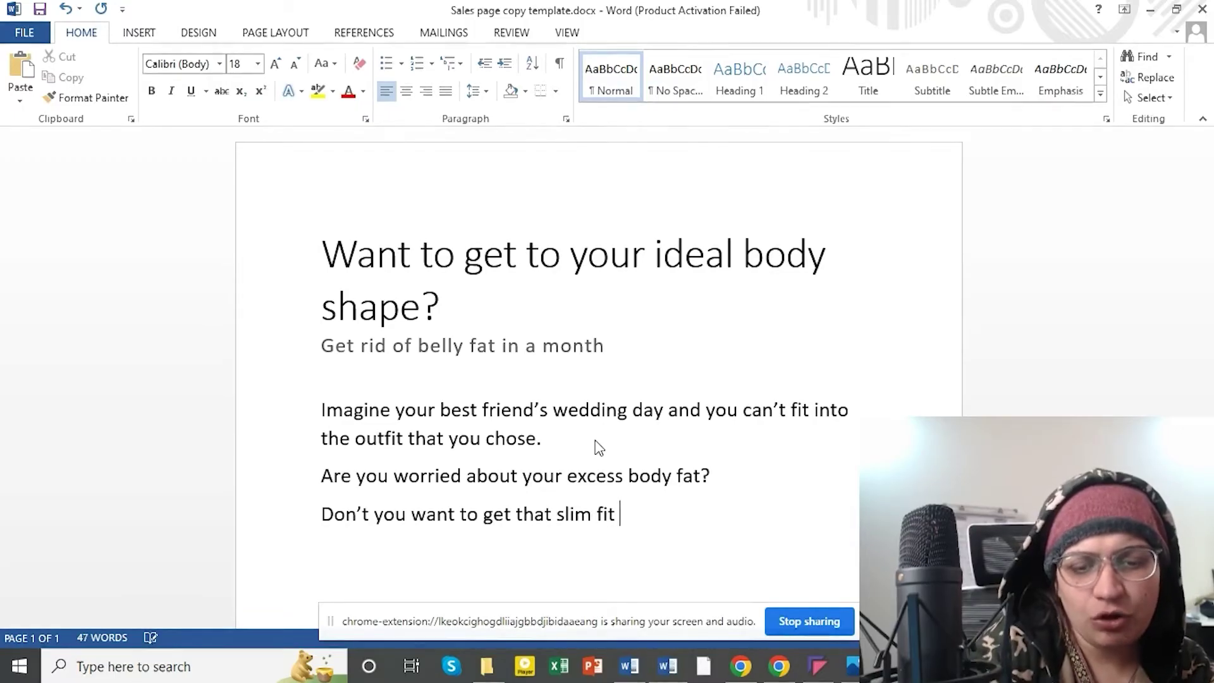
pyautogui.write('look and bnethe best version of yourself?')
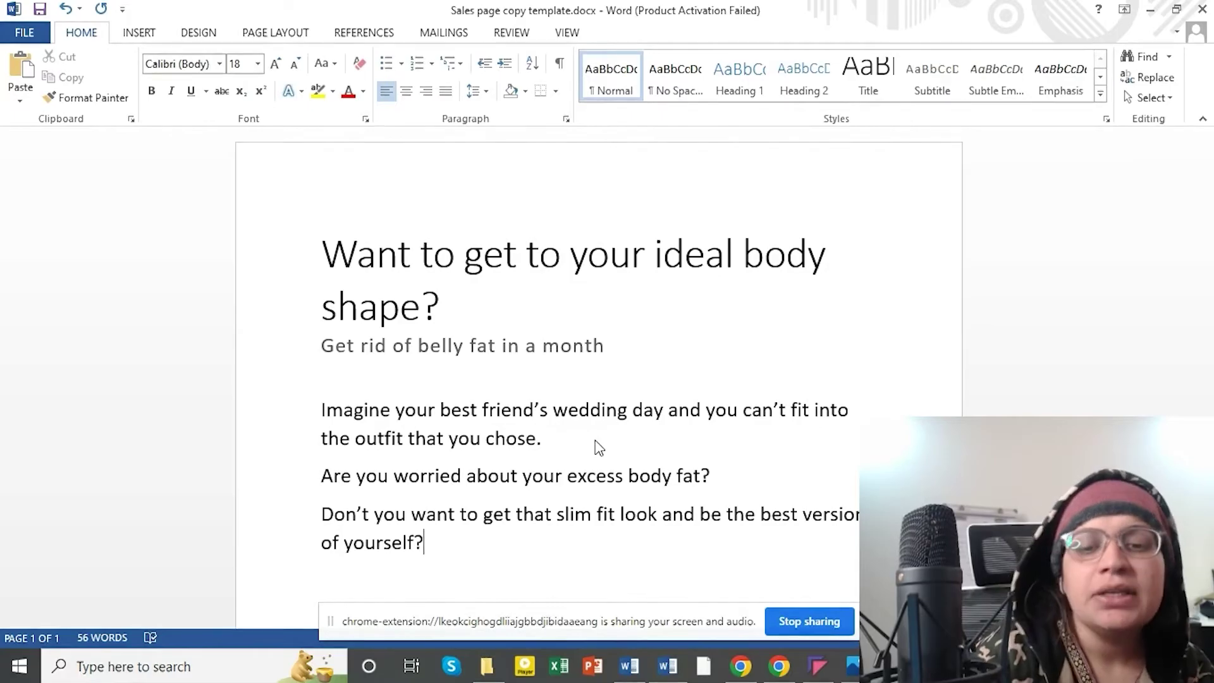
# Step: Review the body copy from the wedding-day sentence to the closing question, and add an empty line below it
pyautogui.press('Up')
pyautogui.press('Up')
pyautogui.press('Up')
pyautogui.press('Right')
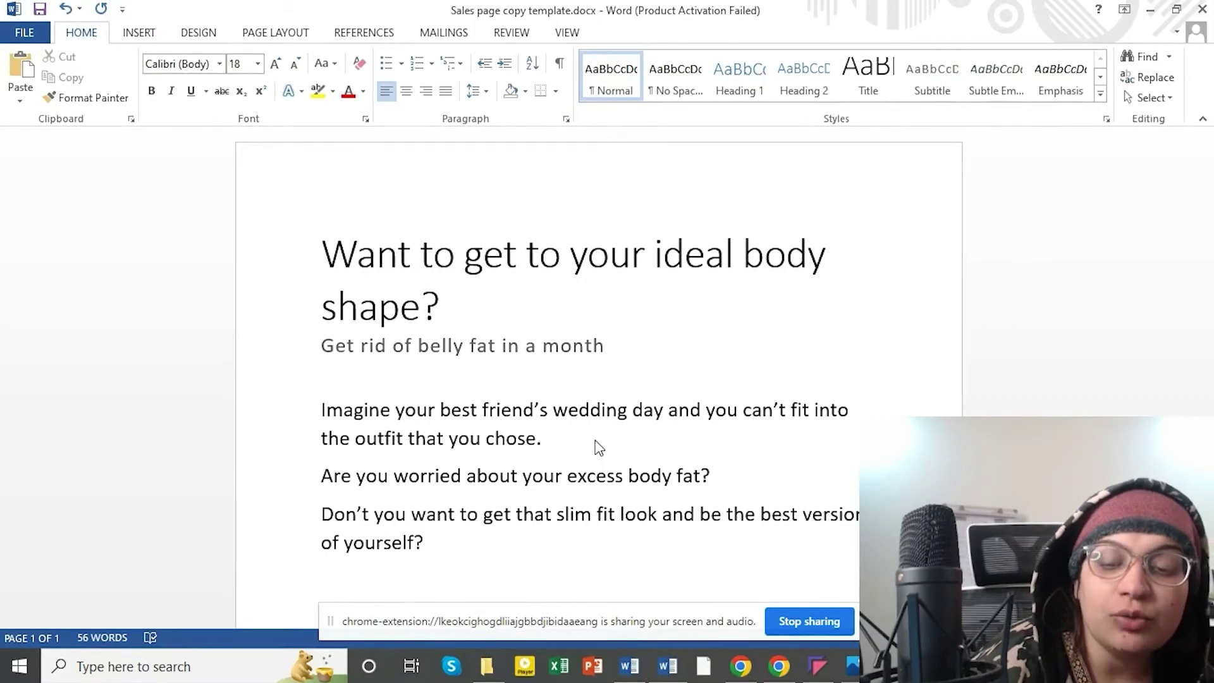
pyautogui.press('Down')
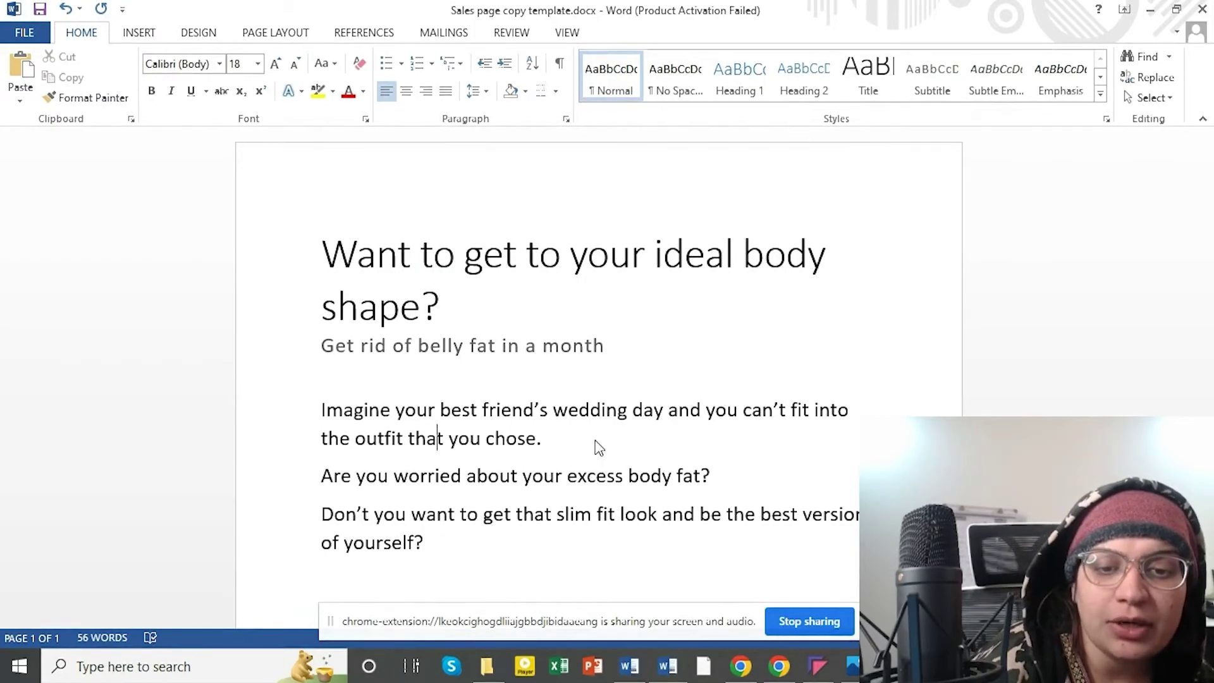
pyautogui.hotkey('ctrl', 'Left')
pyautogui.press('Down')
pyautogui.press('Down')
pyautogui.press('Home')
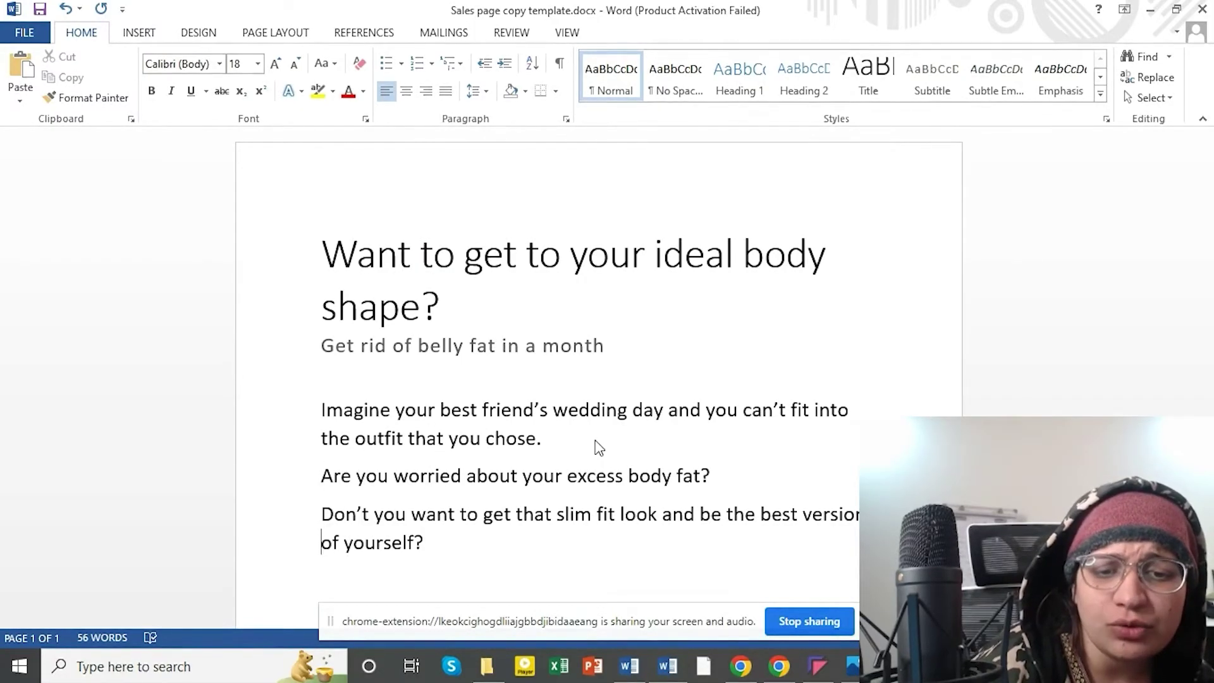
pyautogui.press('End')
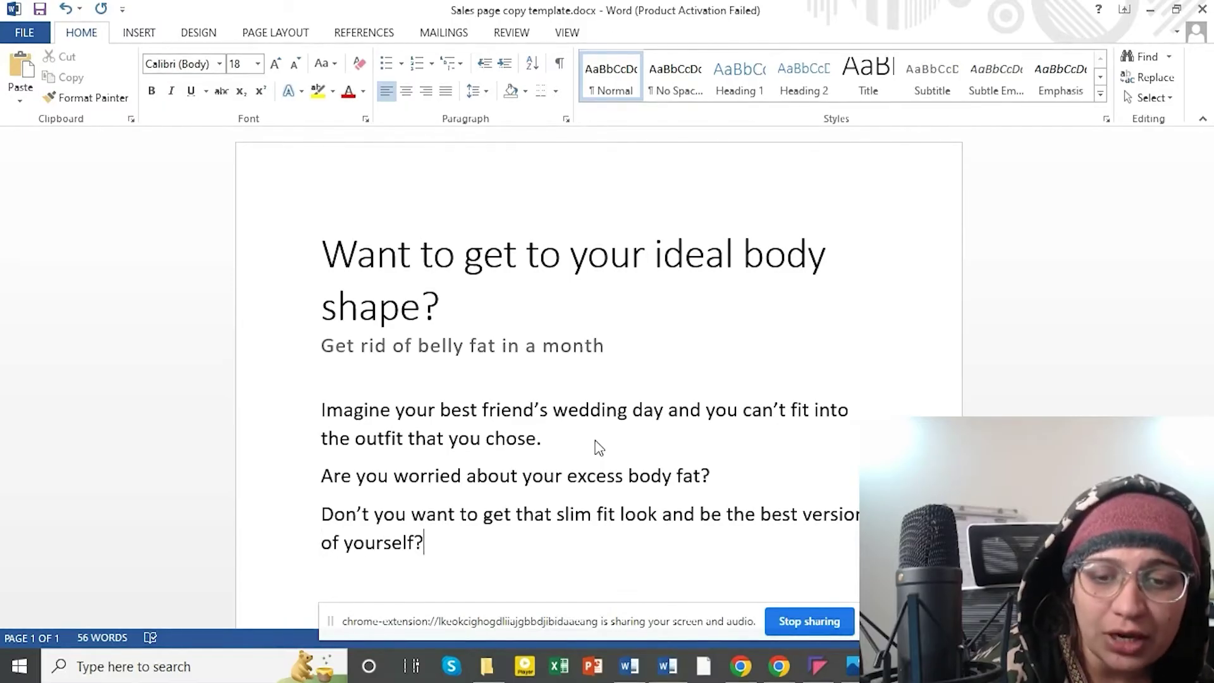
pyautogui.press('Return')
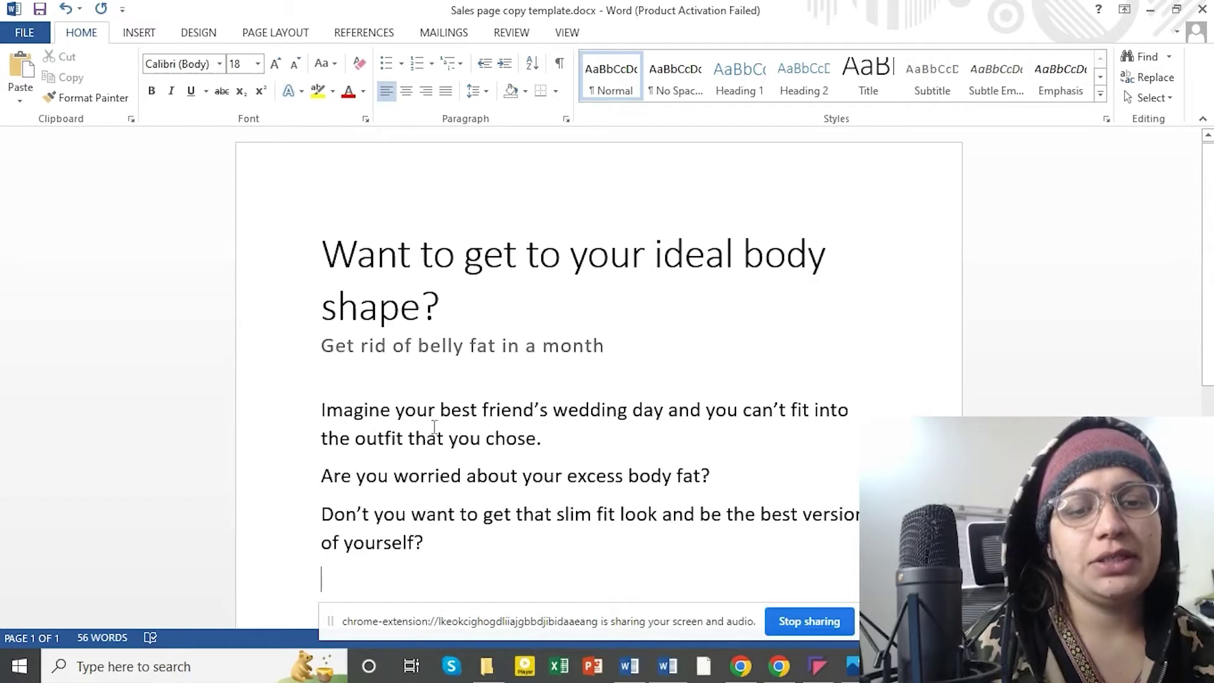
pyautogui.moveTo(395, 410); pyautogui.dragTo(542, 439)
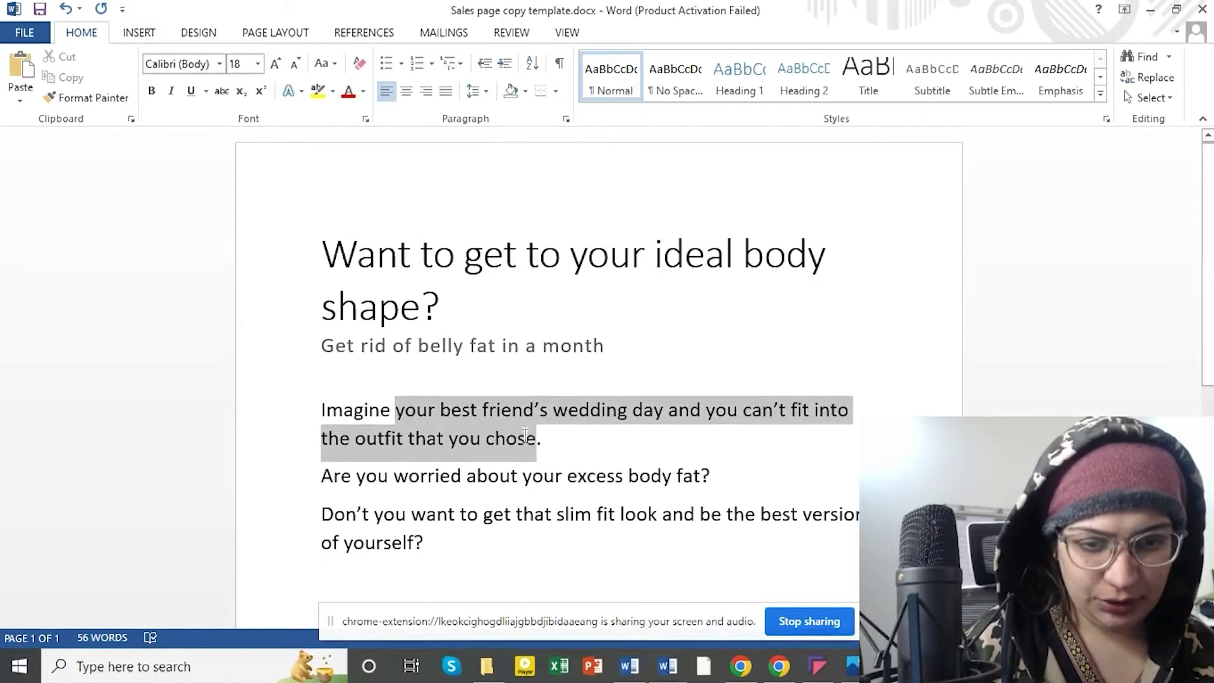
pyautogui.click(357, 476)
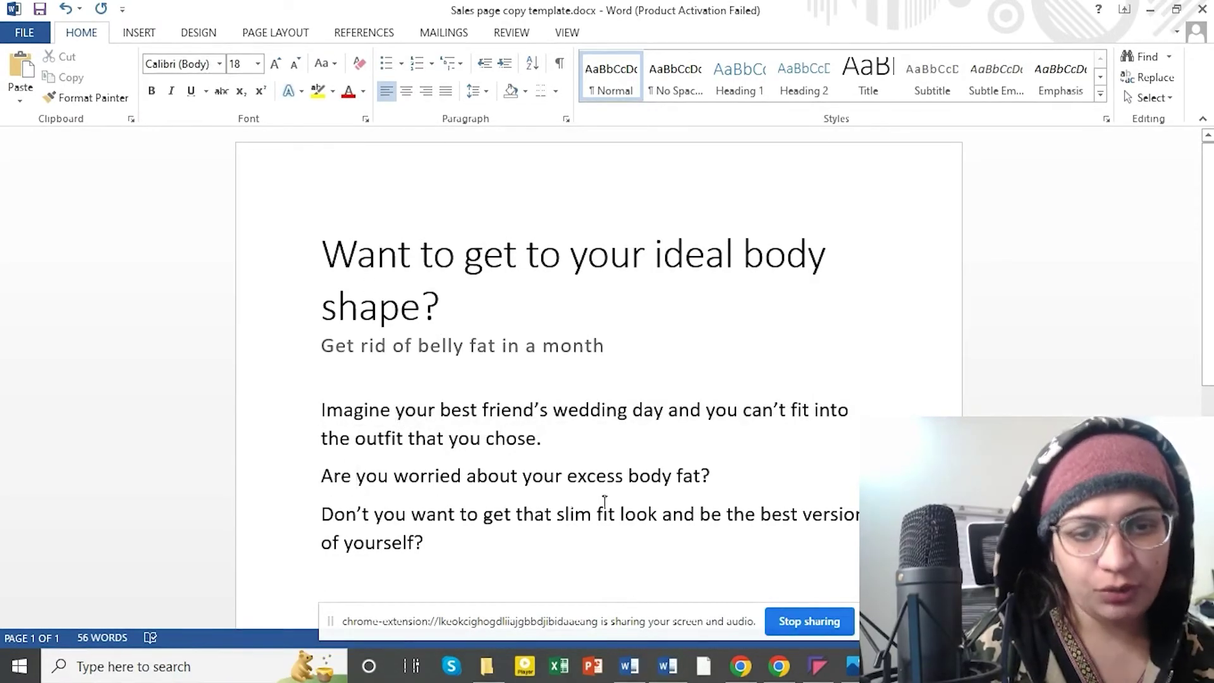
# Step: Replace "your excess body fat?" in the "Are you worried about" question with "acne on your skin"
pyautogui.moveTo(520, 475); pyautogui.dragTo(715, 478)
pyautogui.write('ACNE')
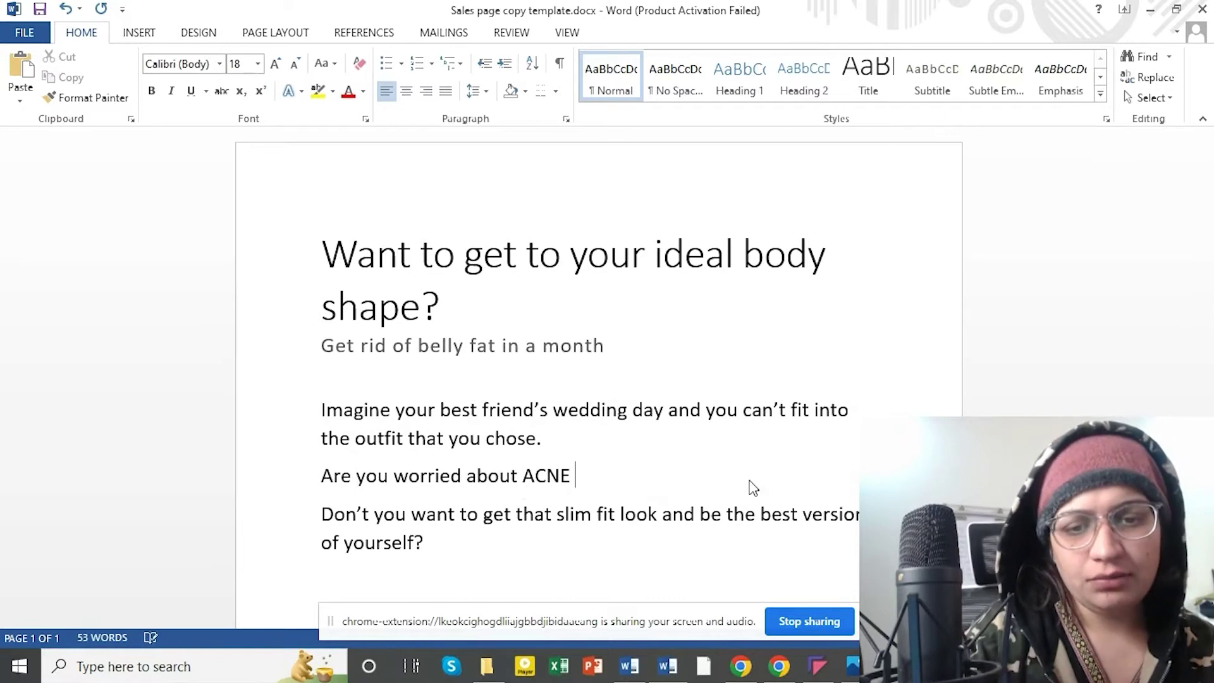
pyautogui.press('BackSpace')
pyautogui.press('BackSpace')
pyautogui.write('acne on your skin')
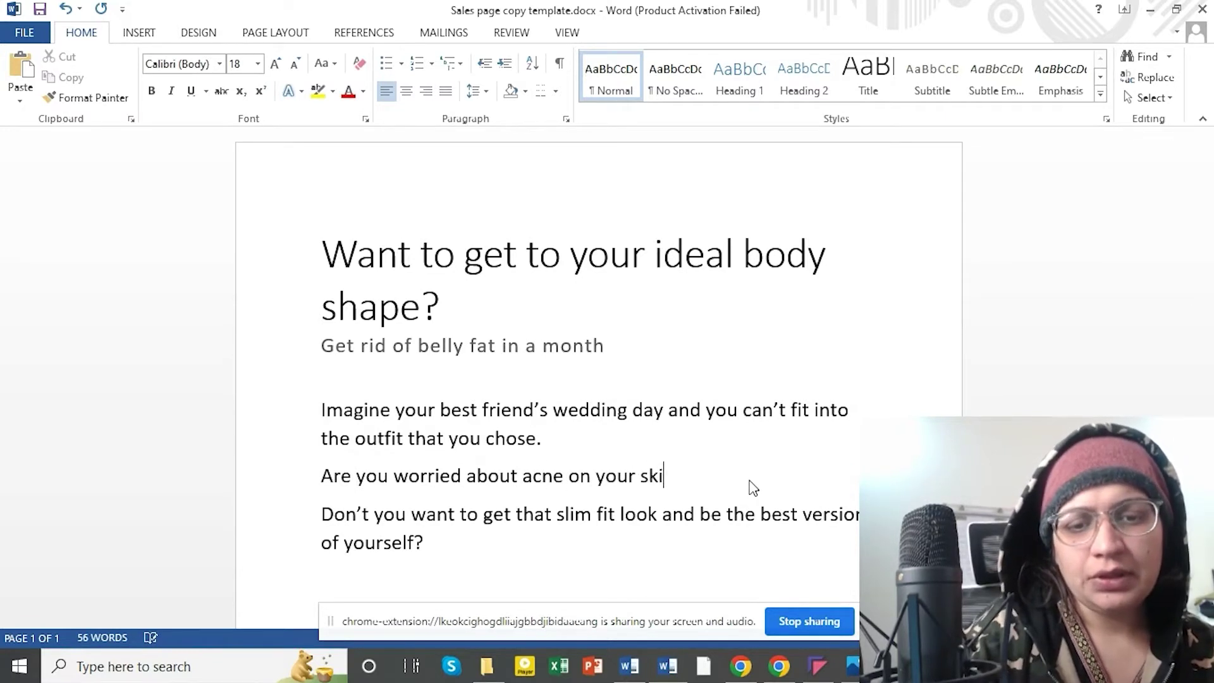
# Step: Replace the acne example in the "Are you worried about" line with "not getting enough traffic on your page"
pyautogui.press('BackSpace')
pyautogui.press('BackSpace')
pyautogui.press('BackSpace')
pyautogui.press('BackSpace')
pyautogui.press('BackSpace')
pyautogui.press('BackSpace')
pyautogui.press('BackSpace')
pyautogui.press('BackSpace')
pyautogui.press('BackSpace')
pyautogui.press('BackSpace')
pyautogui.press('BackSpace')
pyautogui.press('BackSpace')
pyautogui.press('BackSpace')
pyautogui.press('BackSpace')
pyautogui.press('BackSpace')
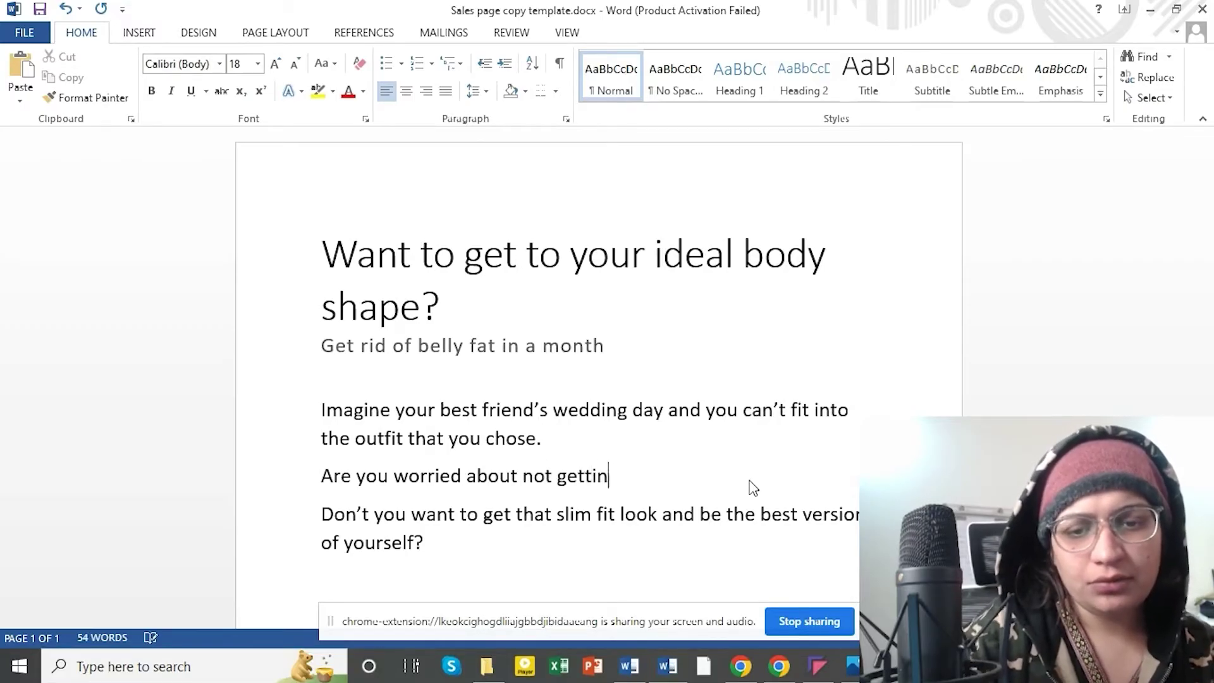
pyautogui.write('affic yo')
pyautogui.press('BackSpace')
pyautogui.press('BackSpace')
pyautogui.write('on your ')
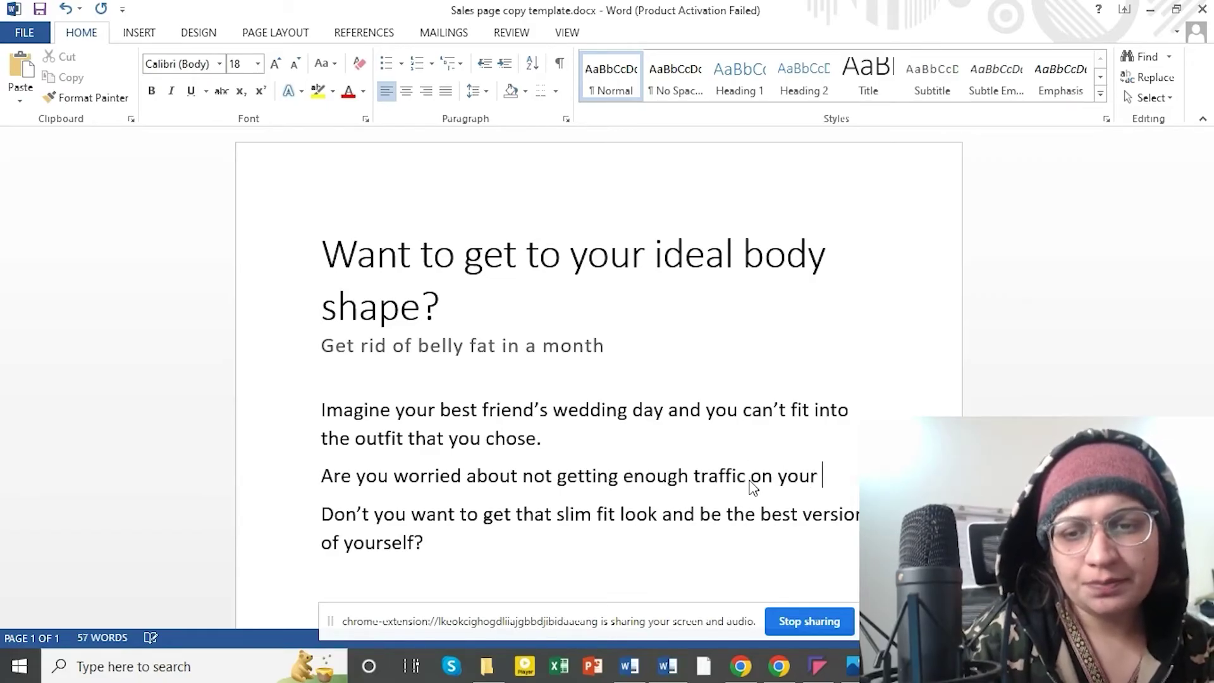
pyautogui.write('page')
# Step: Replace the traffic example in the "Are you worried about" line with "sales not going steady"
pyautogui.press('BackSpace')
pyautogui.press('BackSpace')
pyautogui.press('BackSpace')
pyautogui.press('BackSpace')
pyautogui.press('BackSpace')
pyautogui.press('BackSpace')
pyautogui.press('BackSpace')
pyautogui.press('BackSpace')
pyautogui.press('BackSpace')
pyautogui.press('BackSpace')
pyautogui.press('BackSpace')
pyautogui.press('BackSpace')
pyautogui.press('BackSpace')
pyautogui.press('BackSpace')
pyautogui.press('BackSpace')
pyautogui.press('BackSpace')
pyautogui.press('BackSpace')
pyautogui.press('BackSpace')
pyautogui.press('BackSpace')
pyautogui.press('BackSpace')
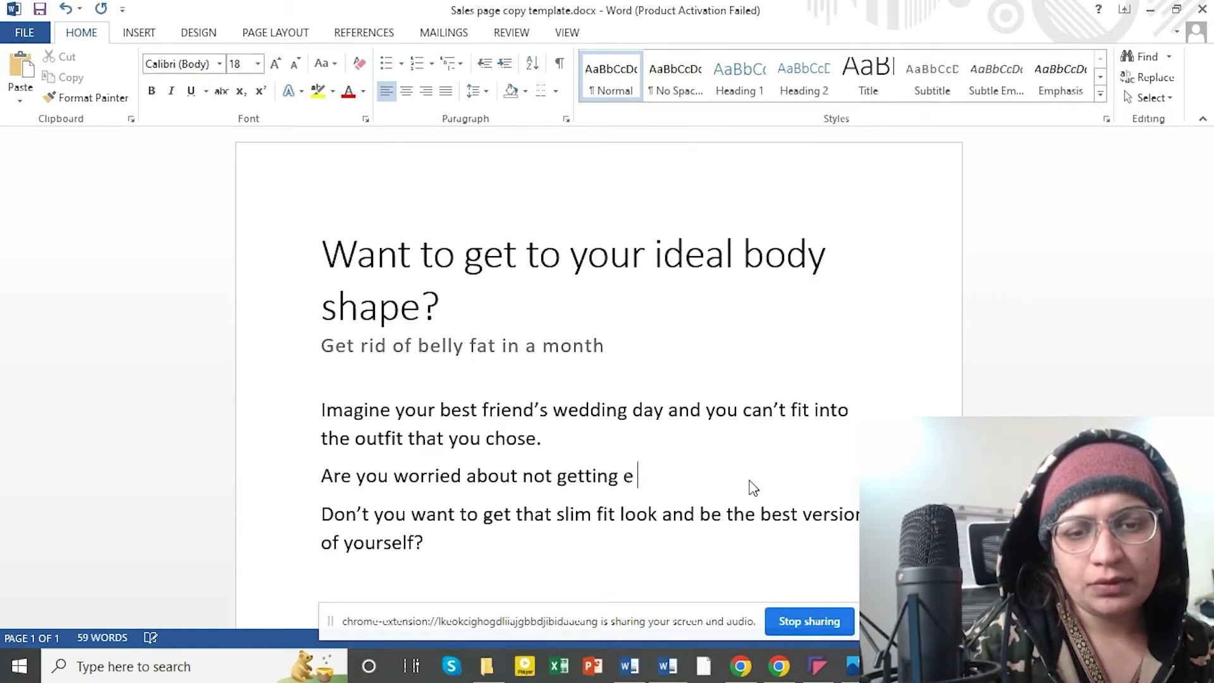
pyautogui.write('sales not going steo')
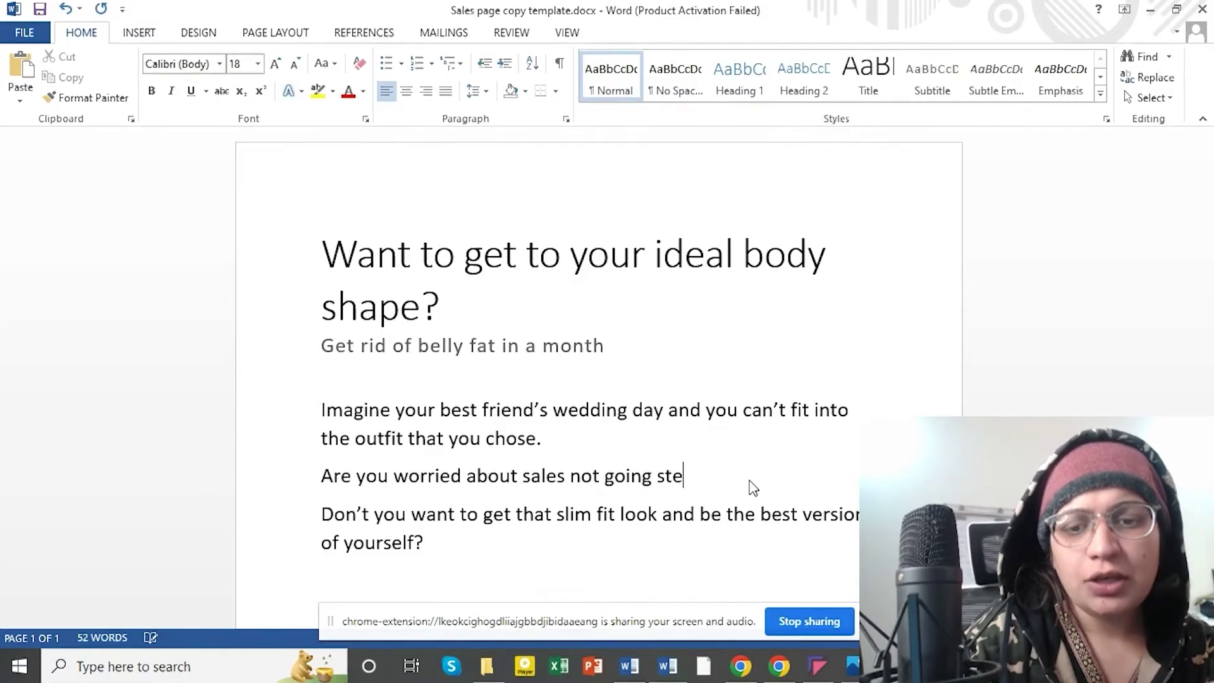
pyautogui.press('BackSpace')
pyautogui.write('ady')
# Step: Delete the whole "Are you worried about" line, including its empty paragraph
pyautogui.press('BackSpace')
pyautogui.press('BackSpace')
pyautogui.press('BackSpace')
pyautogui.press('BackSpace')
pyautogui.press('BackSpace')
pyautogui.press('BackSpace')
pyautogui.press('BackSpace')
pyautogui.press('BackSpace')
pyautogui.press('BackSpace')
pyautogui.press('BackSpace')
pyautogui.press('BackSpace')
pyautogui.press('BackSpace')
pyautogui.press('BackSpace')
pyautogui.press('BackSpace')
pyautogui.press('BackSpace')
pyautogui.press('BackSpace')
pyautogui.press('BackSpace')
pyautogui.press('BackSpace')
pyautogui.press('BackSpace')
pyautogui.press('BackSpace')
pyautogui.press('BackSpace')
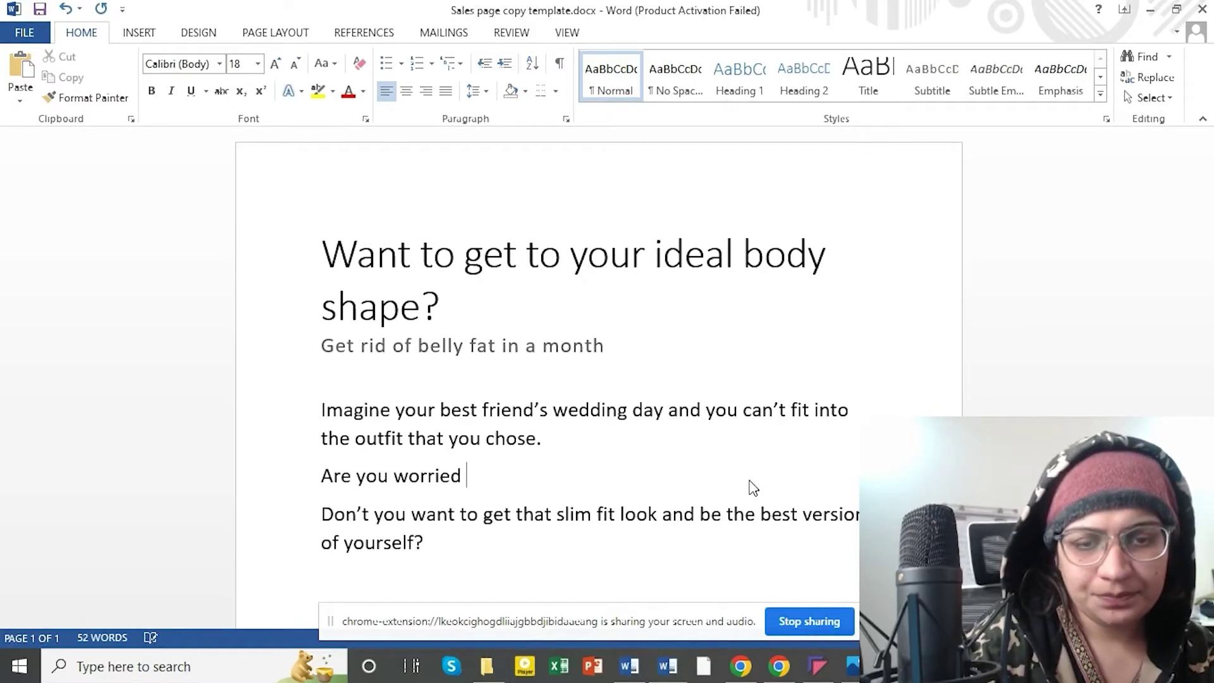
pyautogui.press('BackSpace')
pyautogui.press('BackSpace')
pyautogui.press('BackSpace')
pyautogui.press('BackSpace')
pyautogui.press('BackSpace')
pyautogui.press('BackSpace')
pyautogui.press('BackSpace')
pyautogui.press('BackSpace')
pyautogui.press('BackSpace')
pyautogui.press('BackSpace')
pyautogui.press('BackSpace')
pyautogui.press('BackSpace')
pyautogui.press('BackSpace')
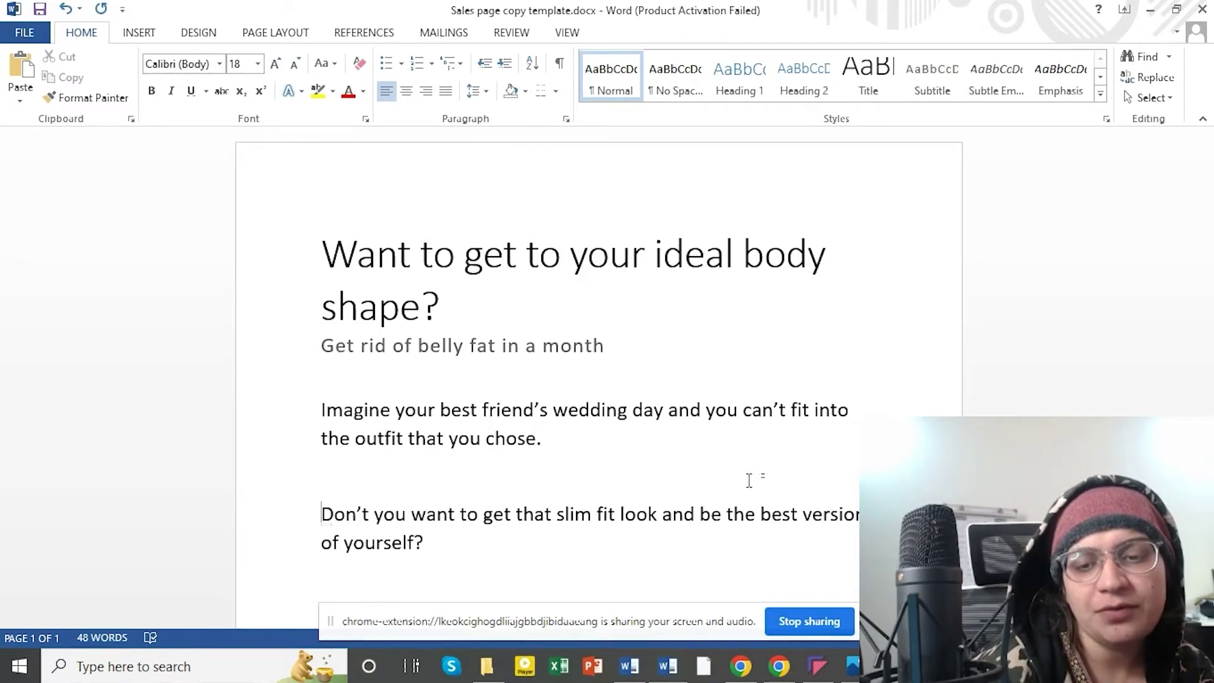
pyautogui.press('BackSpace')
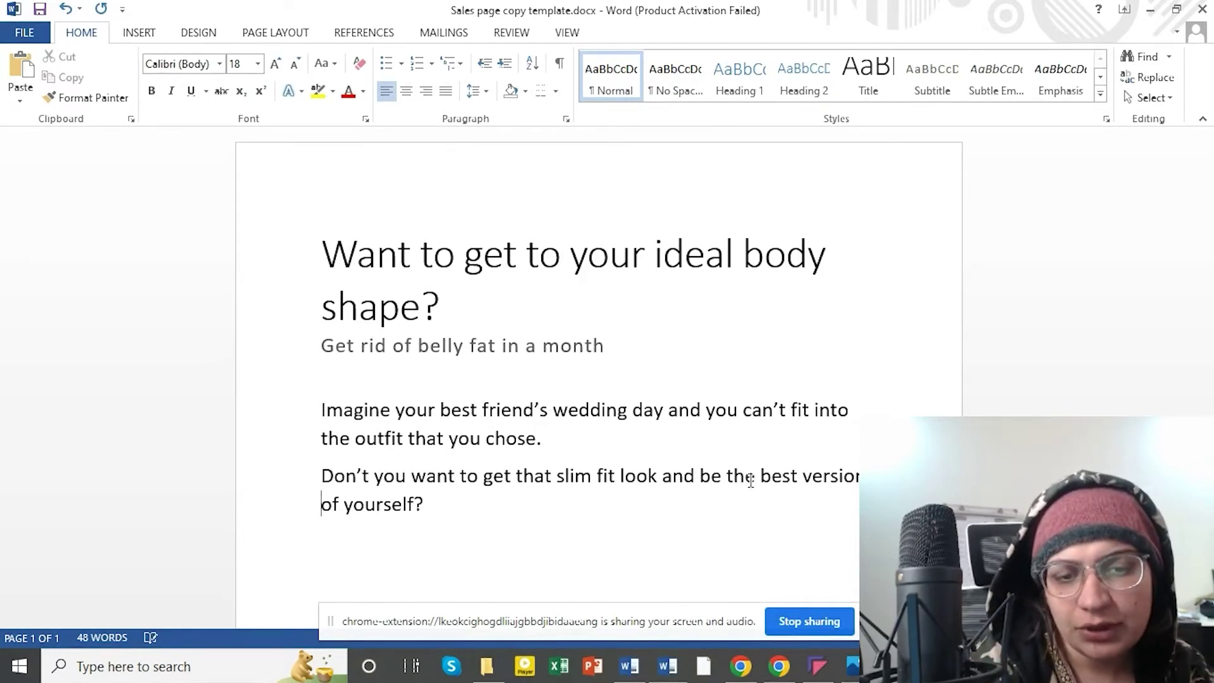
# Step: Add a new paragraph at the end reading "Its really embarrassing to miss out on wedding proposals because of a bulky figure"
pyautogui.press('End')
pyautogui.press('Return')
pyautogui.write('Its really emab')
pyautogui.press('BackSpace')
pyautogui.press('BackSpace')
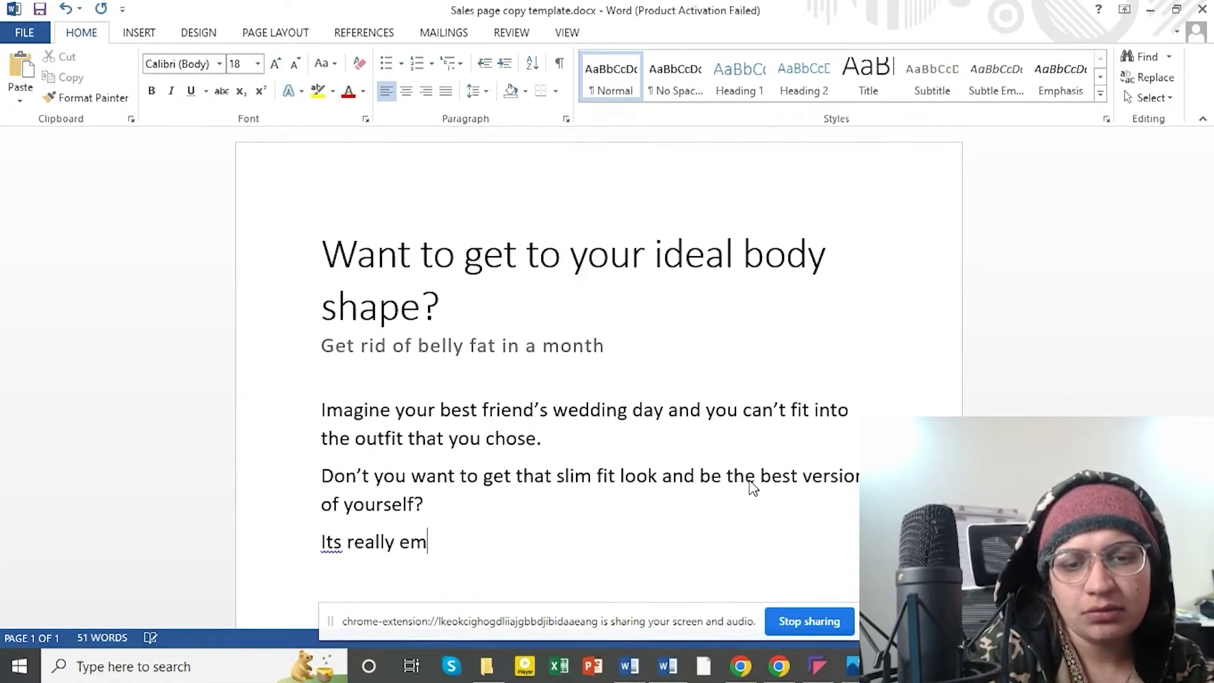
pyautogui.write('barrassing ')
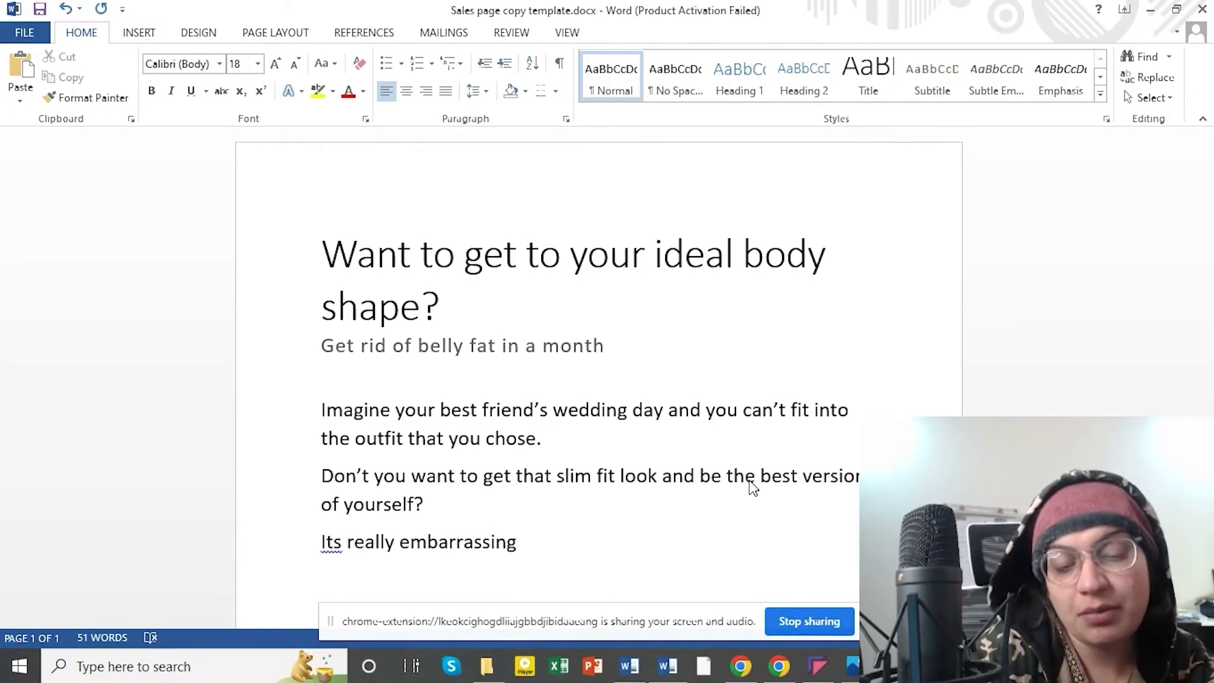
pyautogui.write('to miss out')
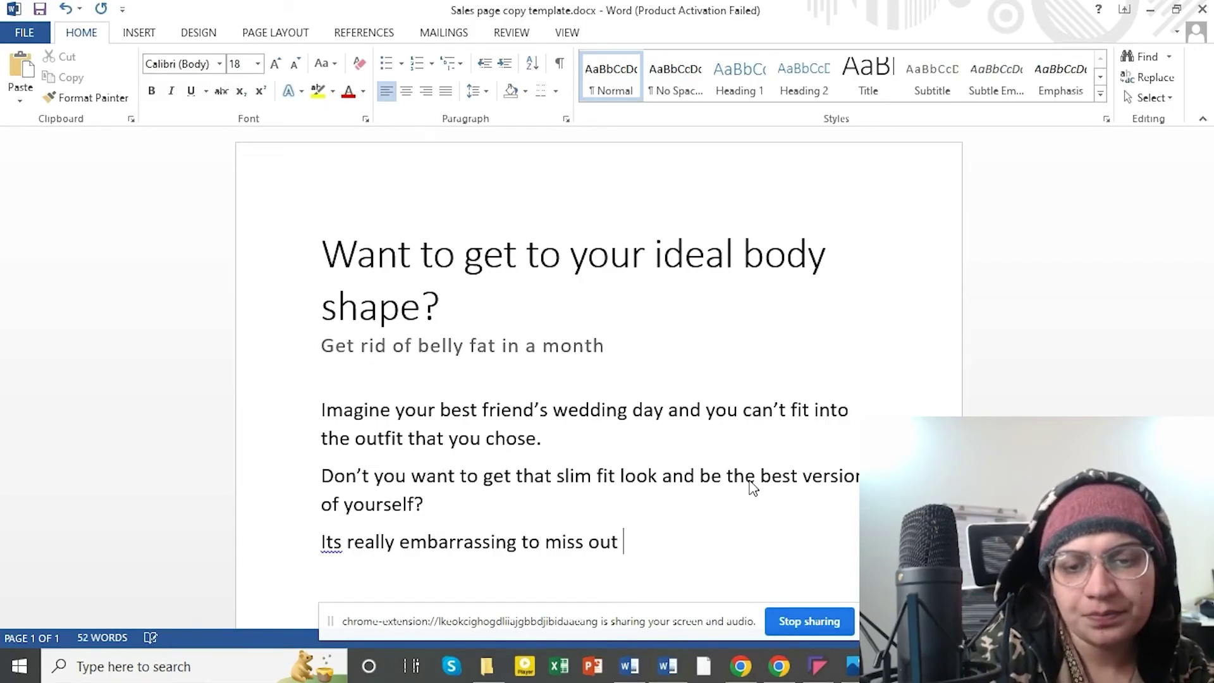
pyautogui.write(' on weddin')
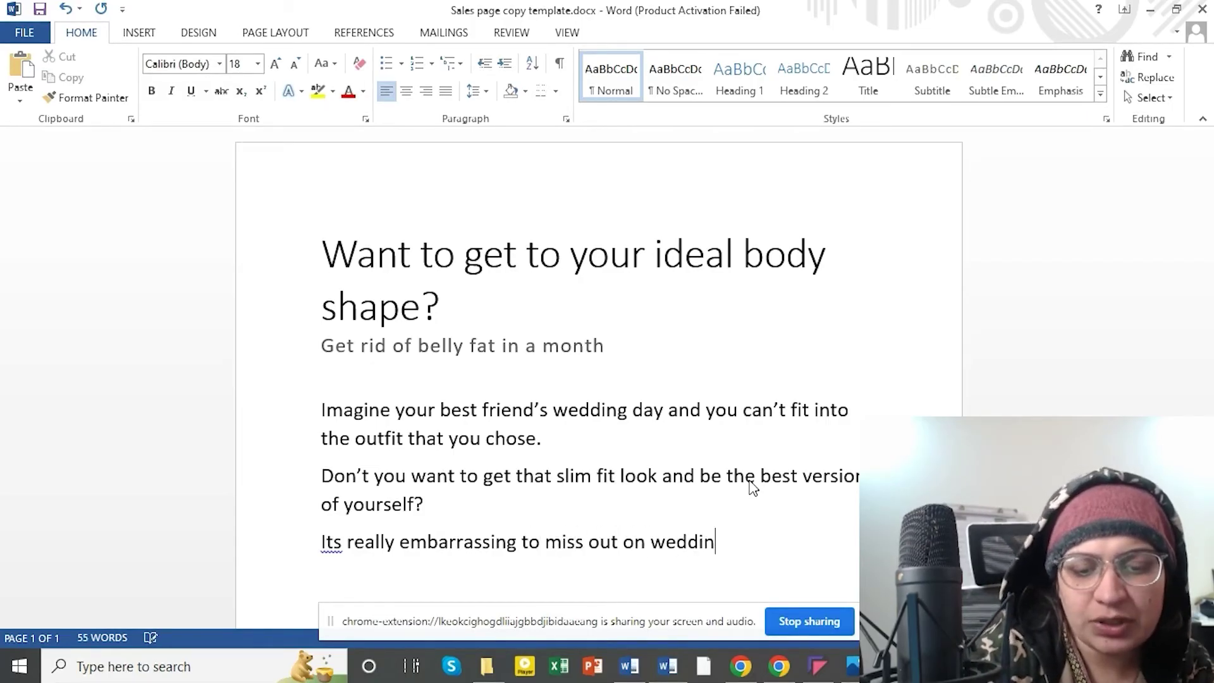
pyautogui.write('g proposal')
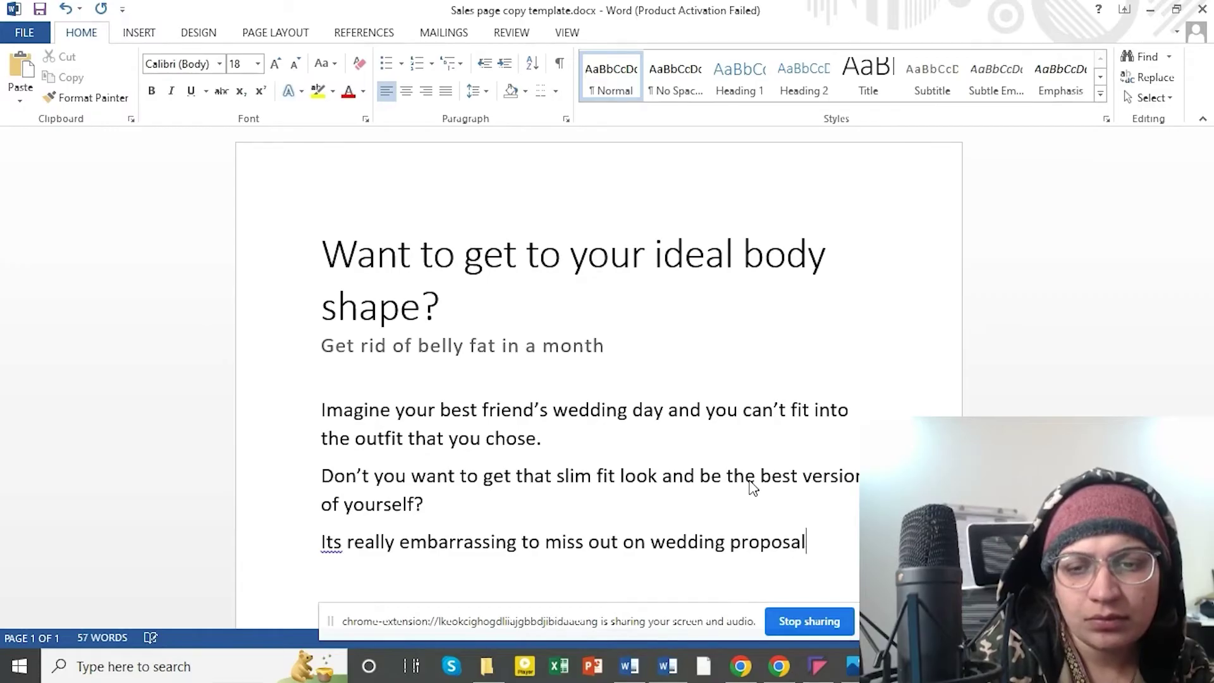
pyautogui.write('s because of a bul')
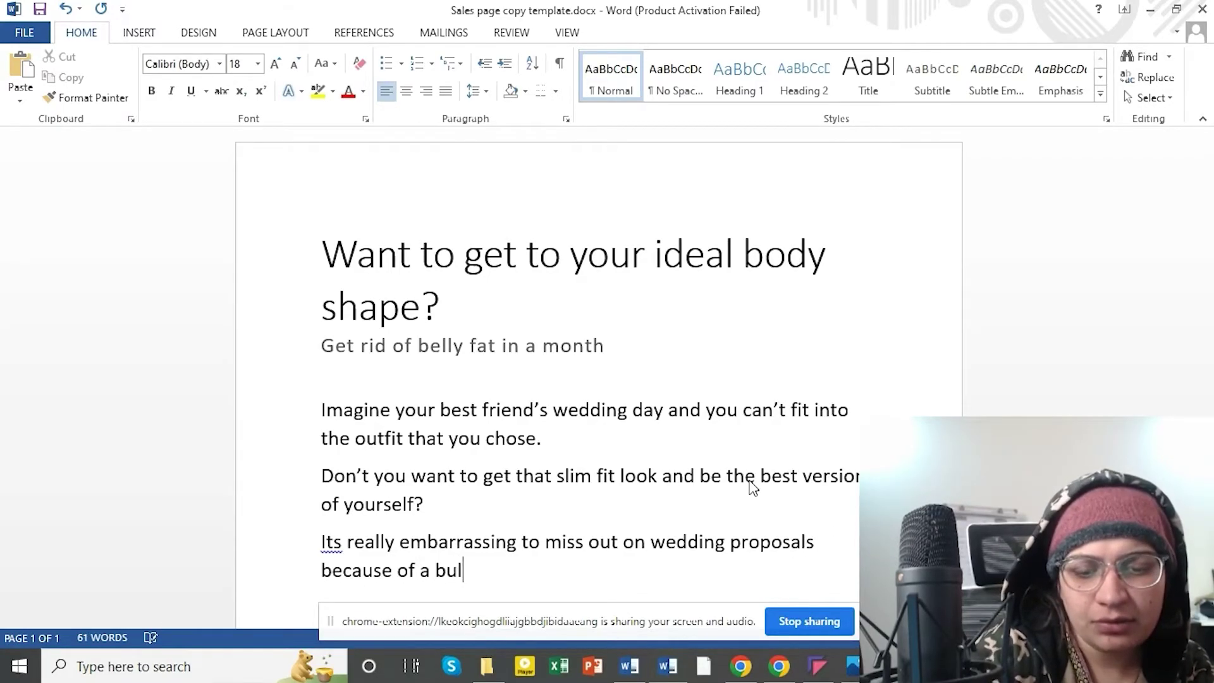
pyautogui.write('ky fi')
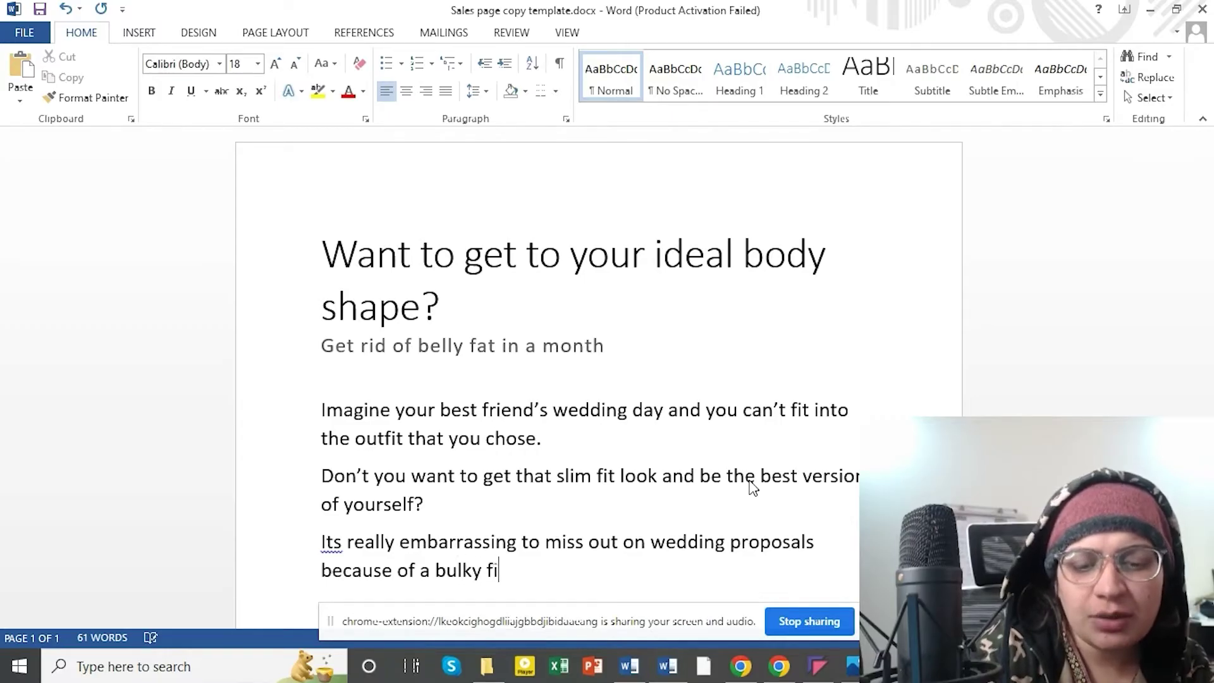
pyautogui.write('gure')
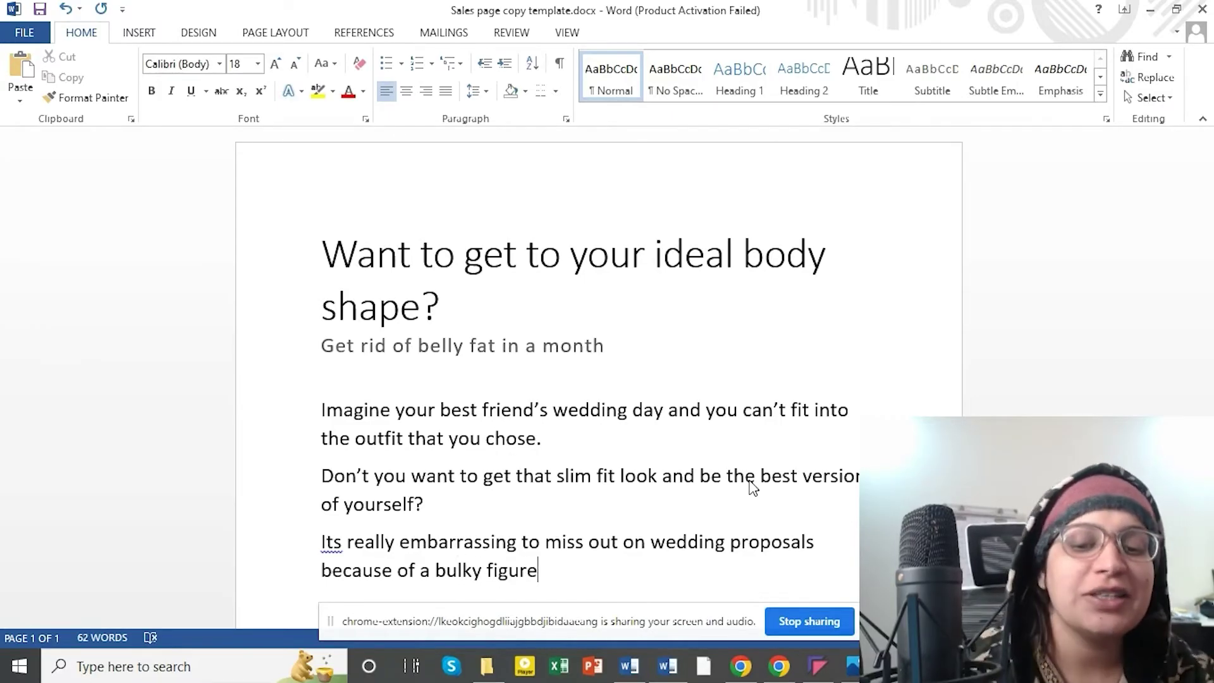
# Step: Correct "Its" to "It's" in the new paragraph and end its sentence with a period
pyautogui.rightClick(334, 548)
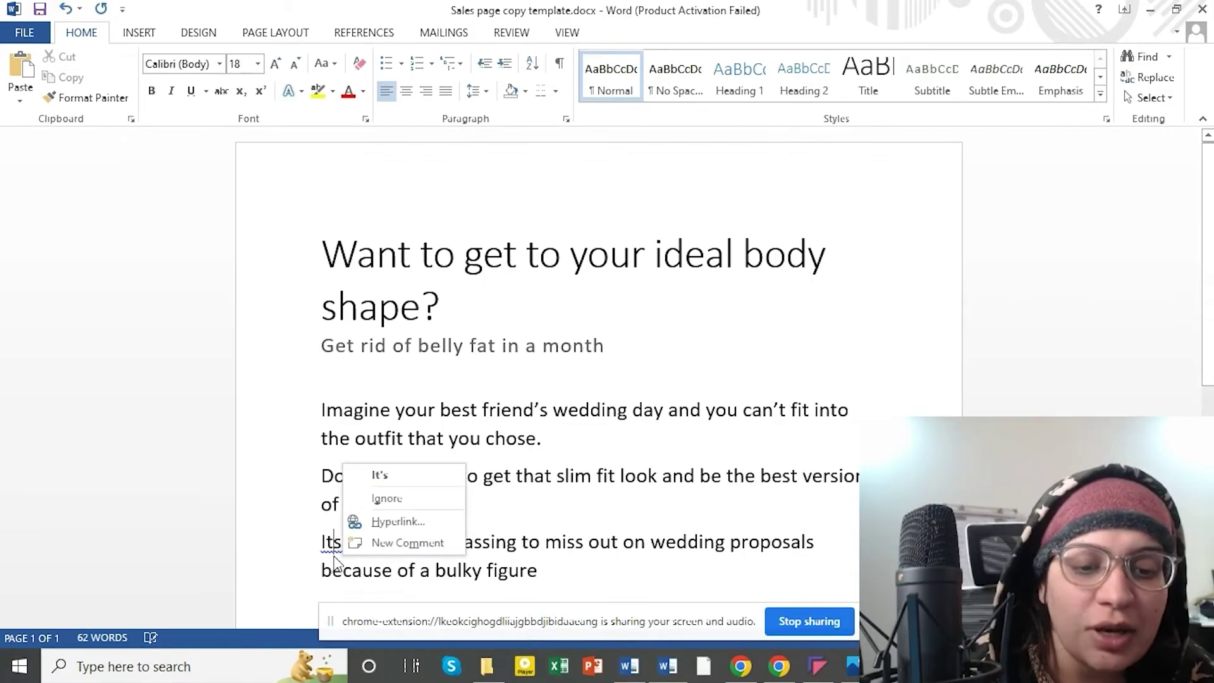
pyautogui.click(393, 475)
pyautogui.click(553, 573)
pyautogui.write('.')
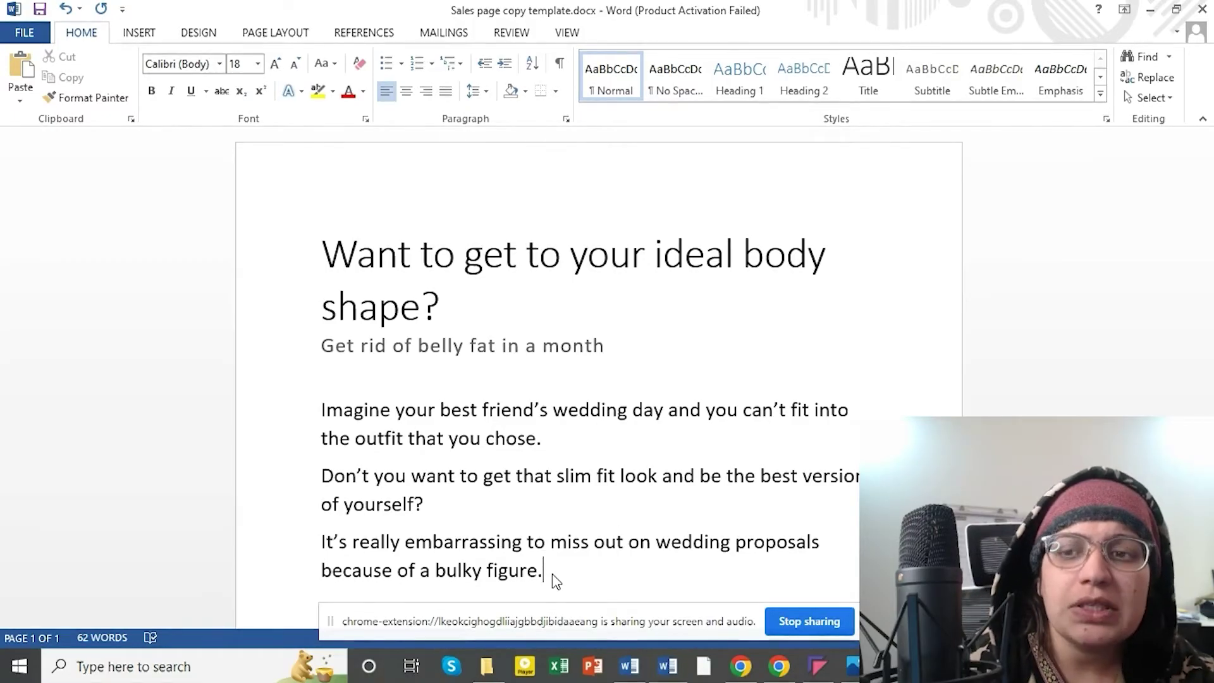
# Step: Consult the infographic's third step and add the line "NOT ANYMORE" two blank lines below the bulky figure paragraph
pyautogui.scroll(-3, 598, 380)
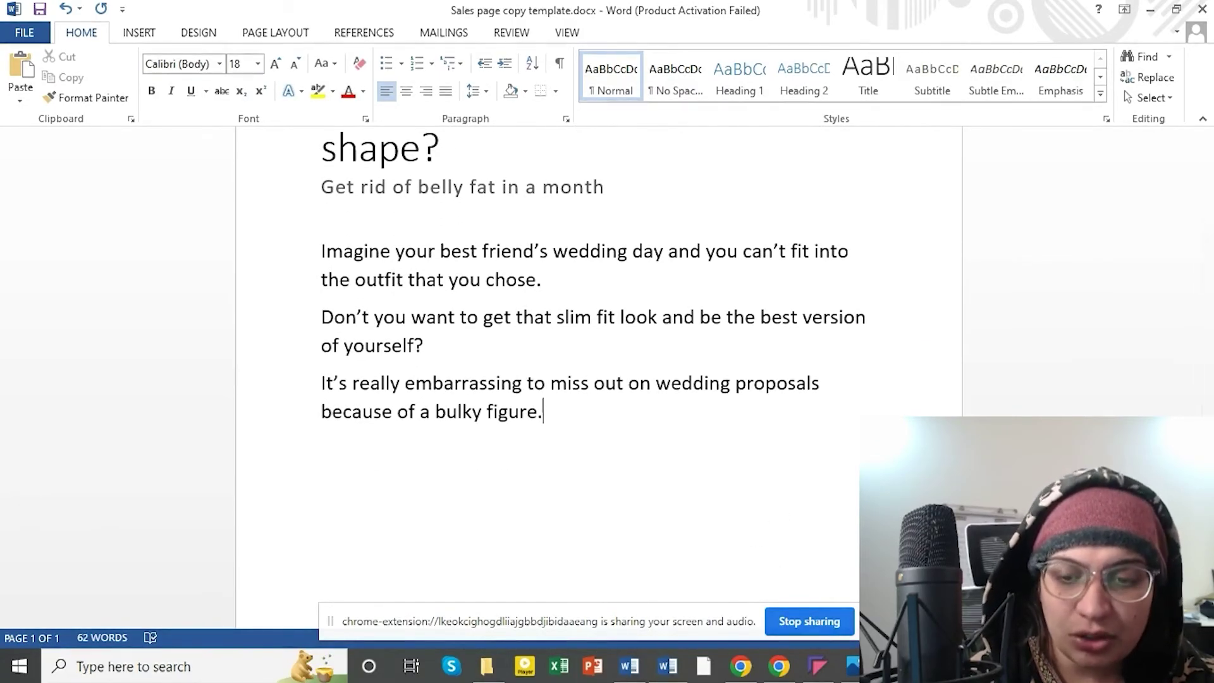
pyautogui.click(852, 666)
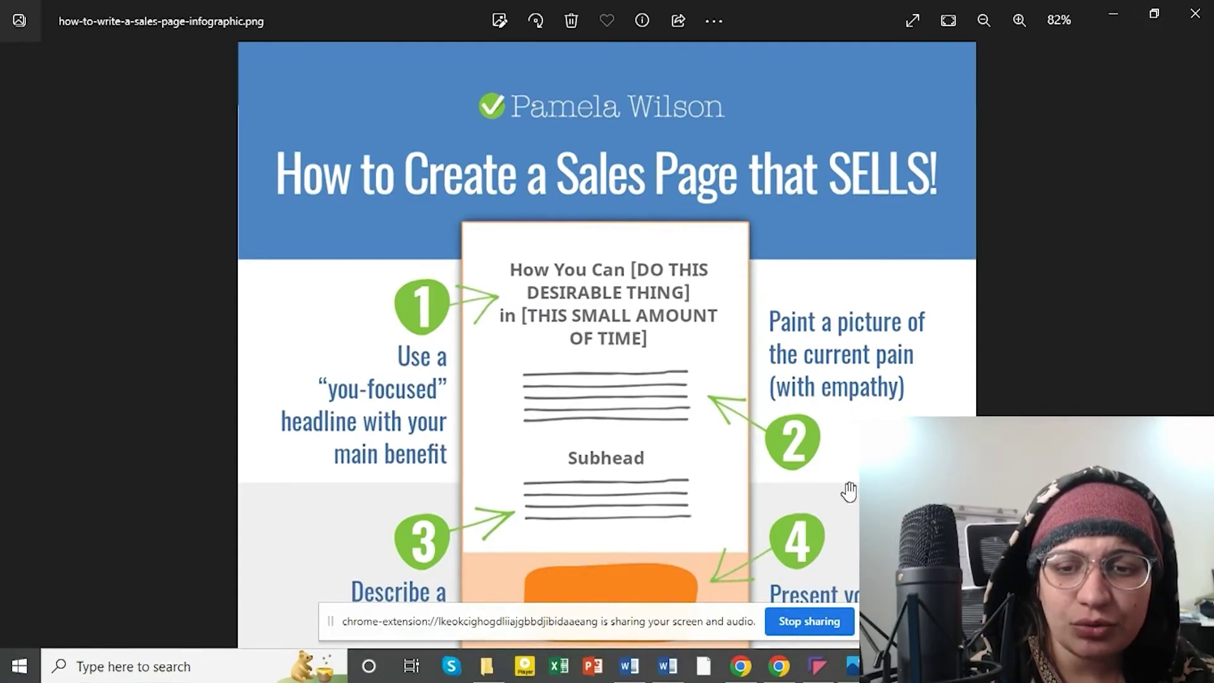
pyautogui.click(854, 665)
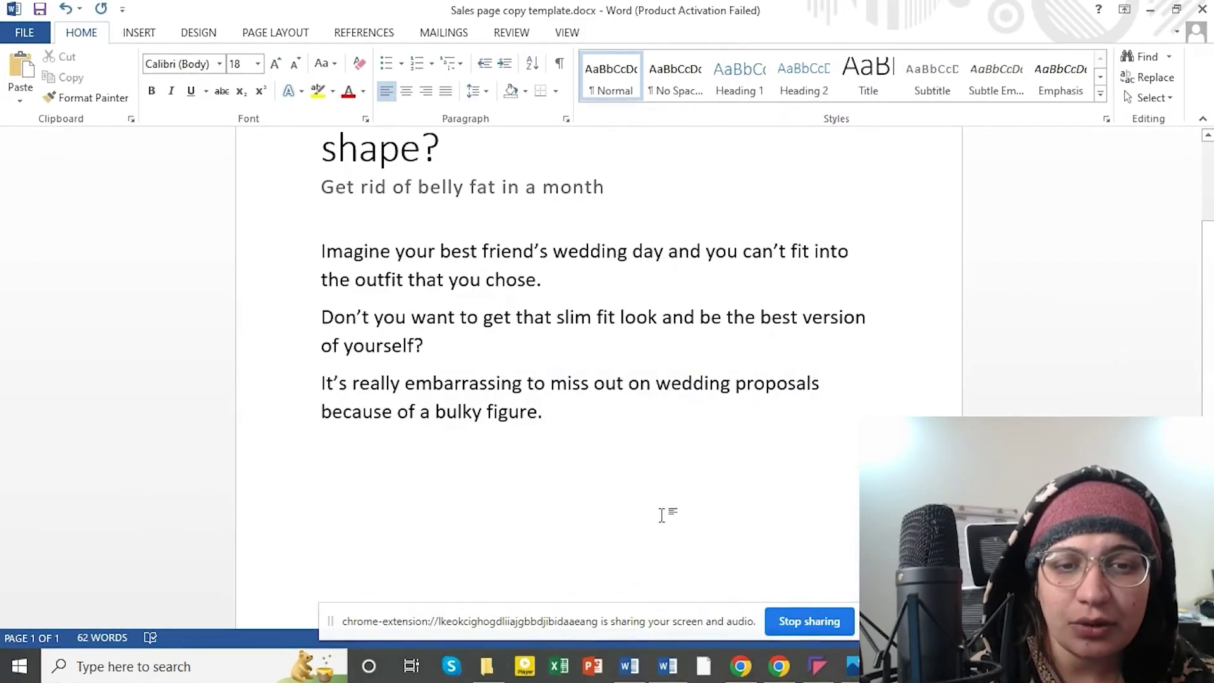
pyautogui.press('Return')
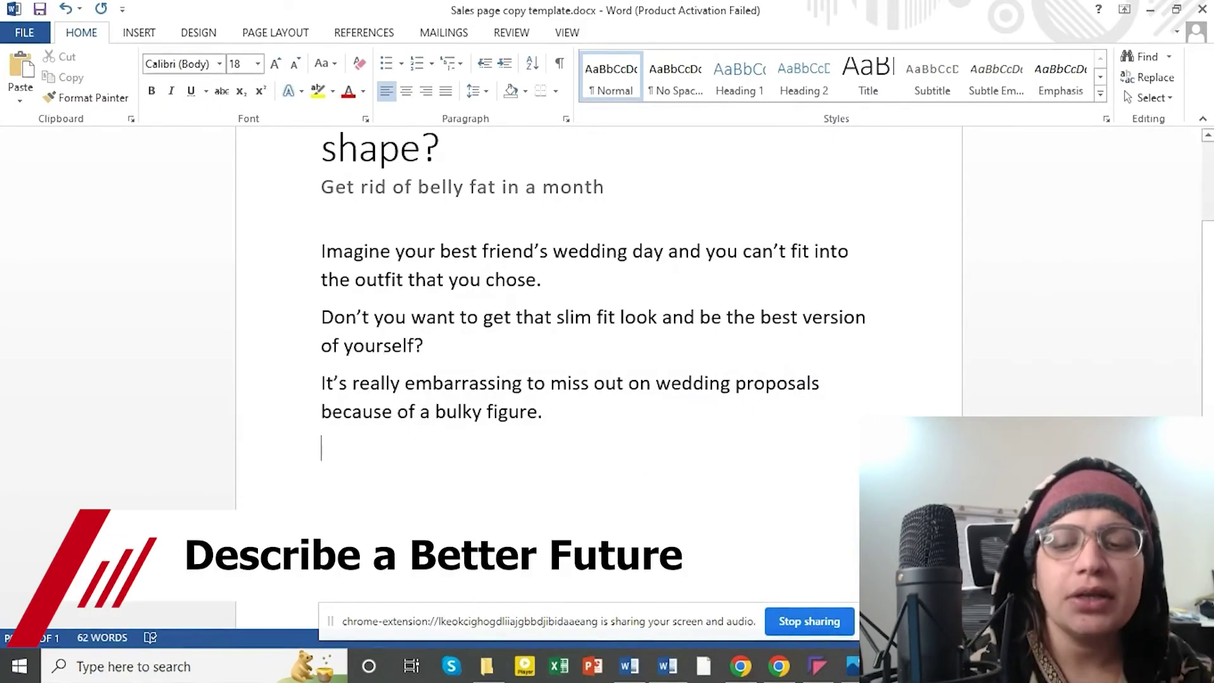
pyautogui.click(851, 664)
pyautogui.moveTo(613, 436); pyautogui.dragTo(607, 325)
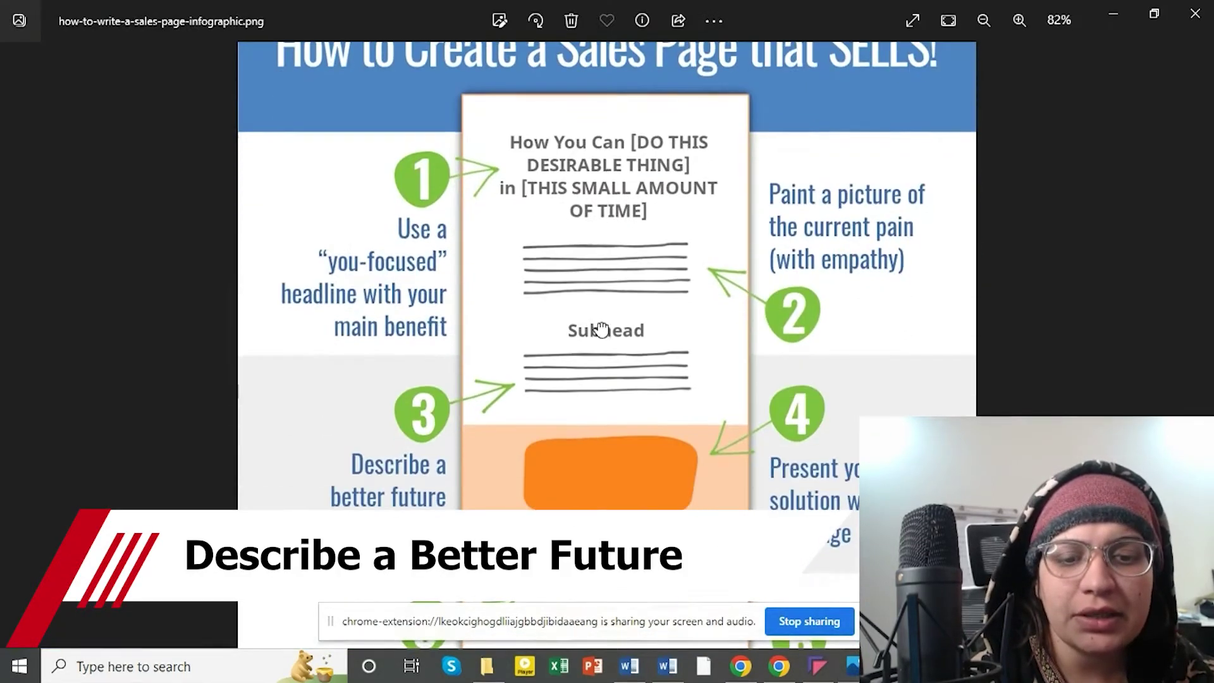
pyautogui.click(852, 666)
pyautogui.press('Return')
pyautogui.press('Return')
pyautogui.write('NOT ANYMORE')
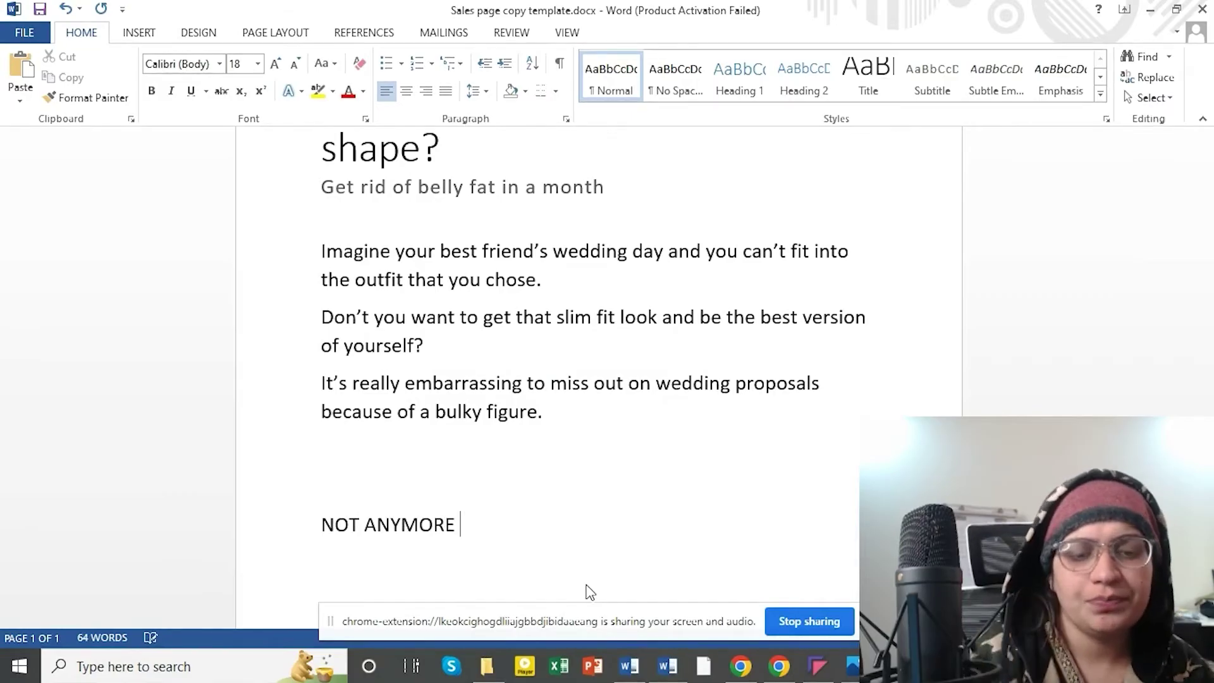
# Step: Make the "NOT ANYMORE" line bold and enlarge it to 22 pt
pyautogui.tripleClick(402, 523)
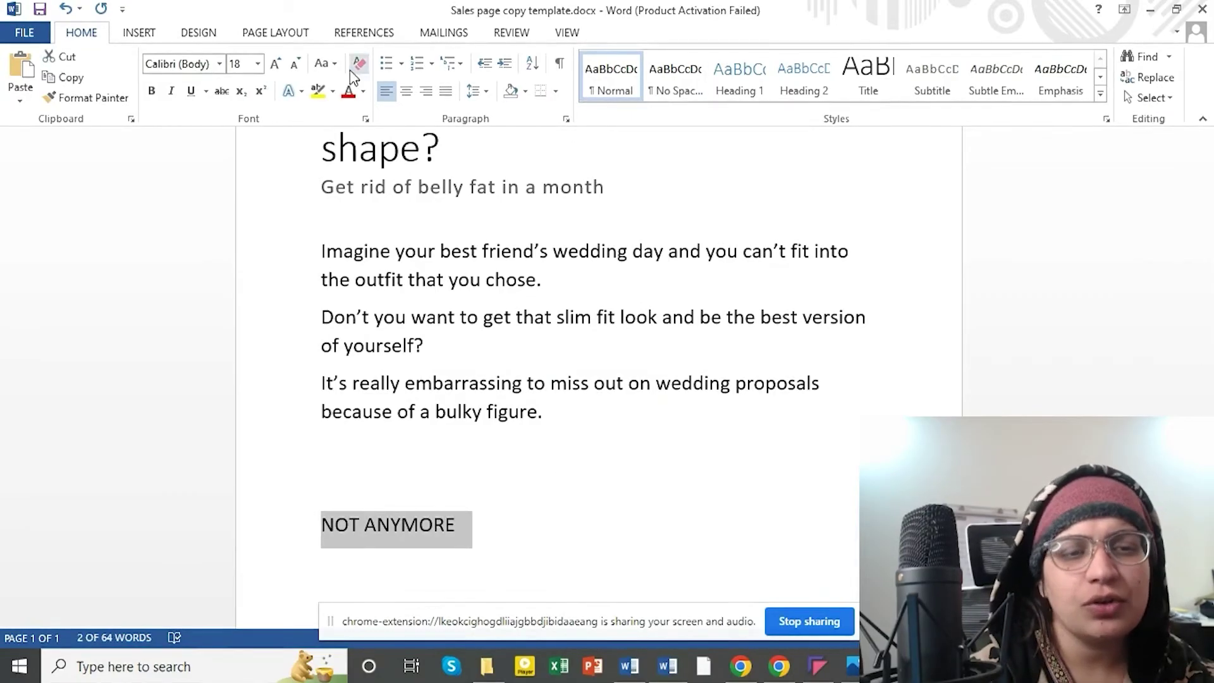
pyautogui.click(152, 91)
pyautogui.hotkey('ctrl', 'shift', '.')
pyautogui.hotkey('ctrl', 'shift', '.')
# Step: Start a non-bold paragraph below "NOT ANYMORE" with "You can get to your ideal physique in"
pyautogui.click(515, 535)
pyautogui.press('Return')
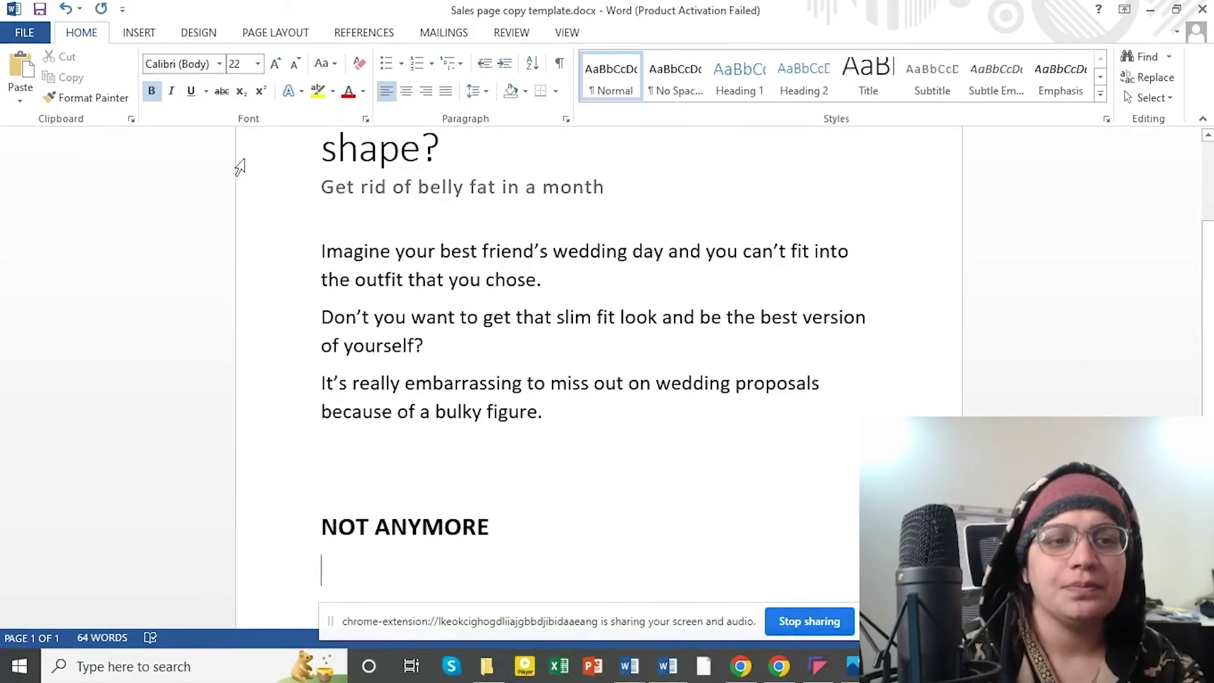
pyautogui.click(152, 91)
pyautogui.write('You can get to y')
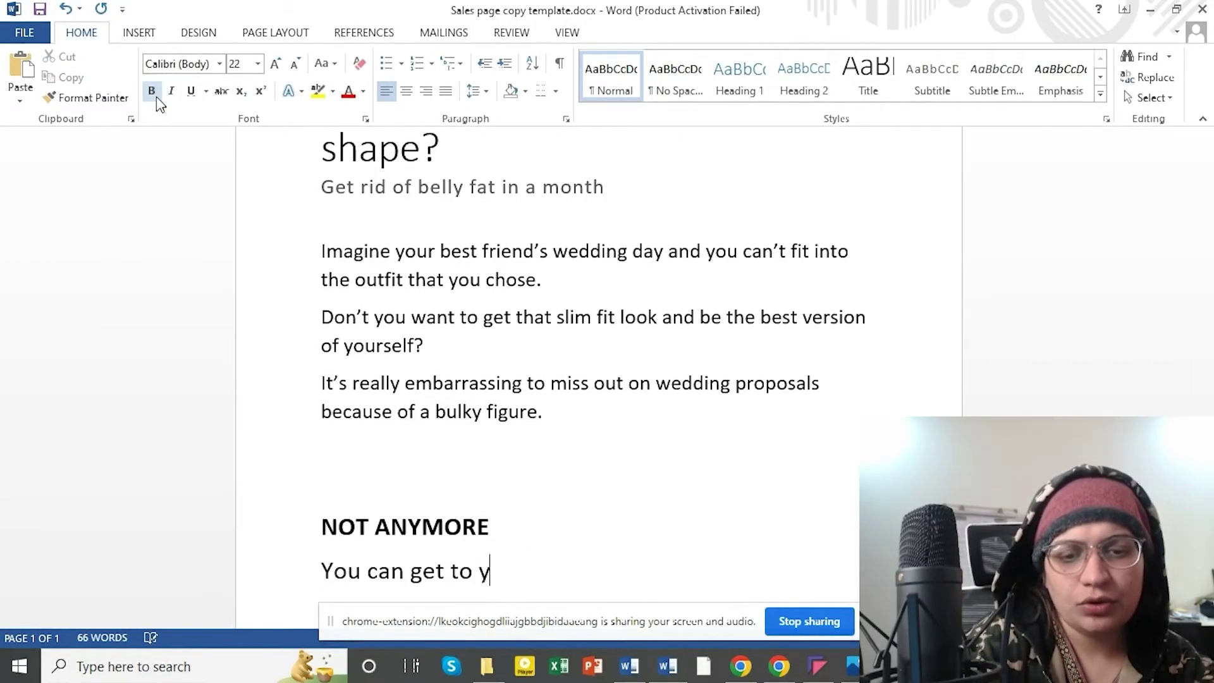
pyautogui.write('our ideal ph')
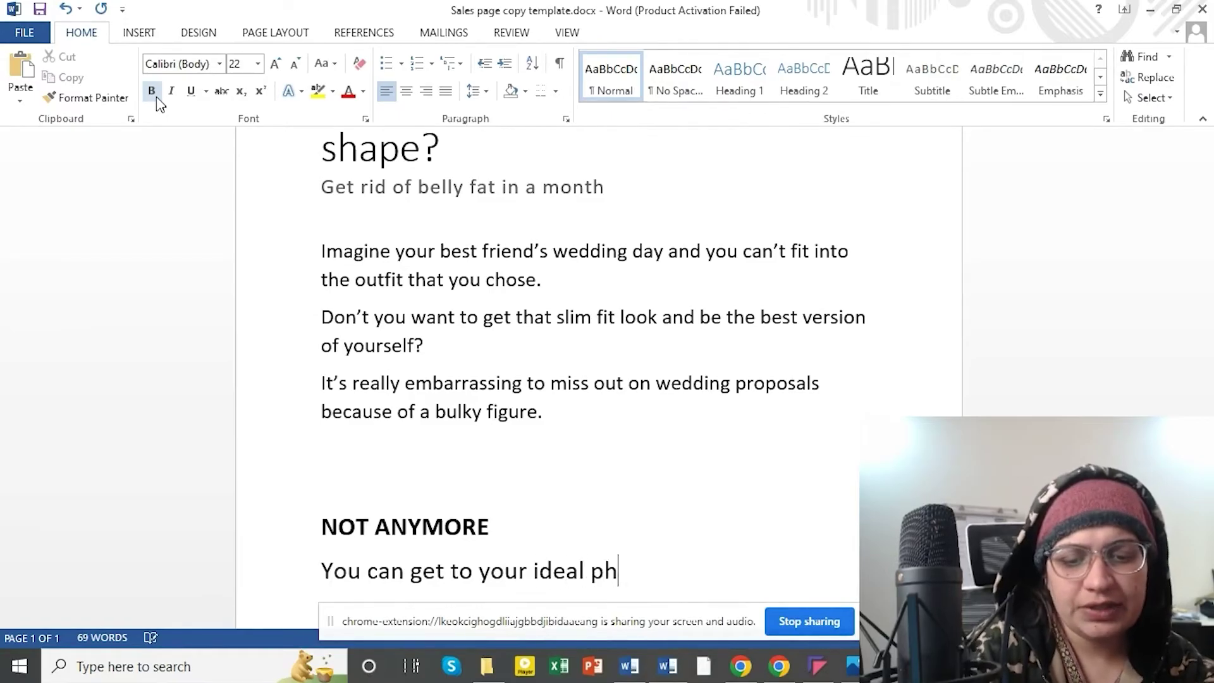
pyautogui.write('ysicque in')
pyautogui.press('BackSpace')
pyautogui.press('BackSpace')
pyautogui.press('BackSpace')
pyautogui.press('BackSpace')
pyautogui.press('BackSpace')
pyautogui.press('BackSpace')
pyautogui.press('BackSpace')
pyautogui.press('BackSpace')
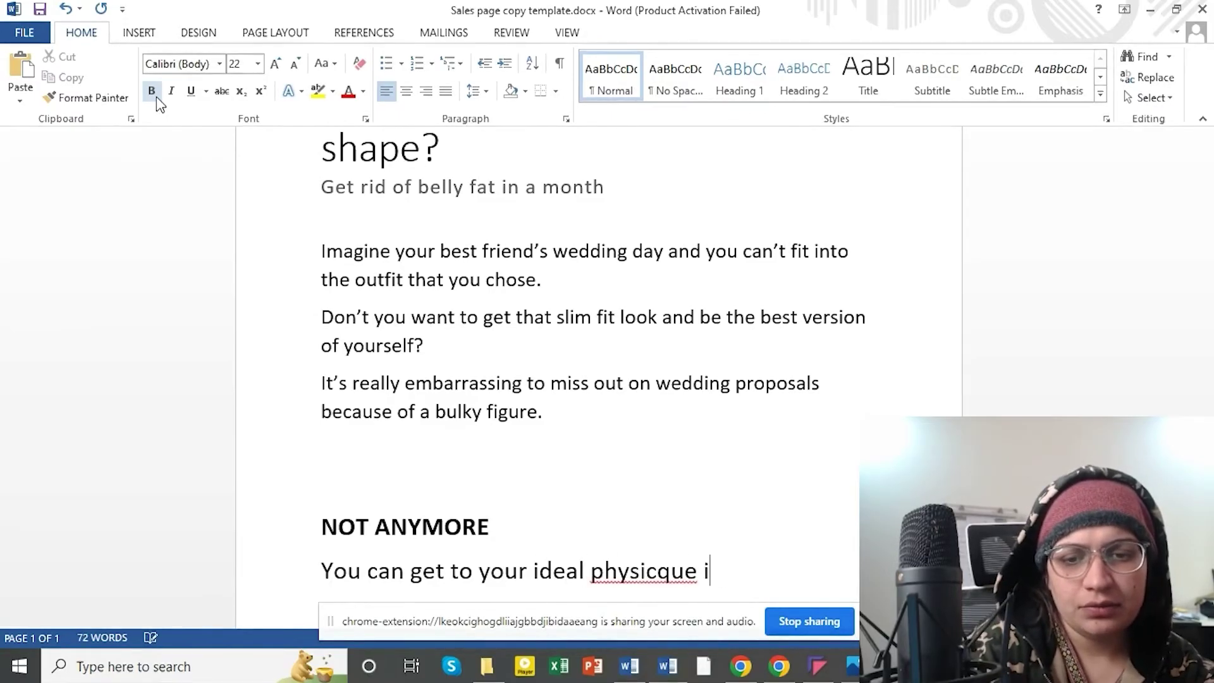
pyautogui.write('isqu')
pyautogui.press('BackSpace')
pyautogui.press('BackSpace')
pyautogui.press('BackSpace')
pyautogui.write('que in ')
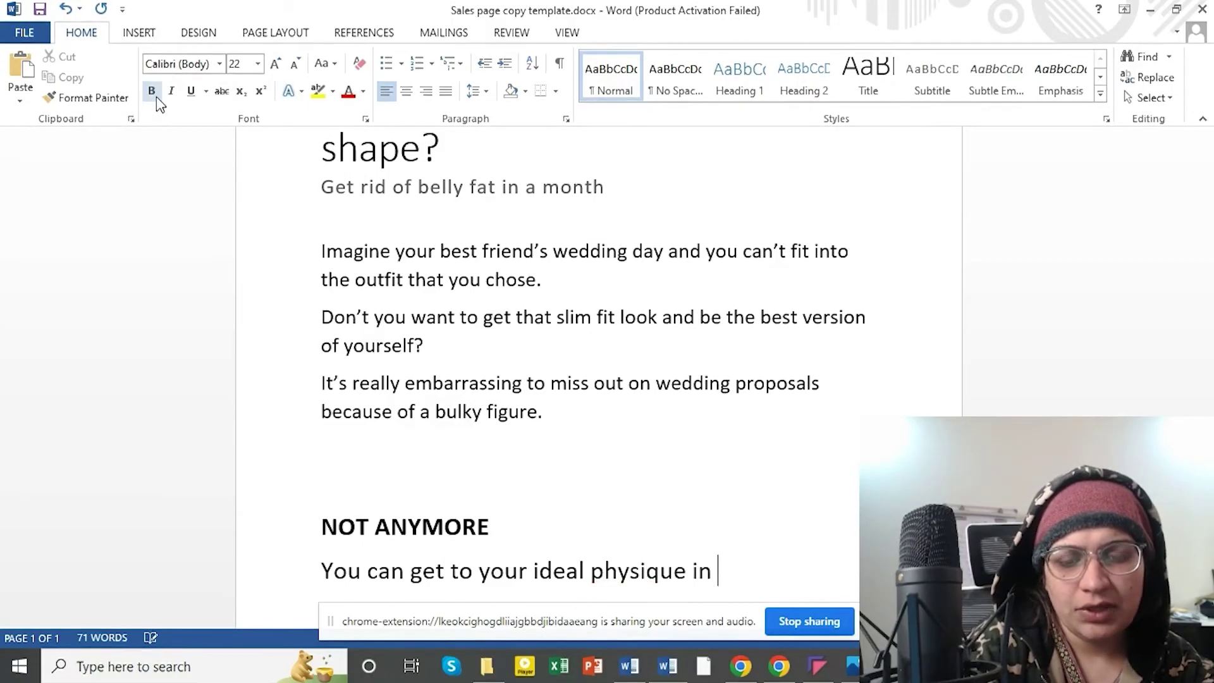
pyautogui.write('just 30 day')
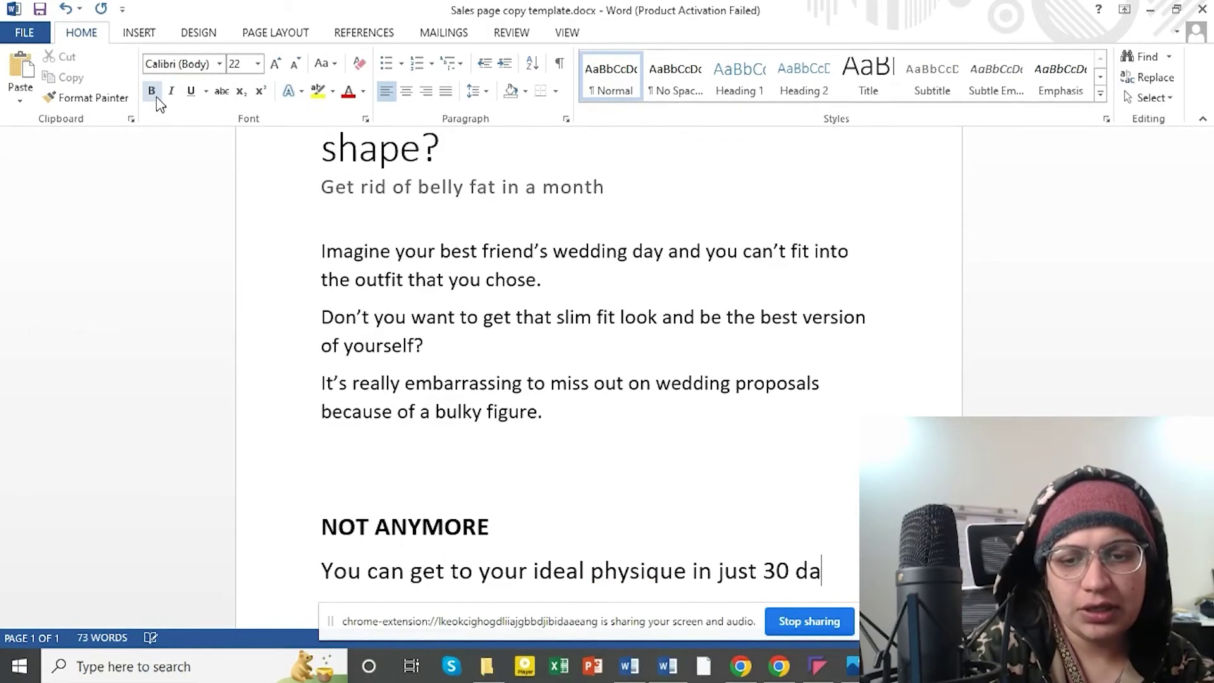
pyautogui.press('BackSpace')
pyautogui.press('BackSpace')
pyautogui.press('BackSpace')
pyautogui.press('BackSpace')
pyautogui.press('BackSpace')
pyautogui.press('BackSpace')
pyautogui.press('BackSpace')
pyautogui.press('BackSpace')
pyautogui.press('BackSpace')
pyautogui.press('BackSpace')
pyautogui.press('BackSpace')
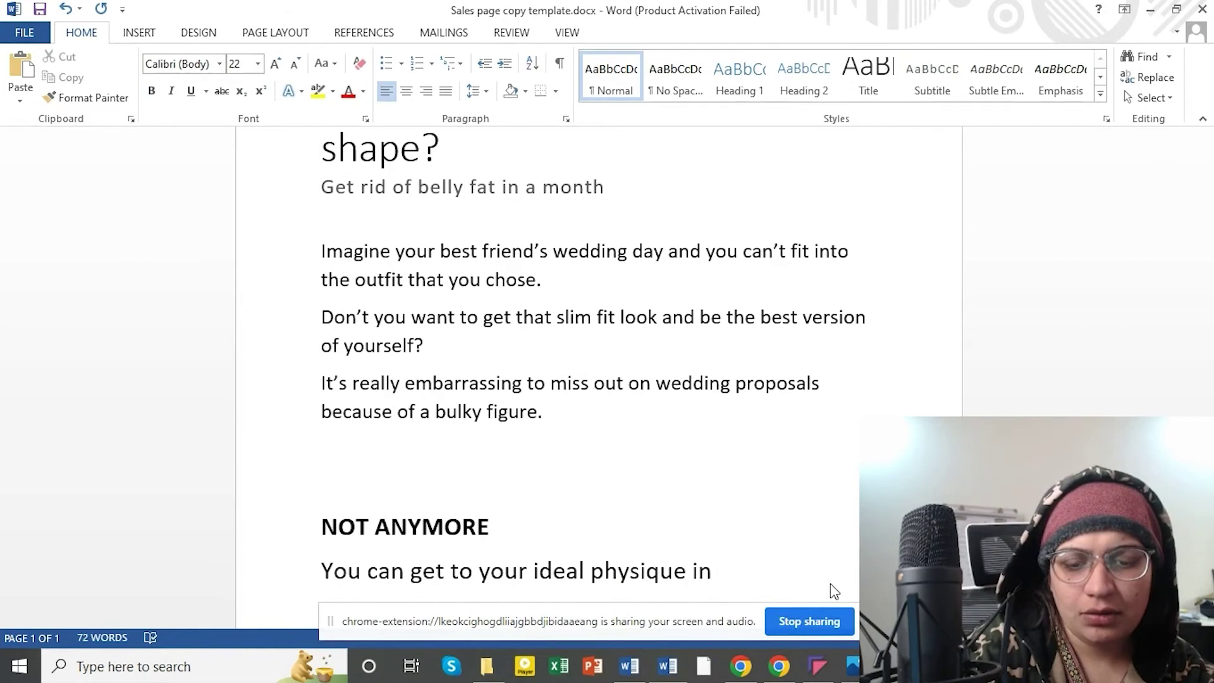
# Step: Continue the paragraph with "a month. You will be the star of the party soon enough. How amazing it"
pyautogui.write('a month. You will b')
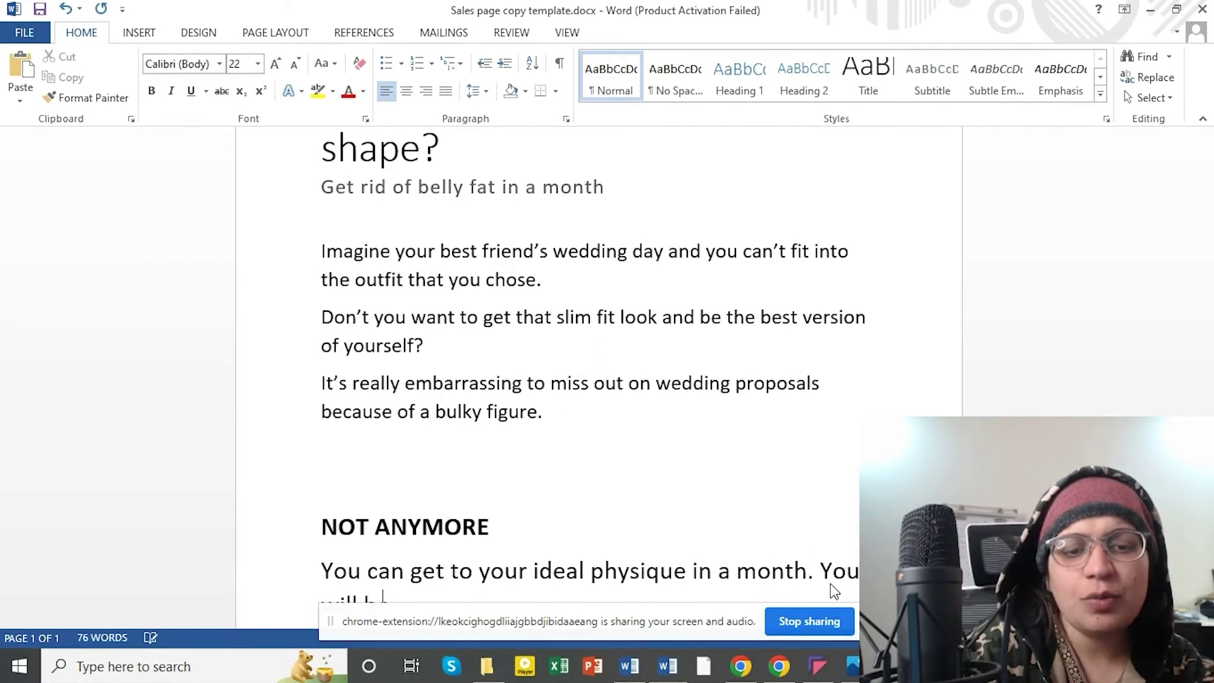
pyautogui.write('e the')
pyautogui.scroll(-3, 570, 425)
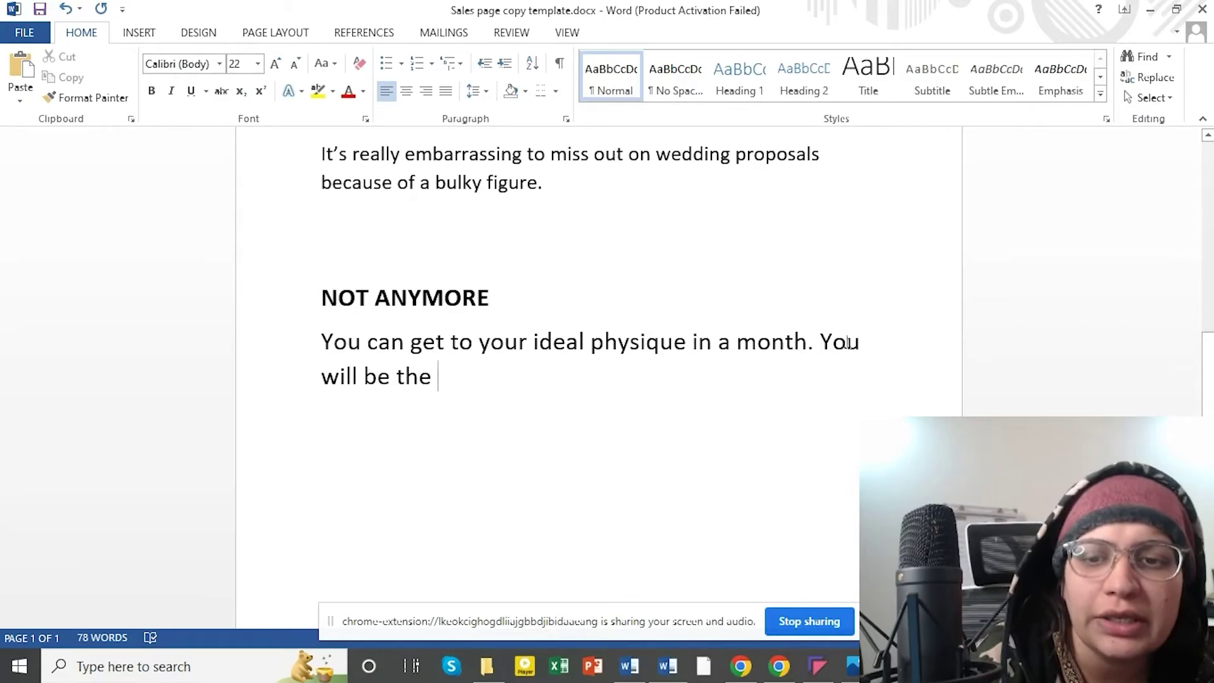
pyautogui.write('start o')
pyautogui.press('BackSpace')
pyautogui.press('BackSpace')
pyautogui.press('BackSpace')
pyautogui.write('of the party soon enou')
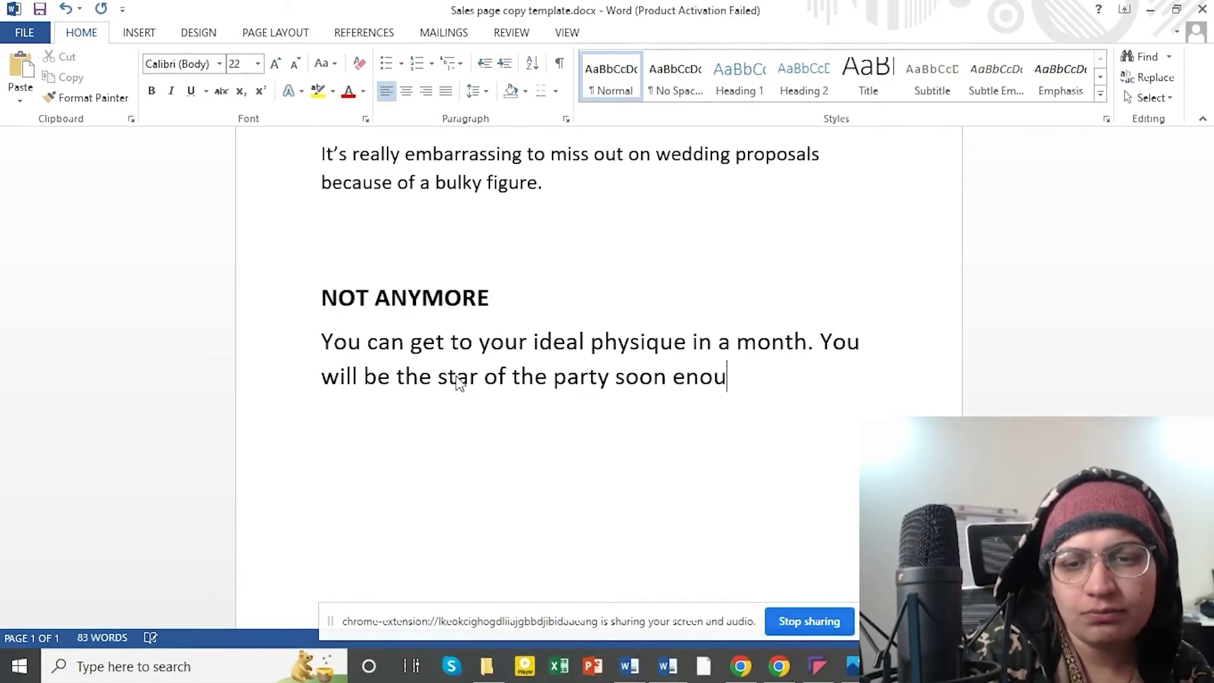
pyautogui.write('gh. How amazing it ')
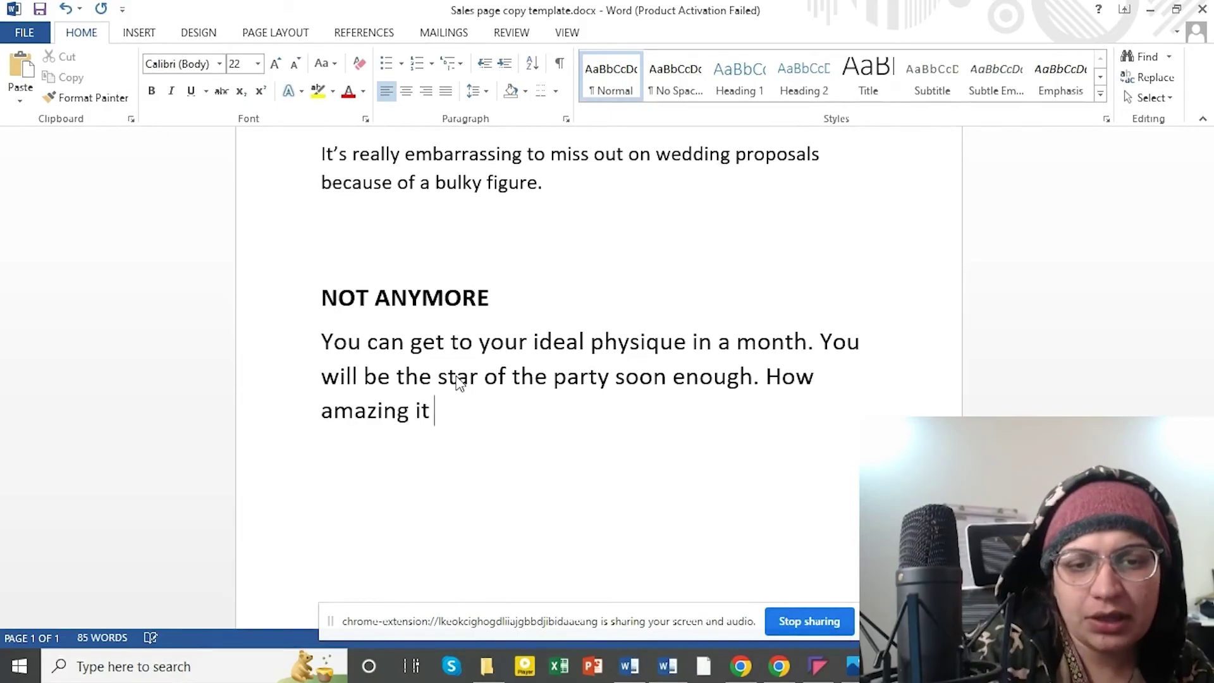
# Step: Continue the "How amazing it" sentence with "is to have all eyes centered on you when you are at a public event"
pyautogui.write('is to have all eyes c')
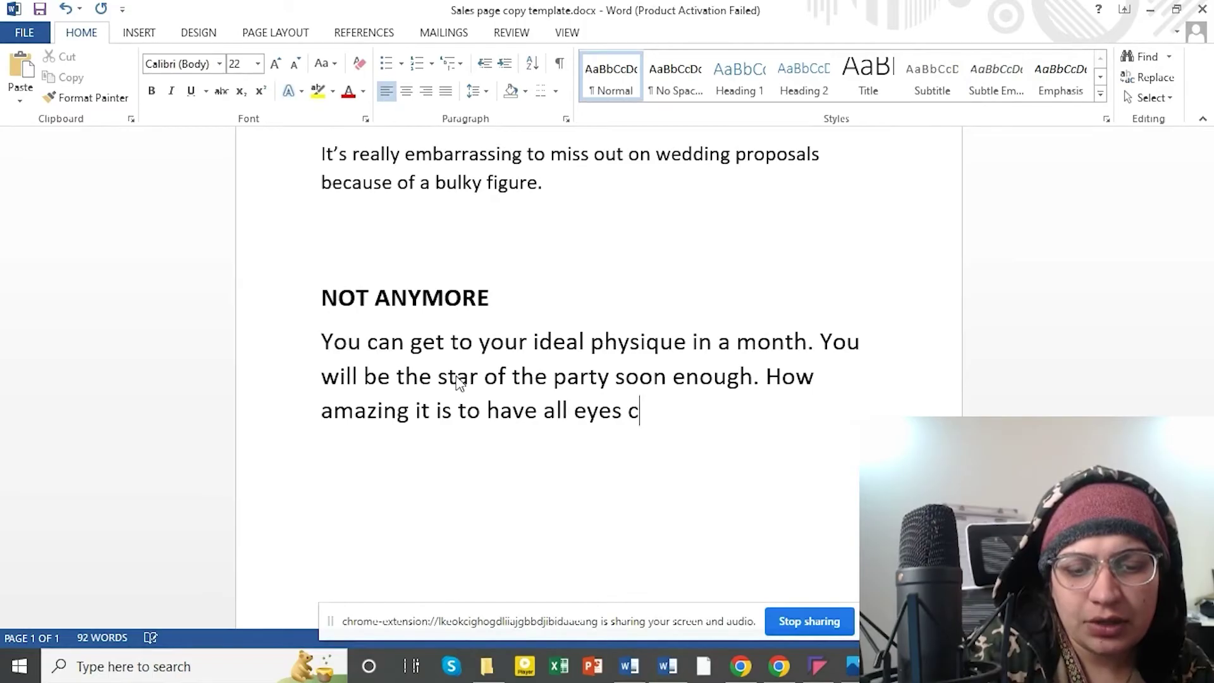
pyautogui.write('entered on you')
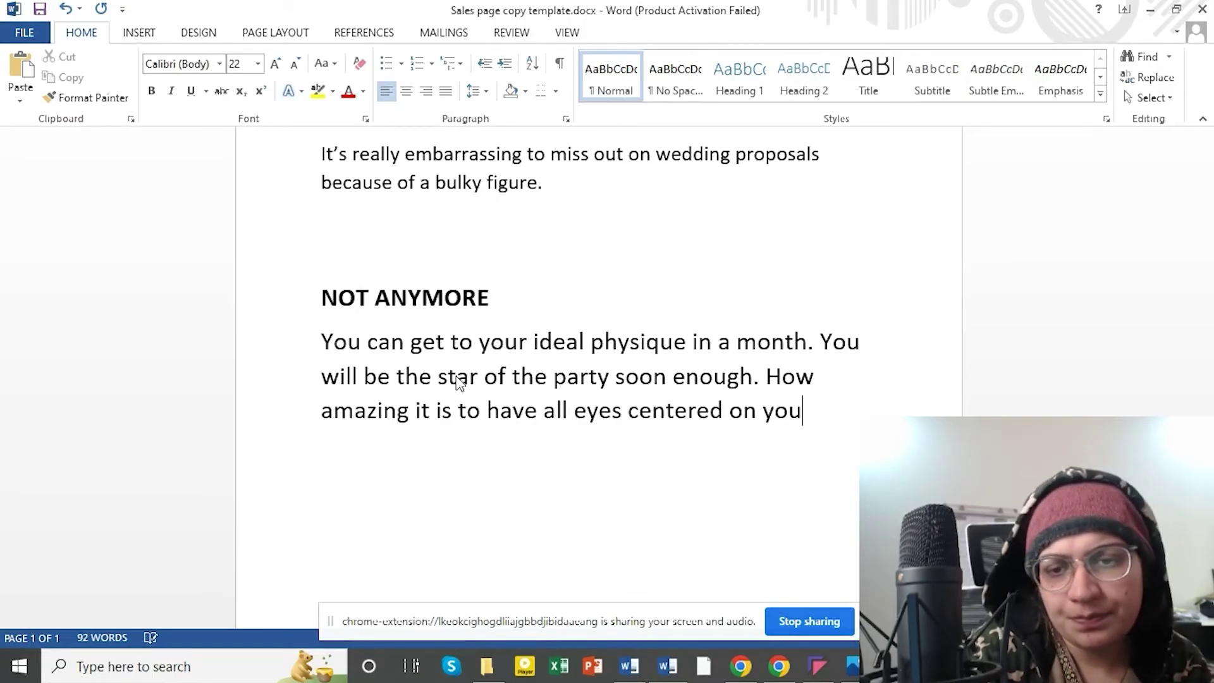
pyautogui.write(' when you are ')
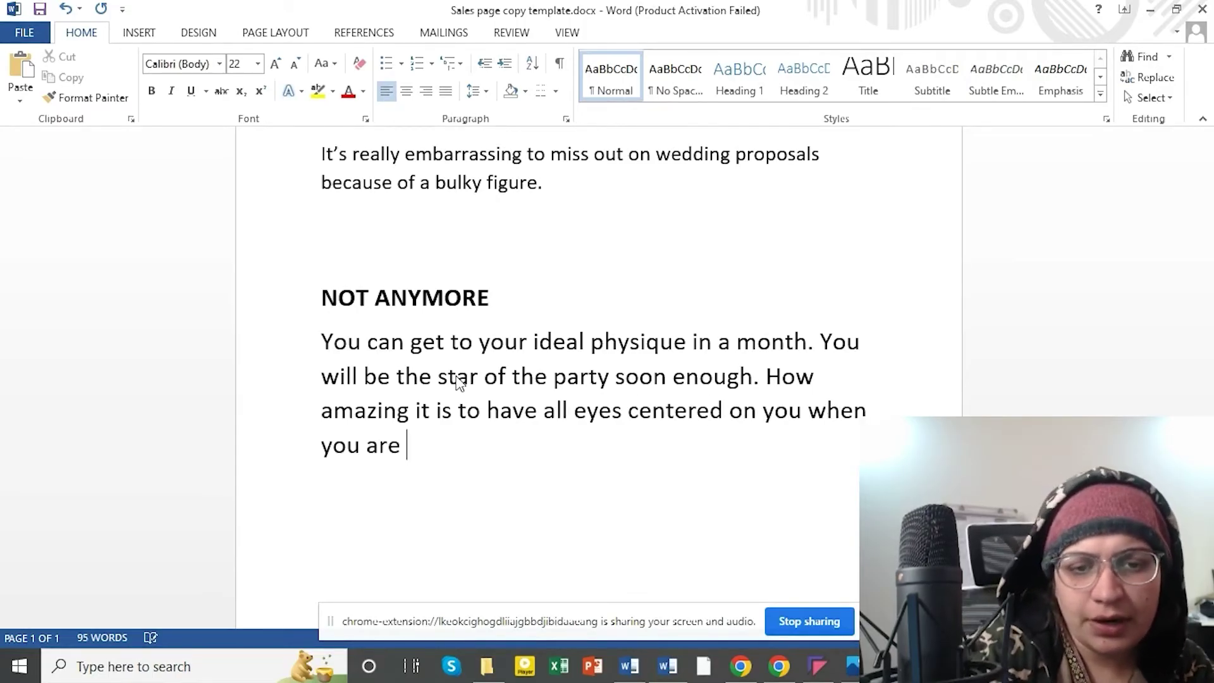
pyautogui.write('at a publi')
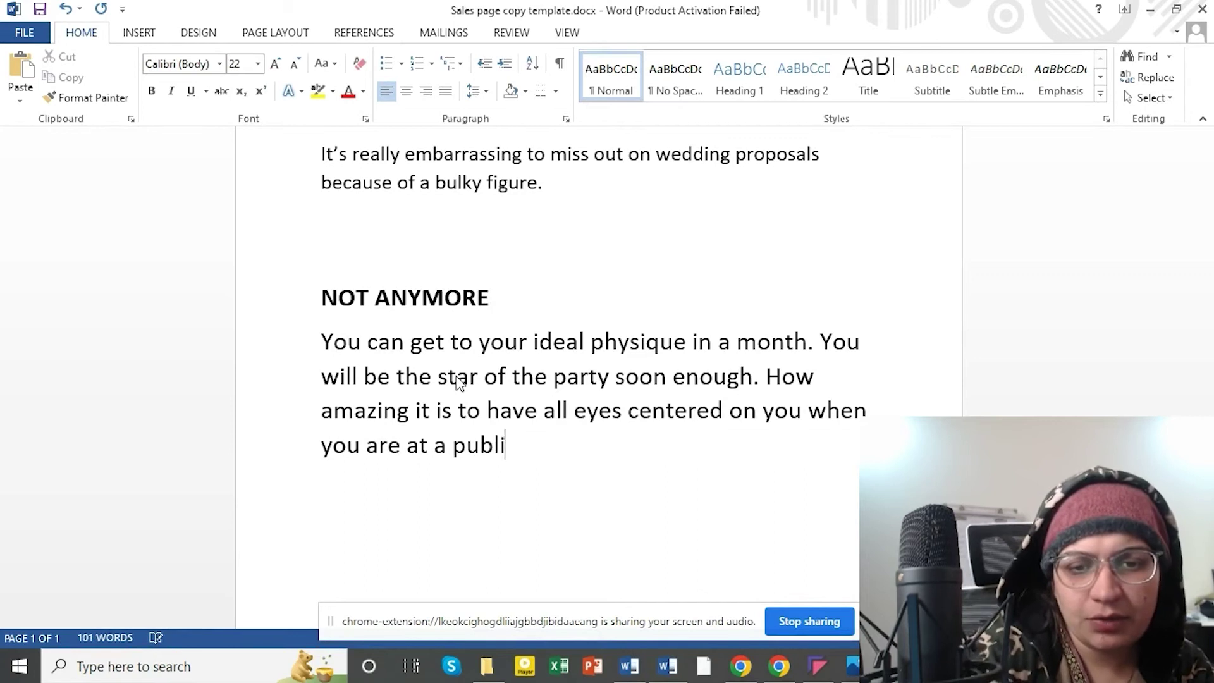
pyautogui.write('c event')
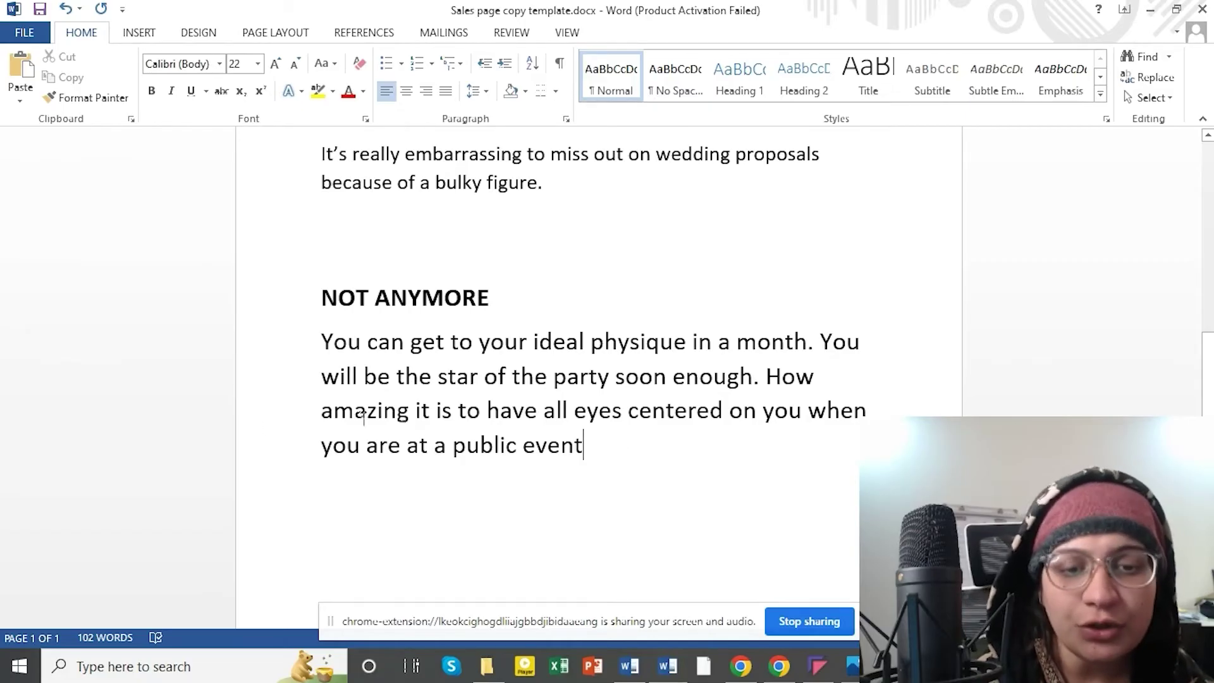
# Step: End the "public event" sentence with a period, and try a follow-up sentence starting "Now you can achieve all" before removing it
pyautogui.write('. Now you can b')
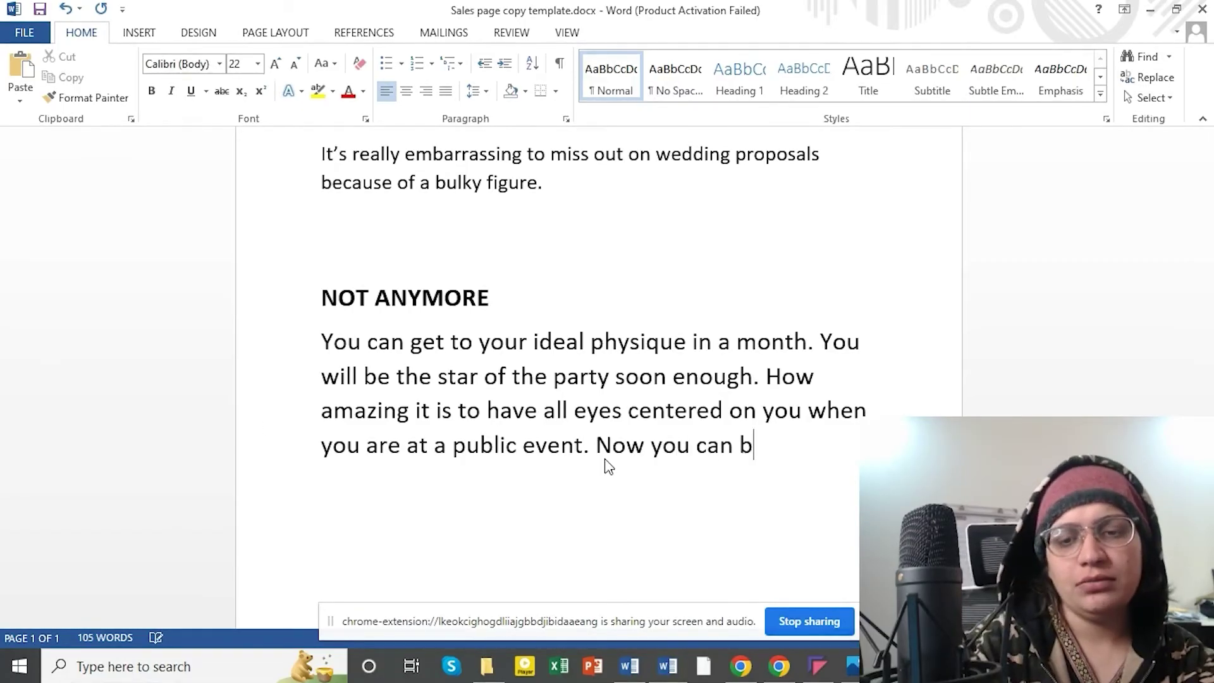
pyautogui.press('BackSpace')
pyautogui.write('a')
pyautogui.write('ieve ')
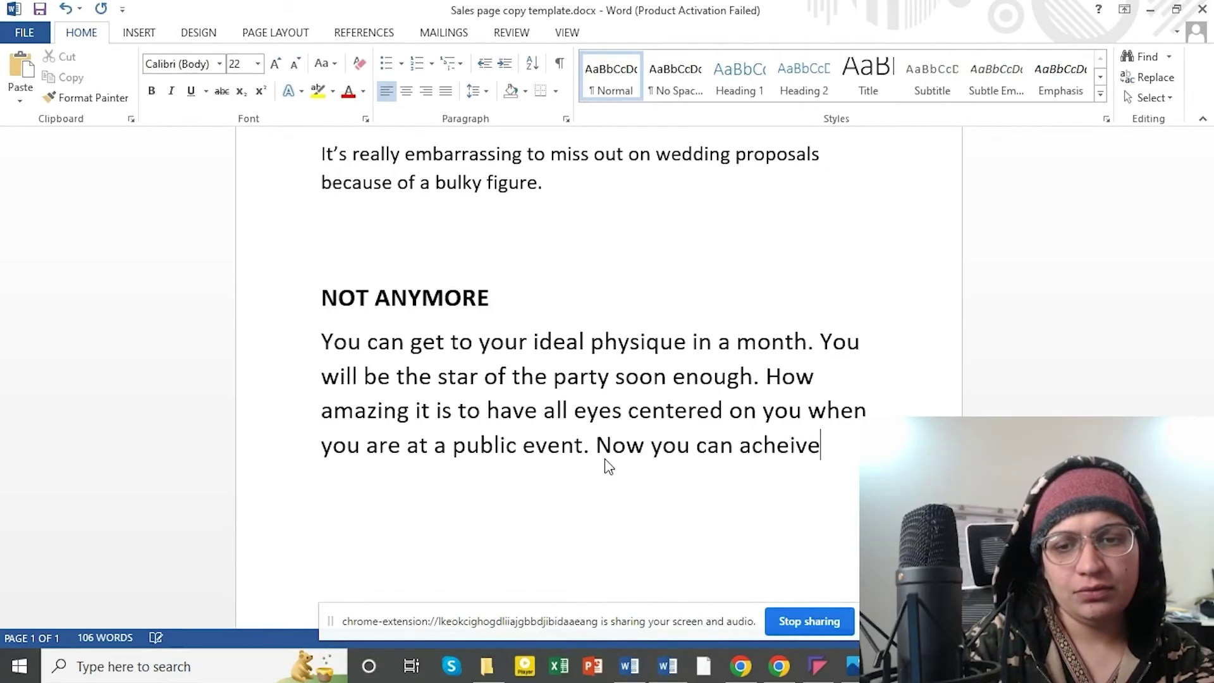
pyautogui.write('all this a')
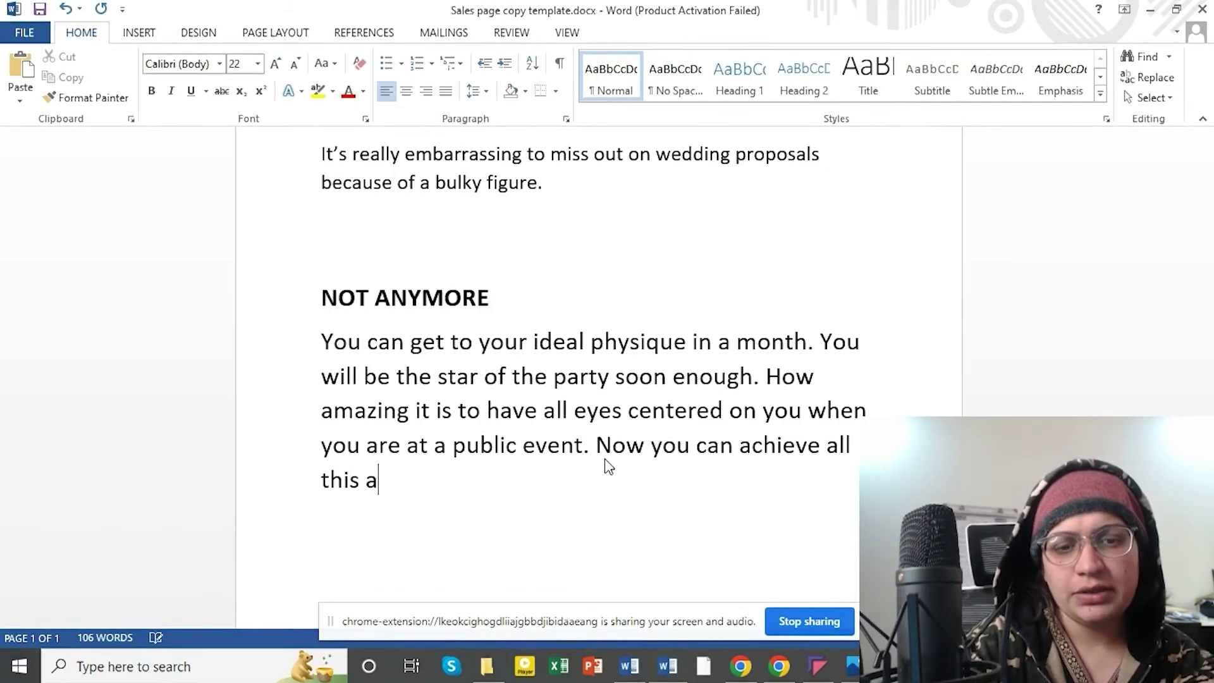
pyautogui.press('BackSpace')
pyautogui.press('BackSpace')
pyautogui.press('BackSpace')
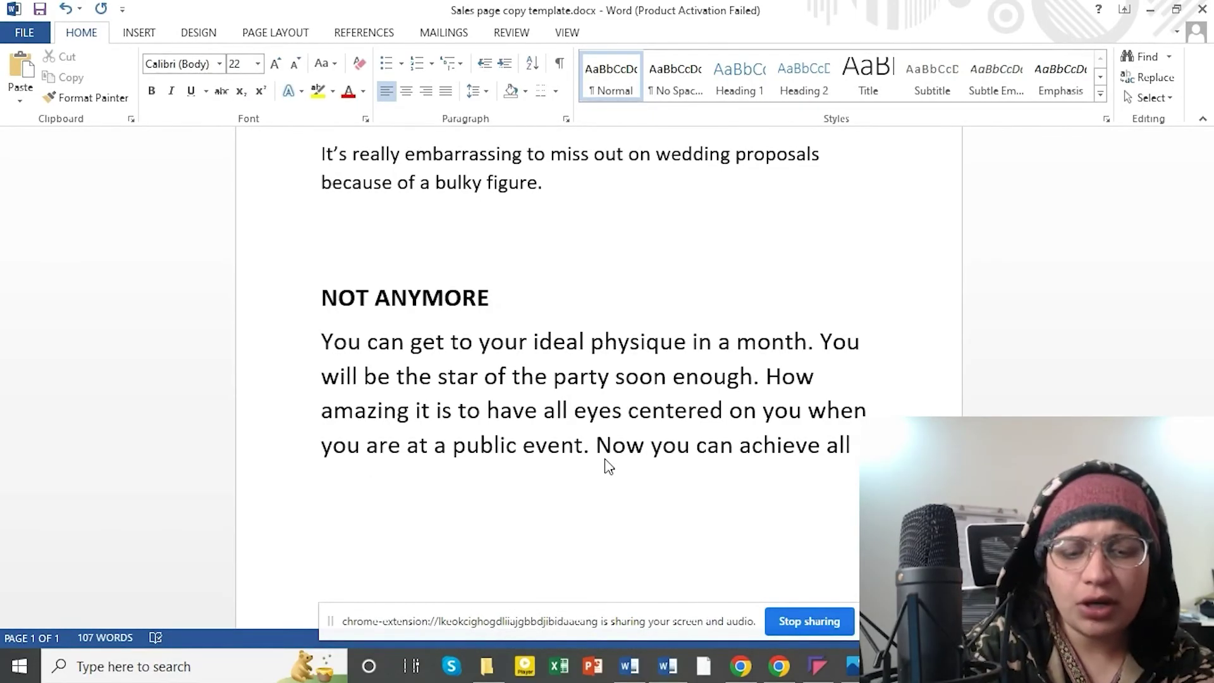
pyautogui.write('the')
pyautogui.press('BackSpace')
pyautogui.press('BackSpace')
pyautogui.press('BackSpace')
pyautogui.press('BackSpace')
pyautogui.press('BackSpace')
pyautogui.press('BackSpace')
pyautogui.press('BackSpace')
pyautogui.press('BackSpace')
pyautogui.press('BackSpace')
pyautogui.press('BackSpace')
pyautogui.press('BackSpace')
pyautogui.press('BackSpace')
pyautogui.press('BackSpace')
pyautogui.press('BackSpace')
pyautogui.press('BackSpace')
pyautogui.press('BackSpace')
pyautogui.press('BackSpace')
pyautogui.press('BackSpace')
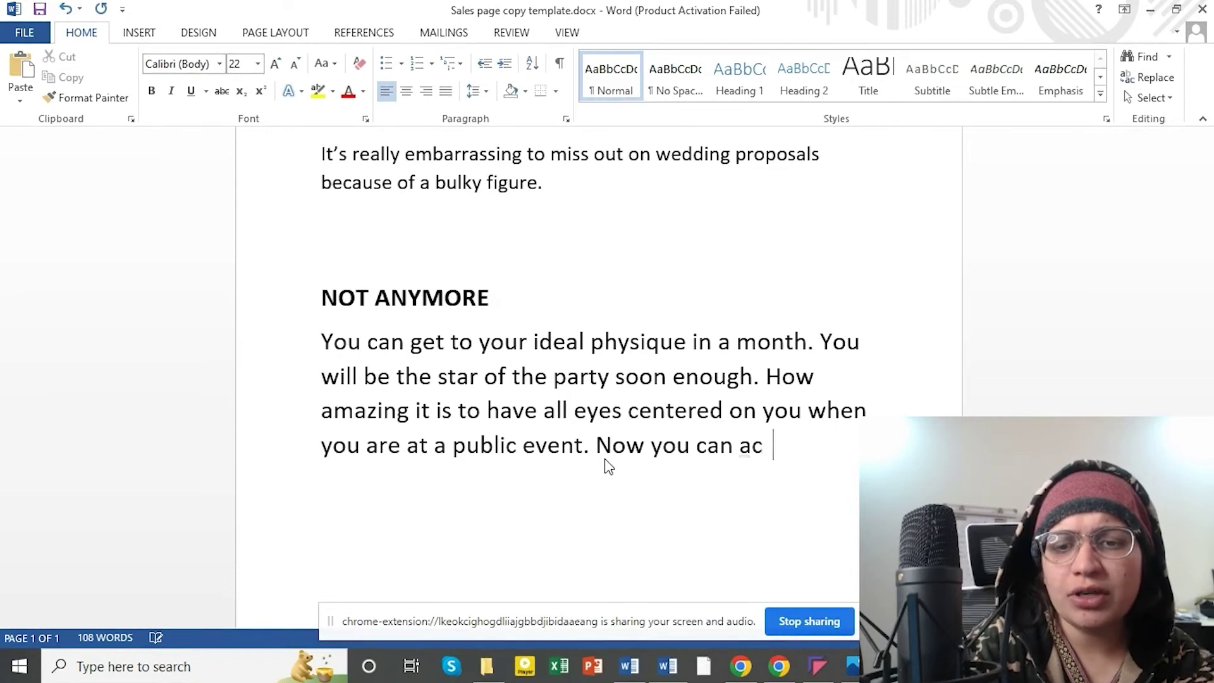
pyautogui.write('a')
pyautogui.press('BackSpace')
pyautogui.press('BackSpace')
pyautogui.press('BackSpace')
pyautogui.press('BackSpace')
pyautogui.press('BackSpace')
pyautogui.press('BackSpace')
pyautogui.press('BackSpace')
pyautogui.press('BackSpace')
pyautogui.press('BackSpace')
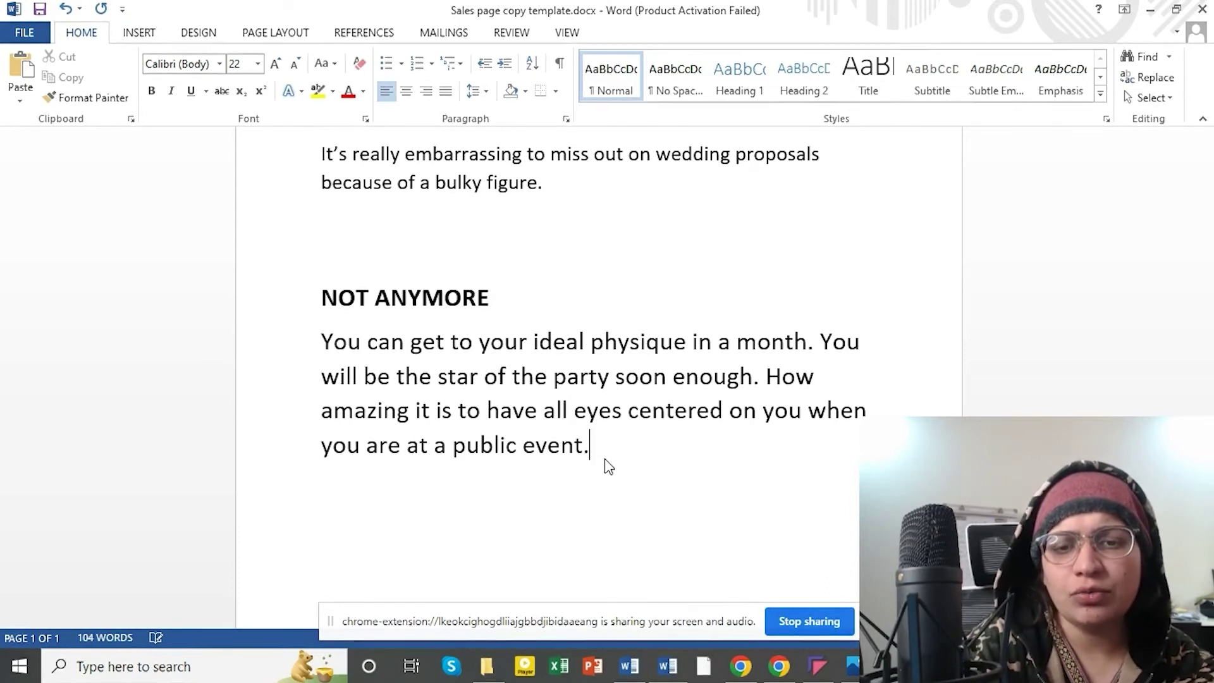
# Step: Start a new sentence after "public event." with "Attract all the attention you want", dropping the trial wording "by focusing on"
pyautogui.write('Attract')
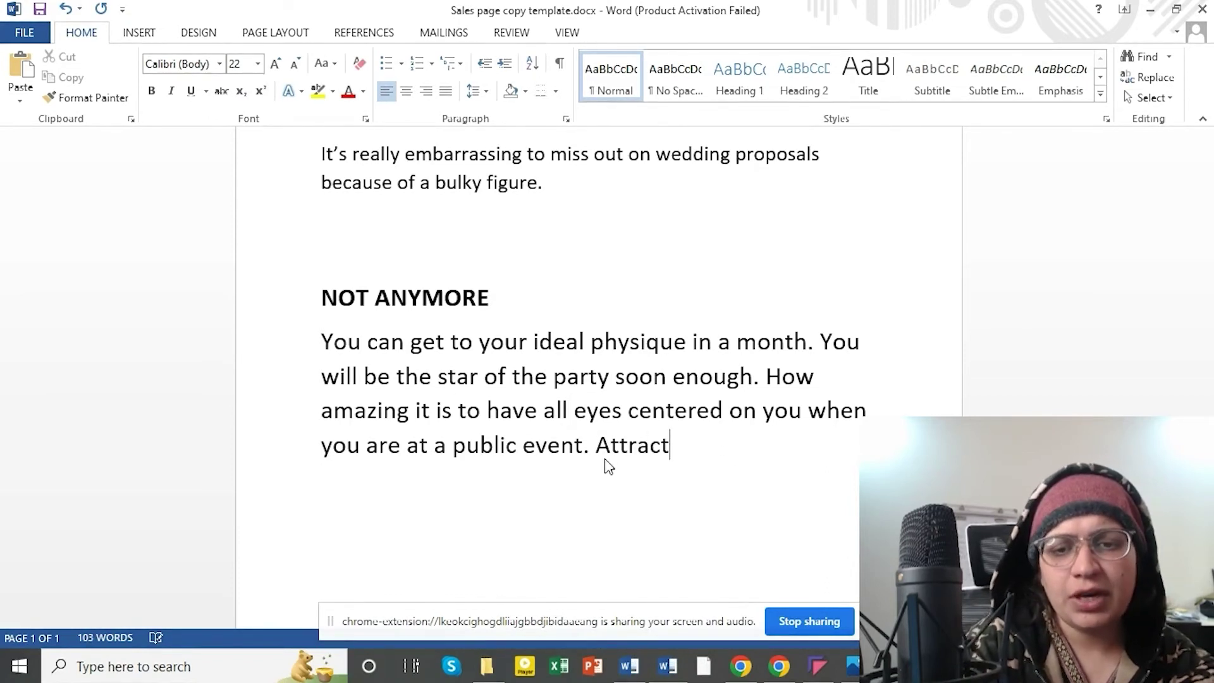
pyautogui.write(' all the attentio')
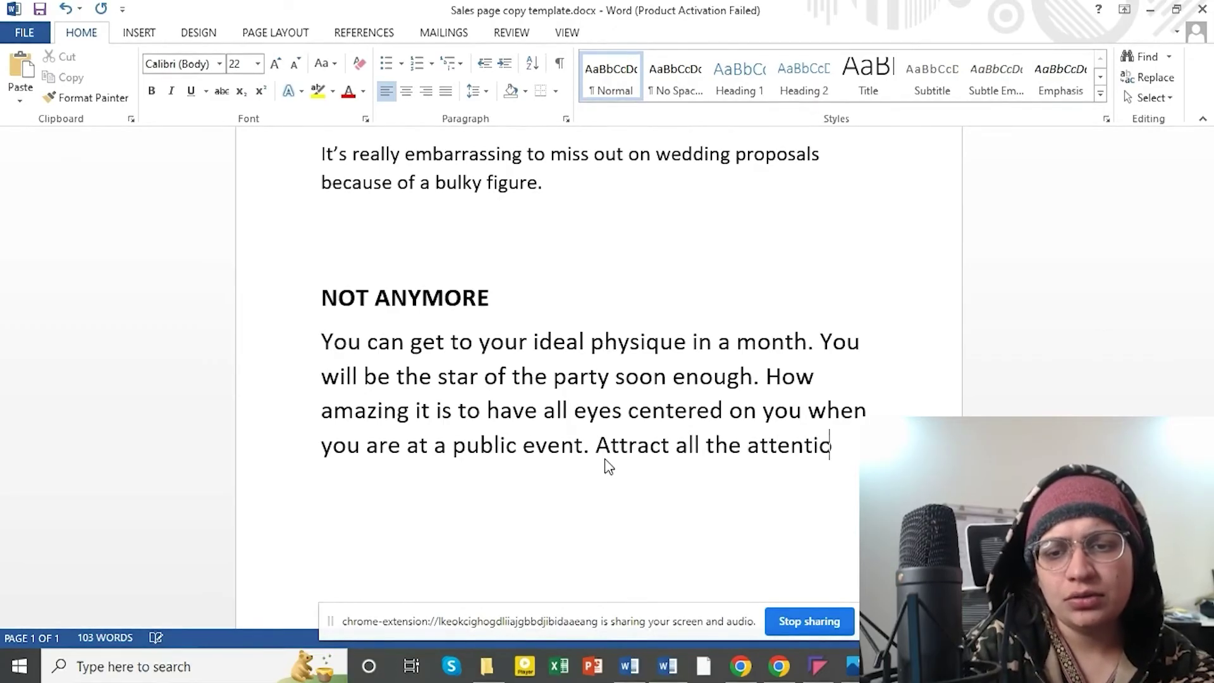
pyautogui.write('n you want by focusing on')
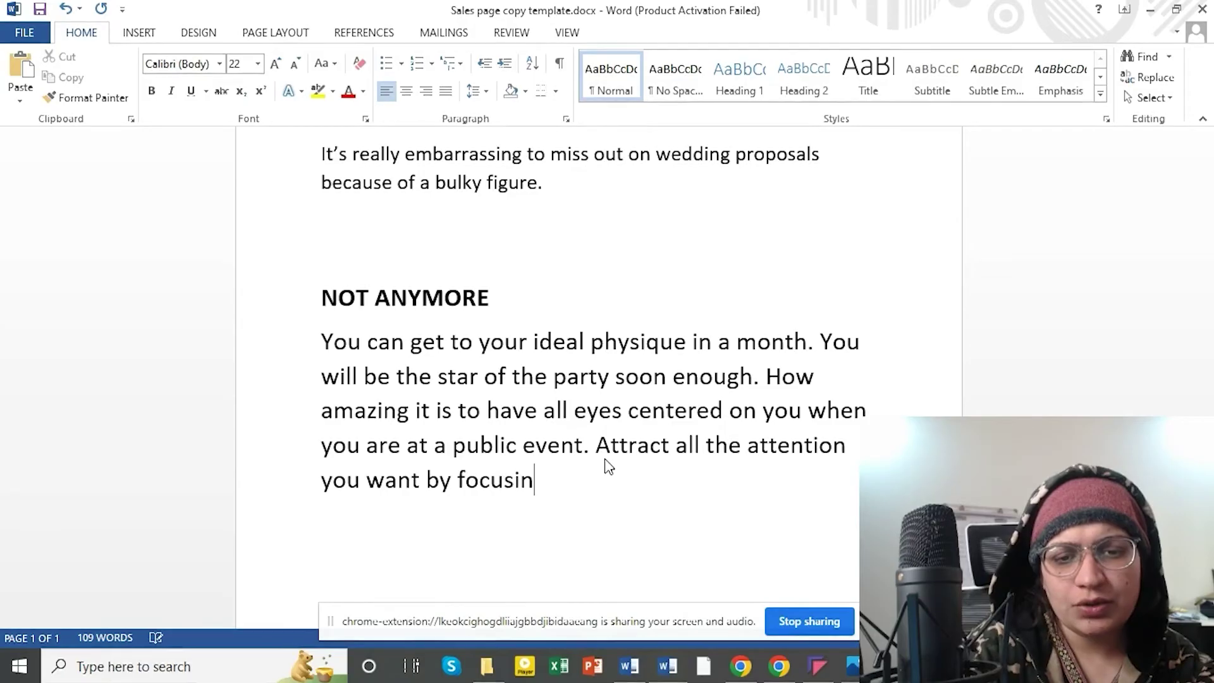
pyautogui.press('BackSpace')
pyautogui.press('BackSpace')
pyautogui.press('BackSpace')
pyautogui.press('BackSpace')
pyautogui.press('BackSpace')
pyautogui.press('BackSpace')
pyautogui.press('BackSpace')
pyautogui.press('BackSpace')
pyautogui.press('BackSpace')
pyautogui.press('BackSpace')
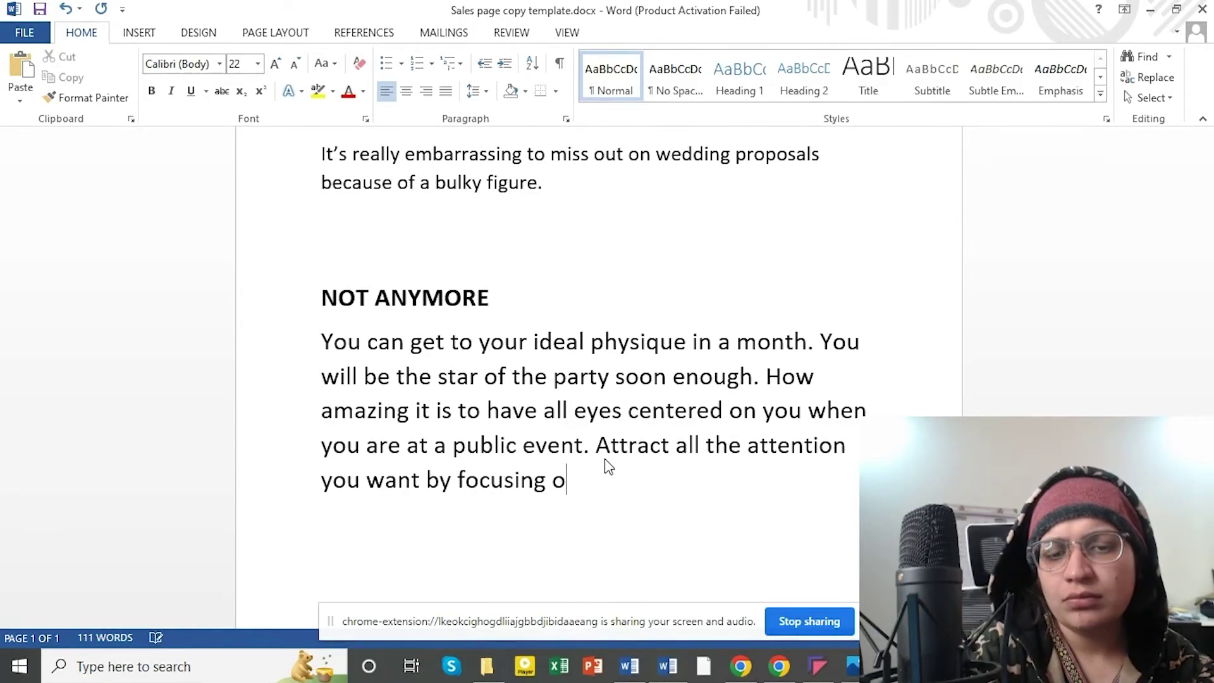
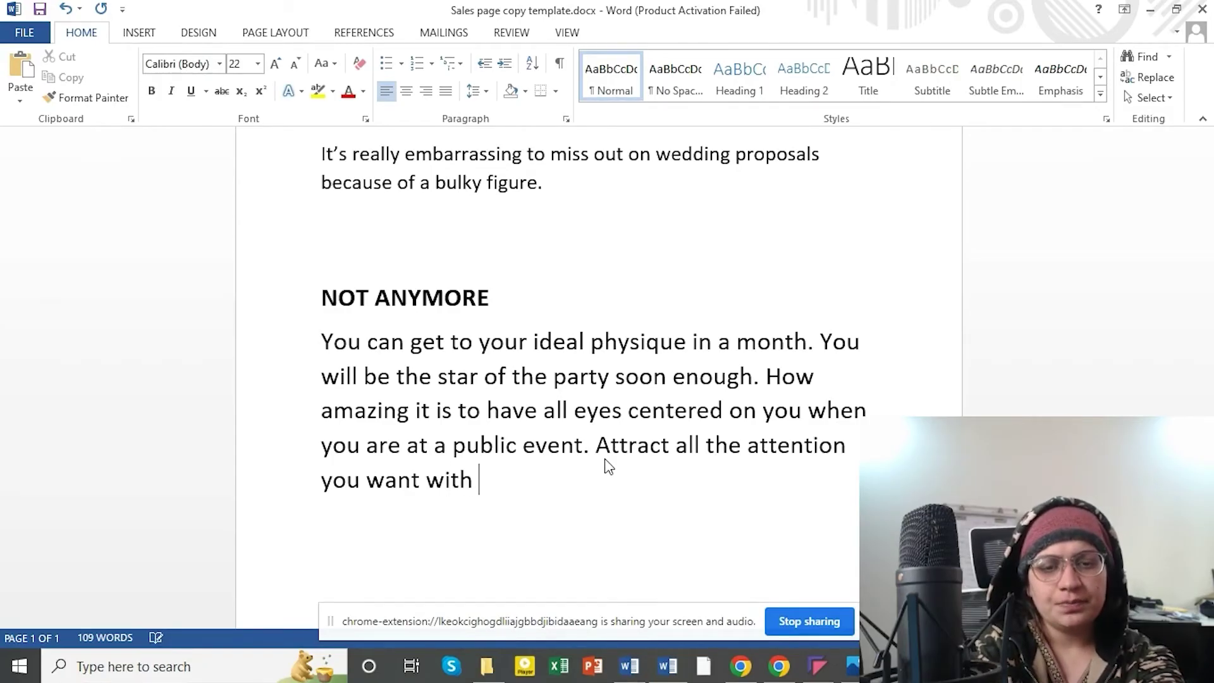
# Step: Complete the "Attract all the attention you want" sentence with "with our tried and tested weight loss formula."
pyautogui.write('our tried and tested ')
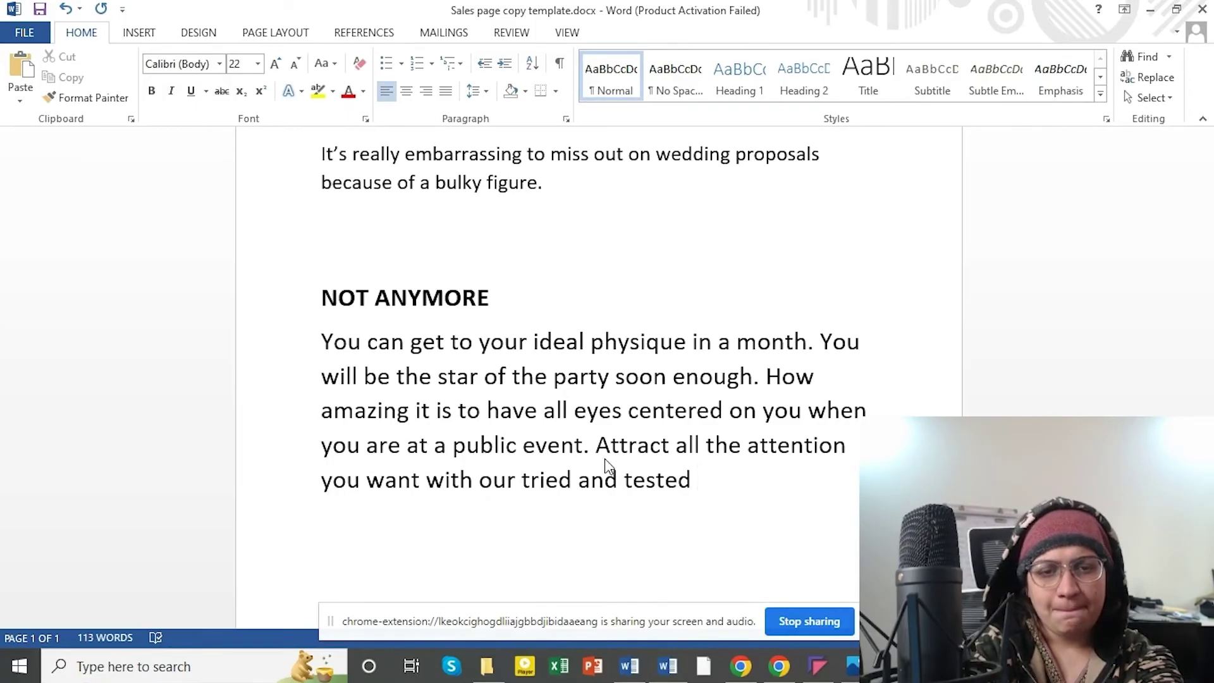
pyautogui.write('wei')
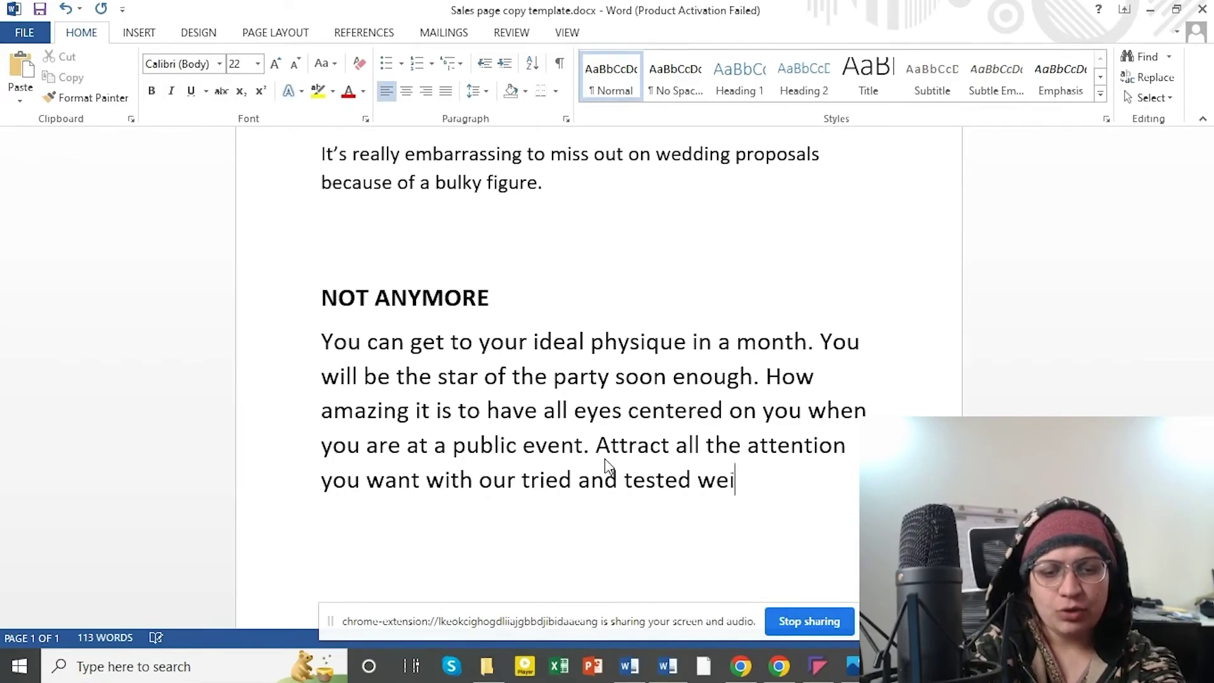
pyautogui.write('ght loss fo')
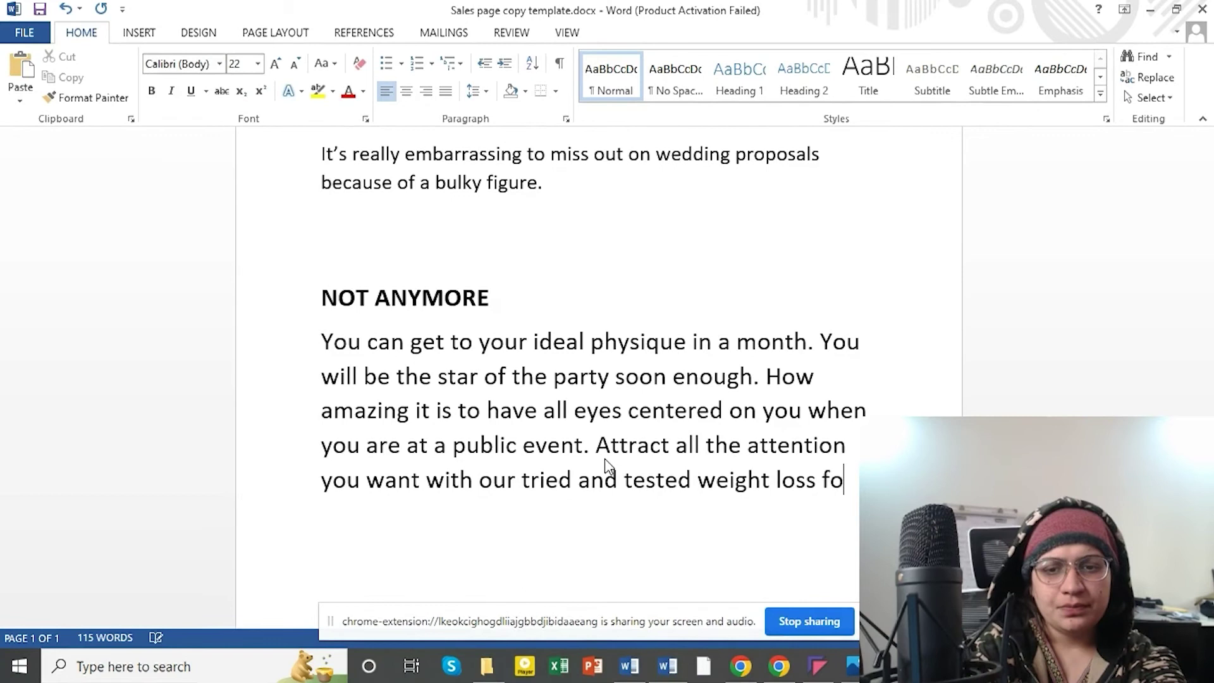
pyautogui.write('rmula.')
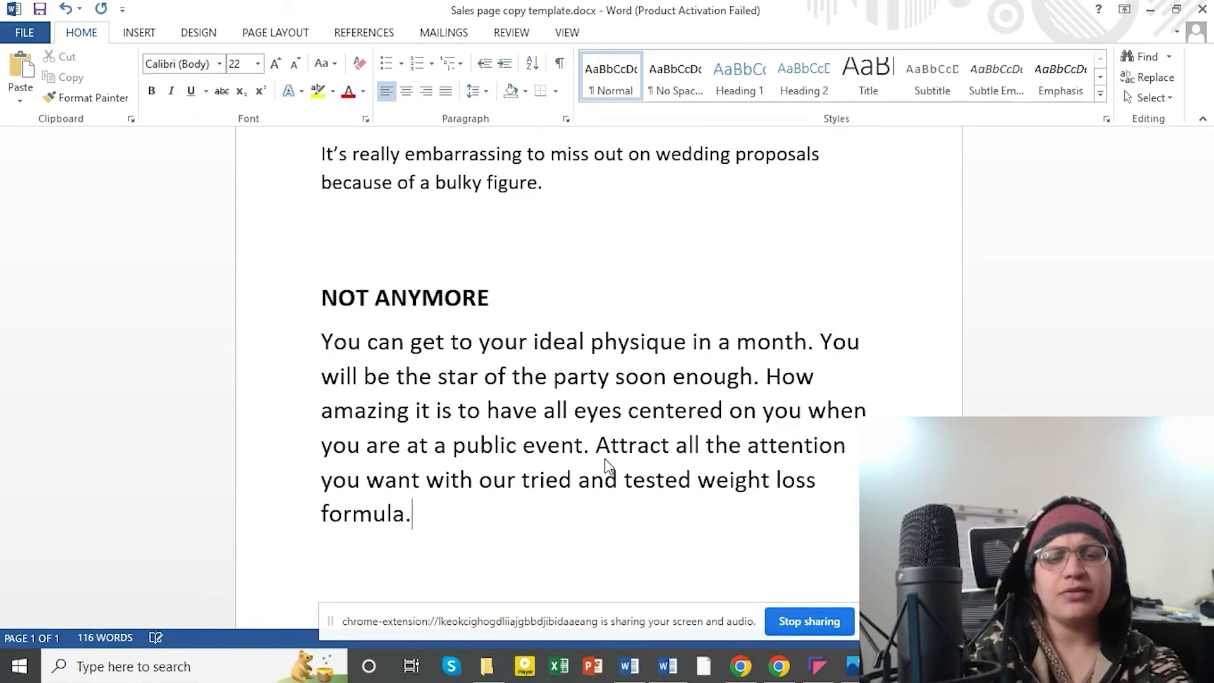
# Step: Review the copy from the "Want to get to your ideal body shape?" headline down through the "NOT ANYMORE" paragraph
pyautogui.press('Up')
pyautogui.press('Up')
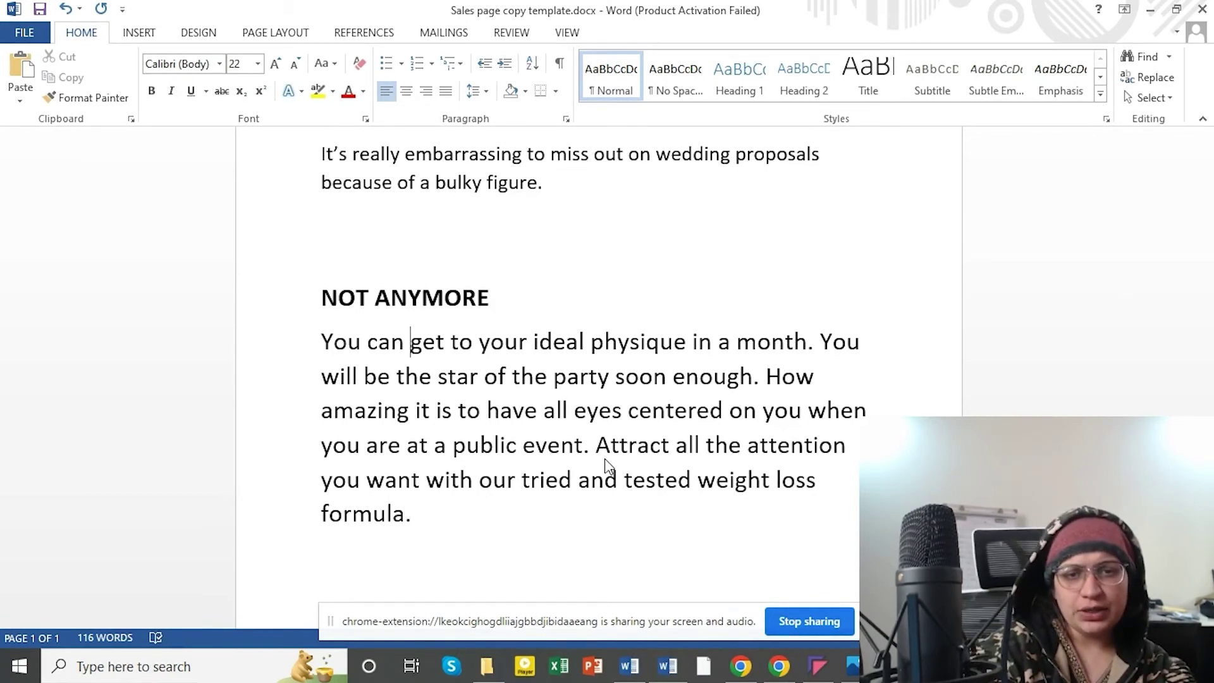
pyautogui.press('Up')
pyautogui.press('Up')
pyautogui.press('Up')
pyautogui.press('Up')
pyautogui.press('Up')
pyautogui.press('Up')
pyautogui.press('Up')
pyautogui.press('Up')
pyautogui.press('Up')
pyautogui.press('Up')
pyautogui.press('Up')
pyautogui.press('Up')
pyautogui.press('Up')
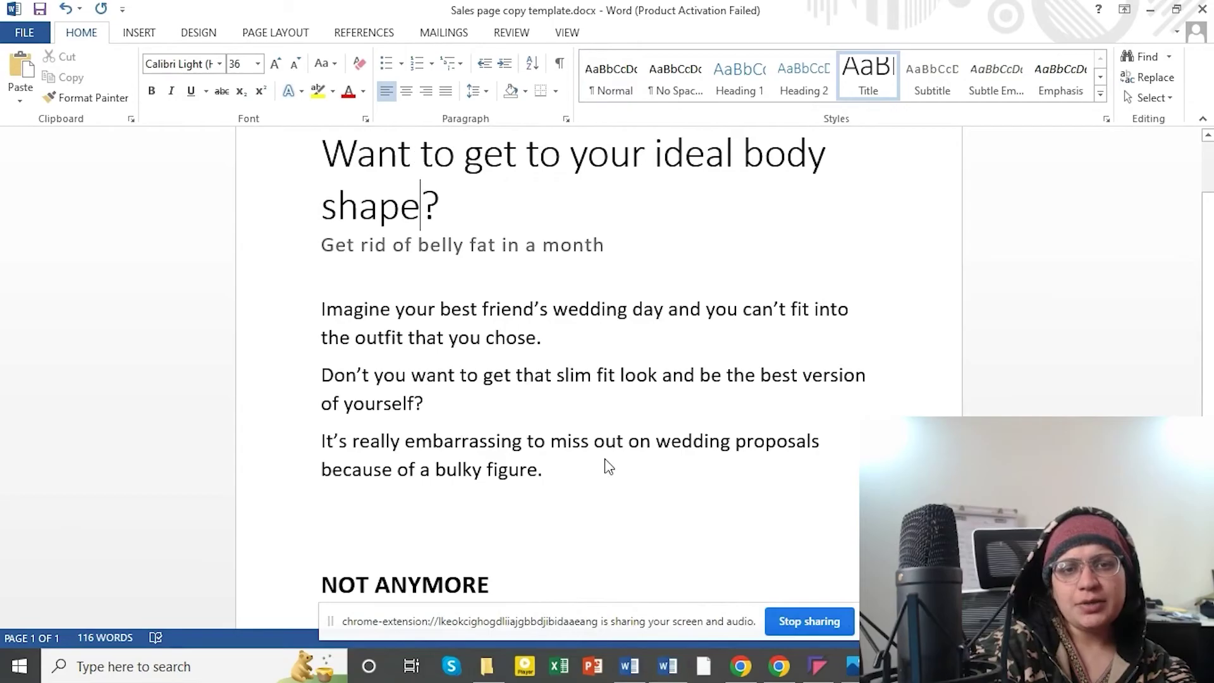
pyautogui.press('Down')
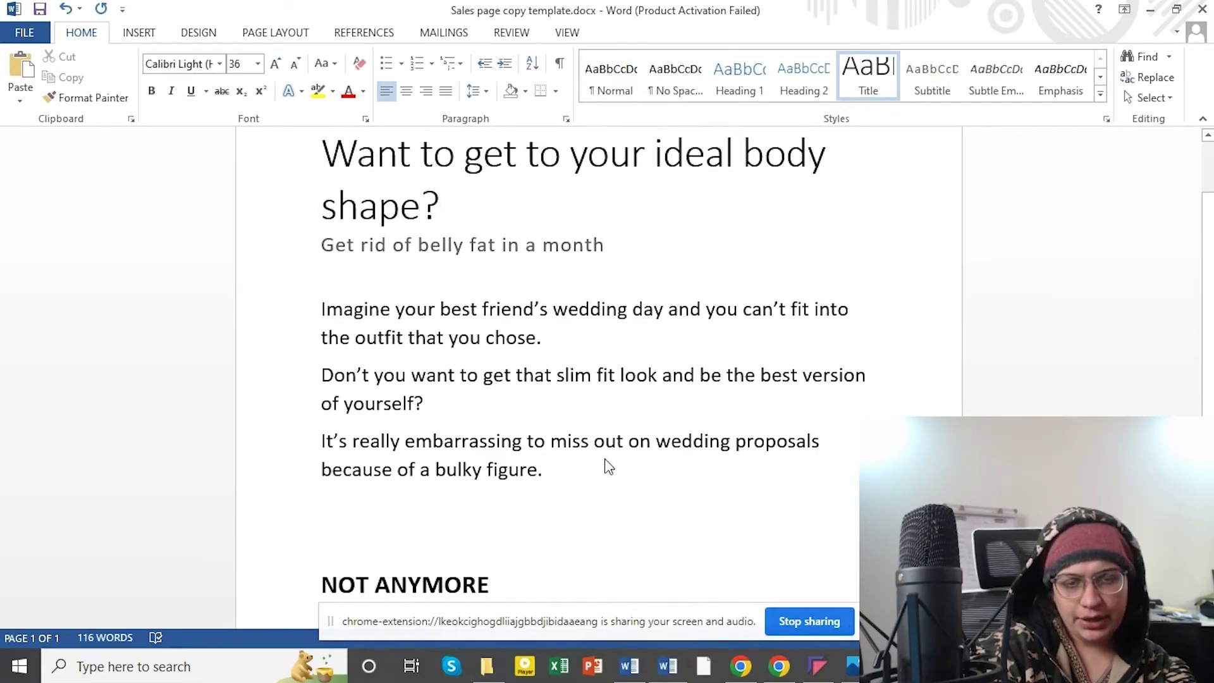
pyautogui.press('Up')
pyautogui.press('Right')
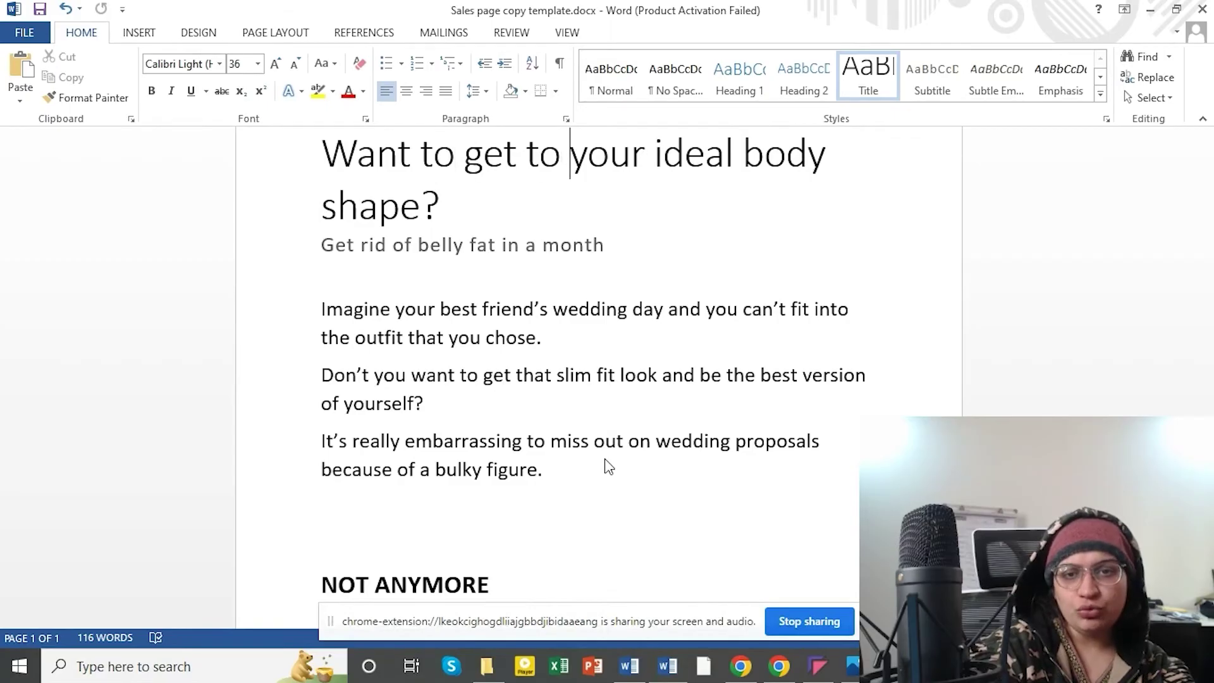
pyautogui.press('Down')
pyautogui.press('Down')
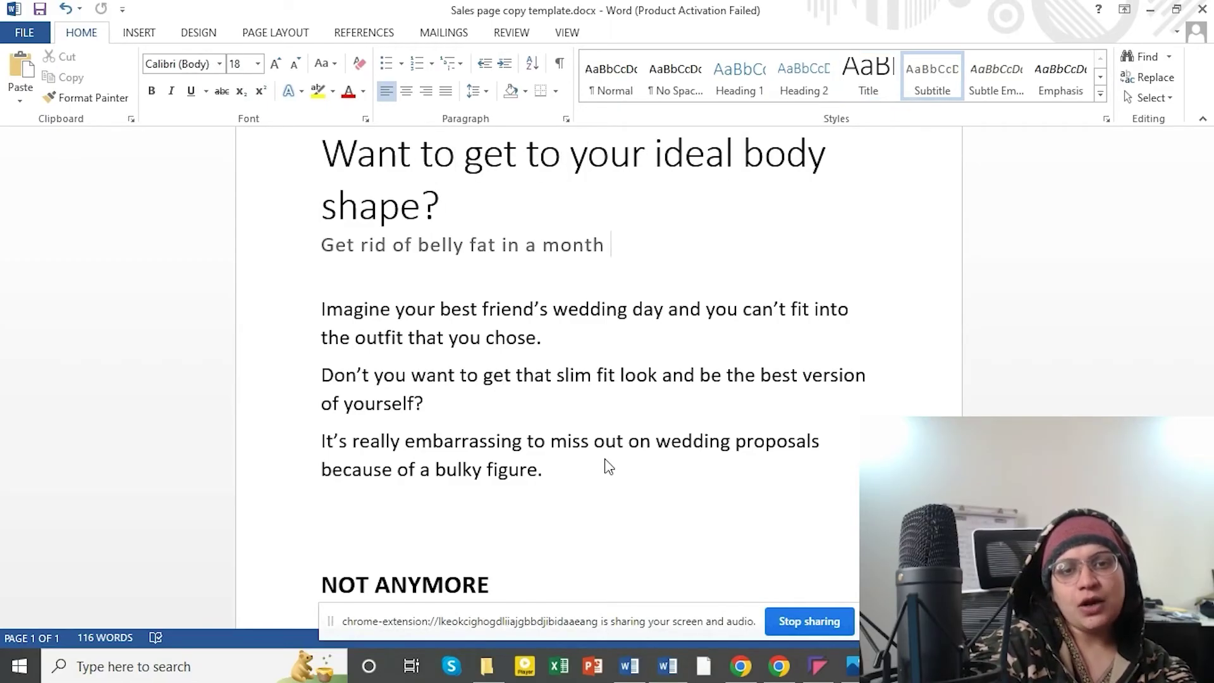
pyautogui.press('Return')
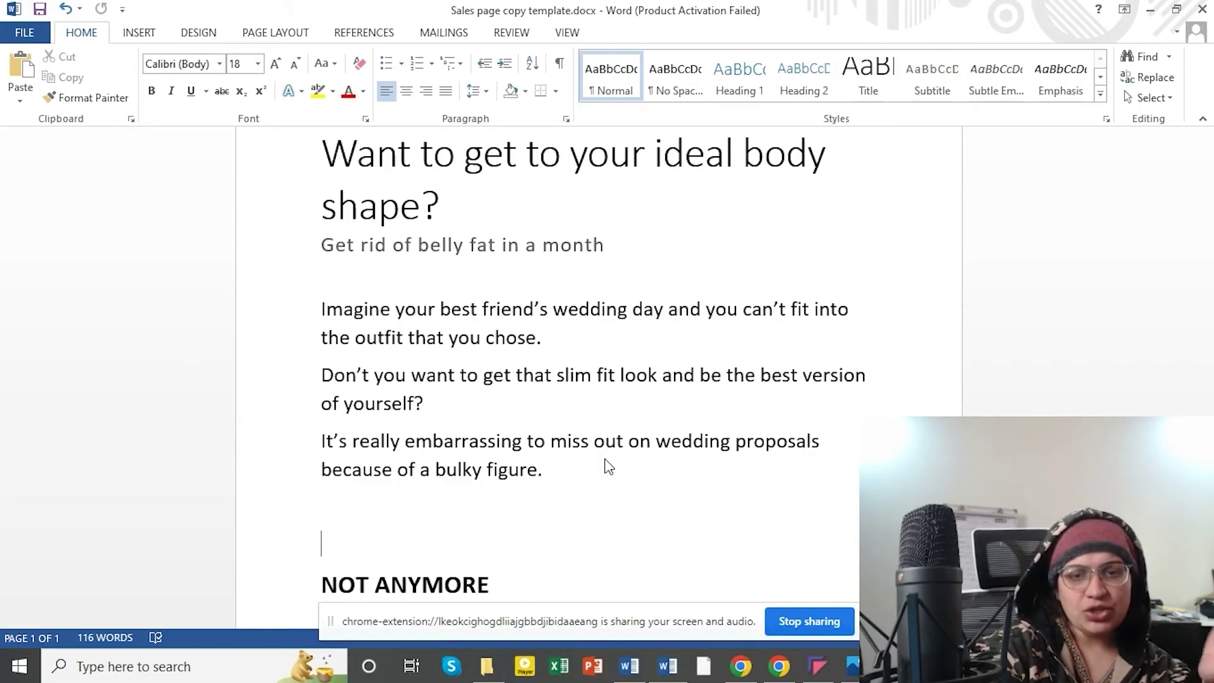
pyautogui.press('Down')
pyautogui.press('End')
pyautogui.press('Return')
pyautogui.write('You can get to your ideal physique in a month. You will be the star of the party soon enough. How amazing it is to have all eyes centered on you when you are at a public event. Attract all the attention you want with our tried and tested weight loss formula.')
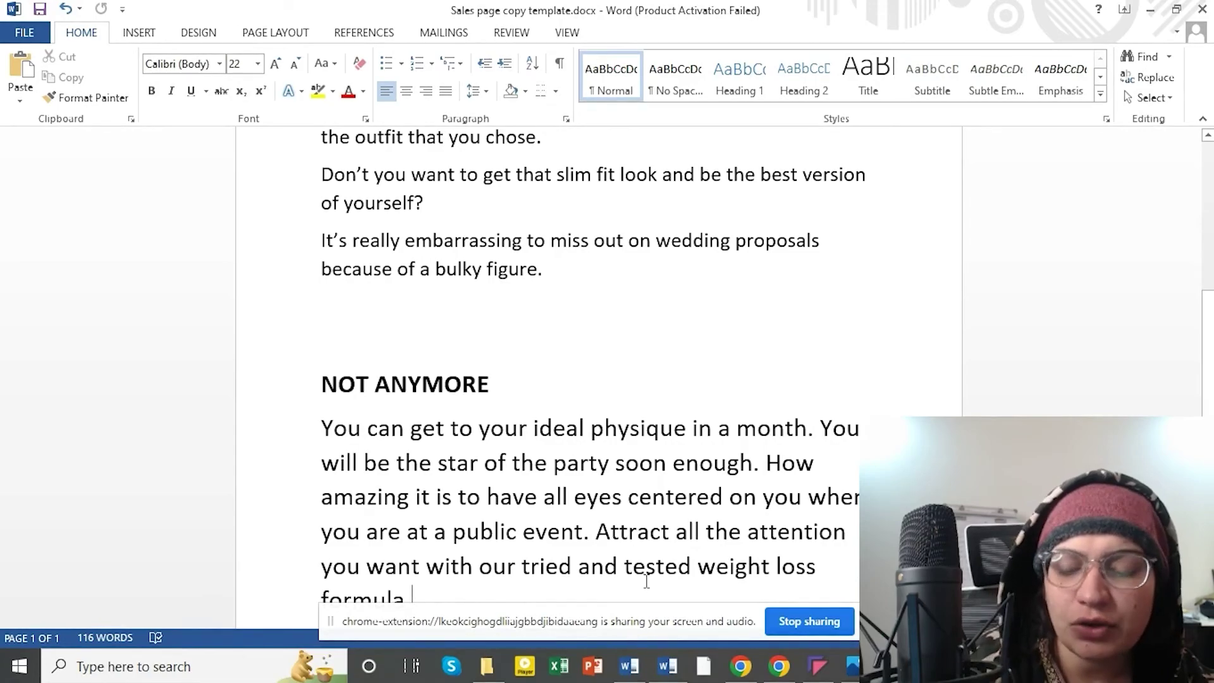
pyautogui.scroll(-2, 1207, 354)
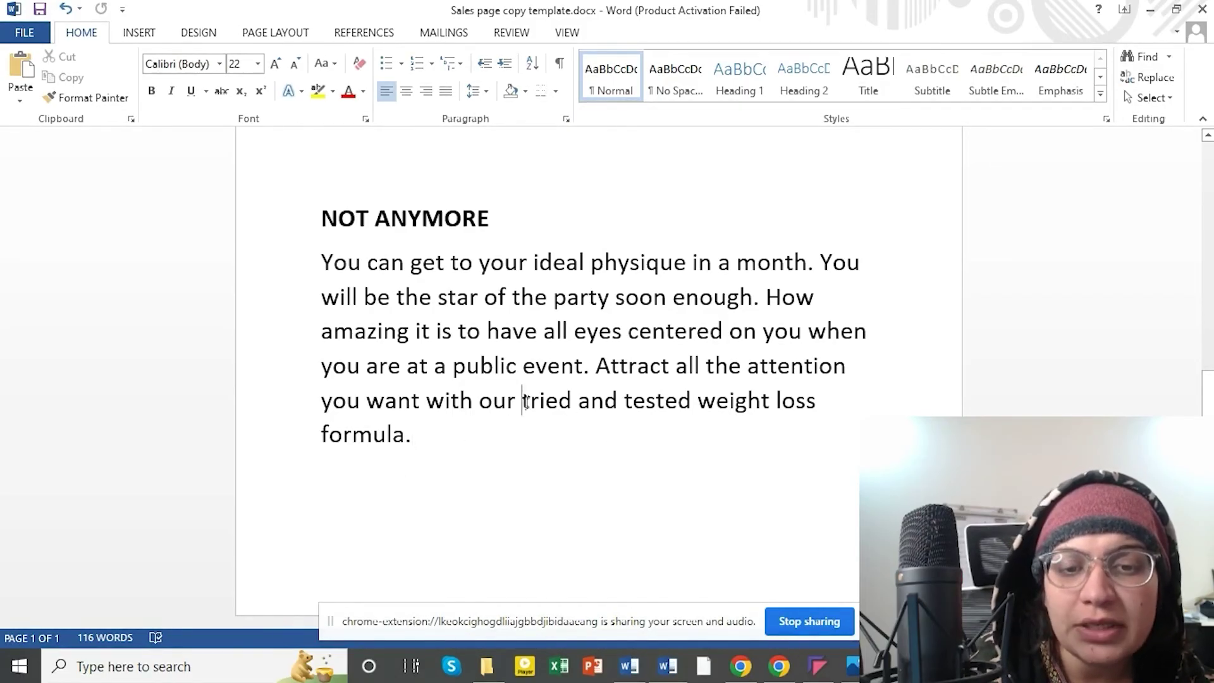
# Step: Switch to the sales page infographic in the image viewer and read step 4 about presenting the solution with an image
pyautogui.moveTo(528, 404); pyautogui.dragTo(536, 434)
pyautogui.click(504, 439)
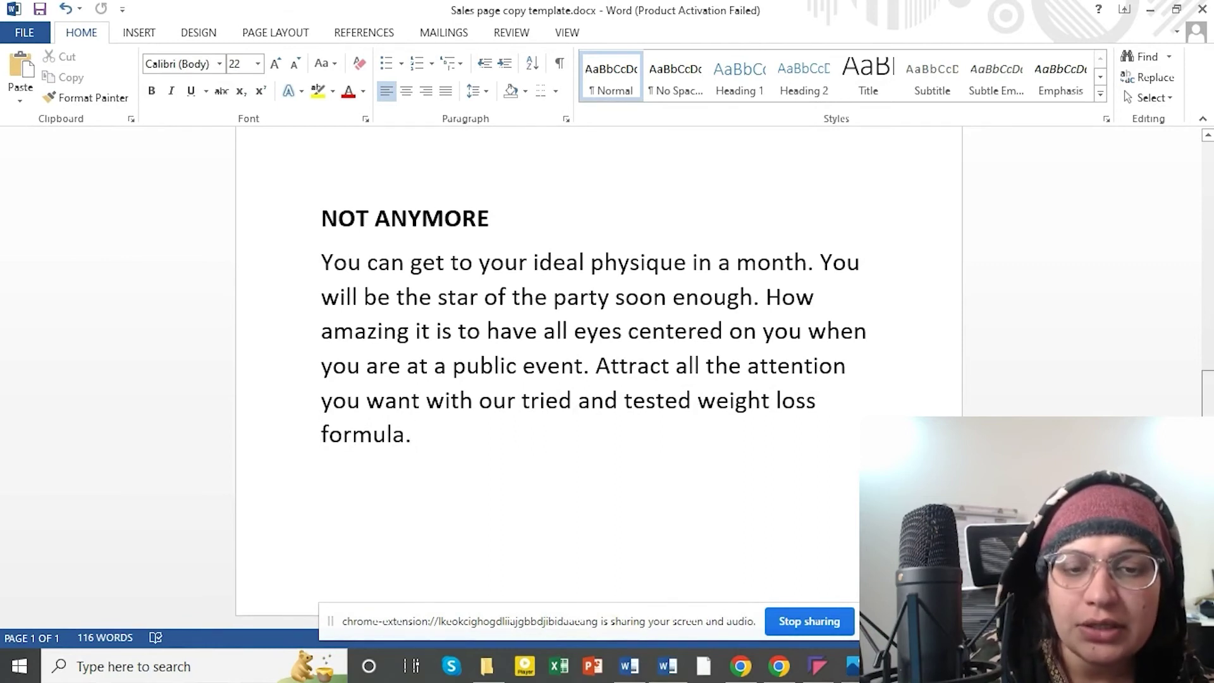
pyautogui.click(852, 667)
pyautogui.moveTo(767, 483); pyautogui.dragTo(665, 377)
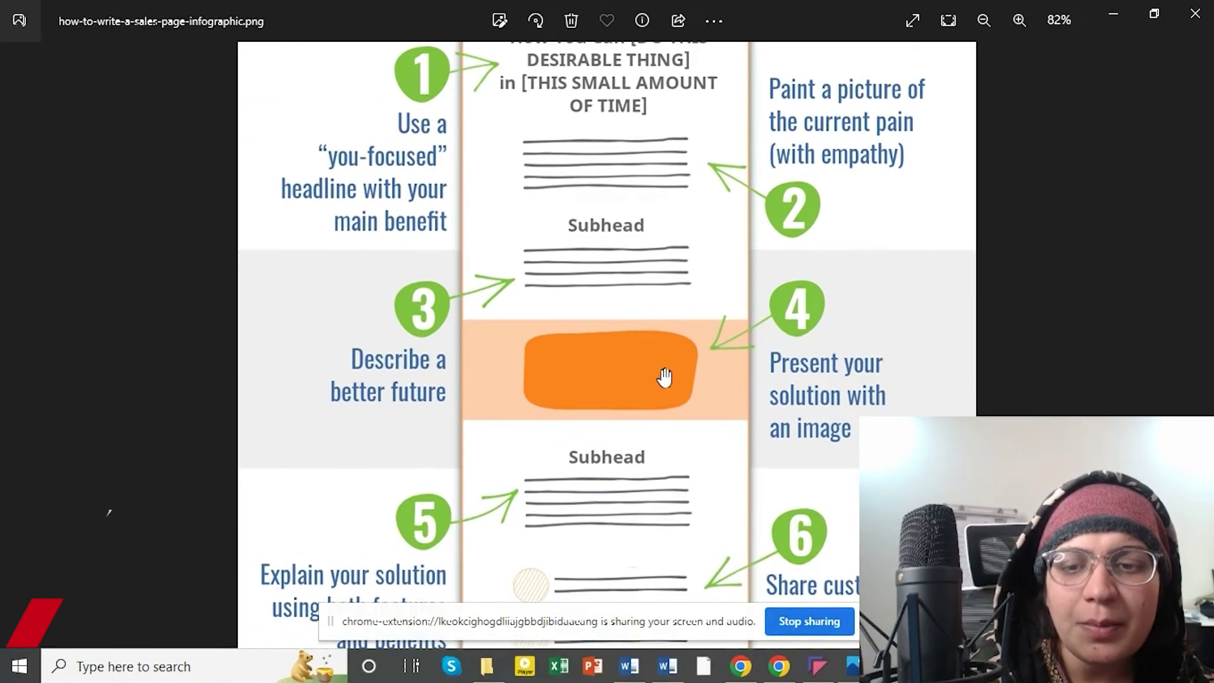
# Step: Switch to Chrome and search Google for "royality free images" in a new tab
pyautogui.click(828, 668)
pyautogui.write('roya')
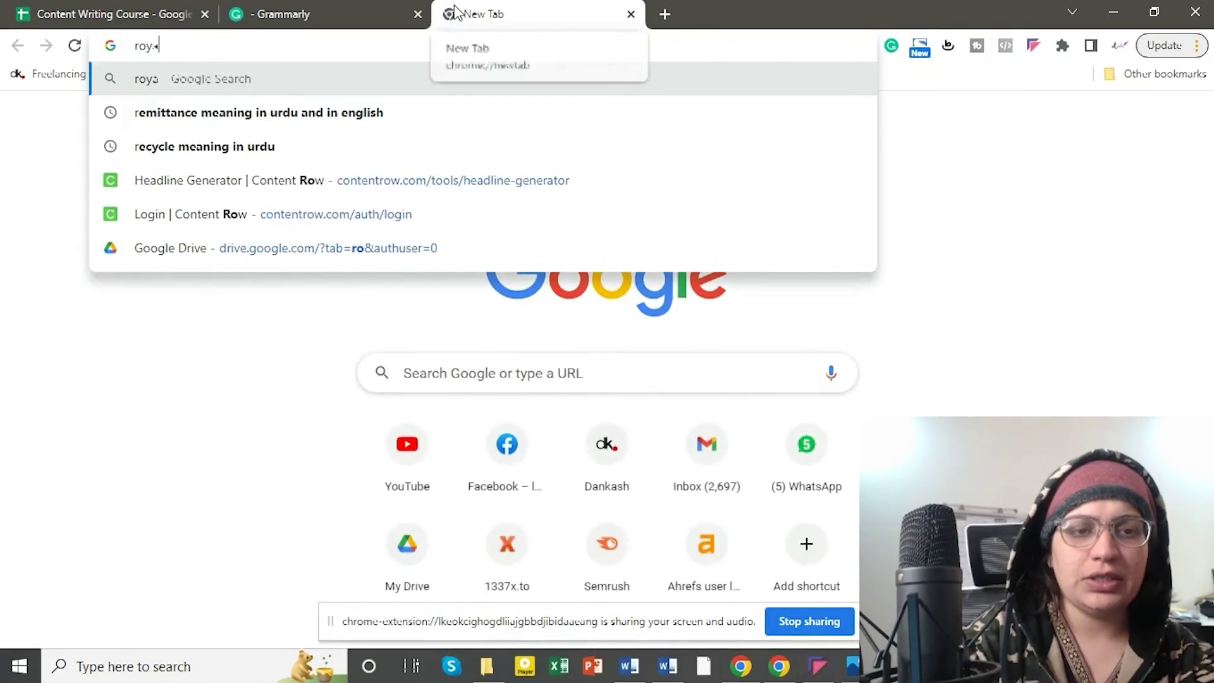
pyautogui.write('lity free images')
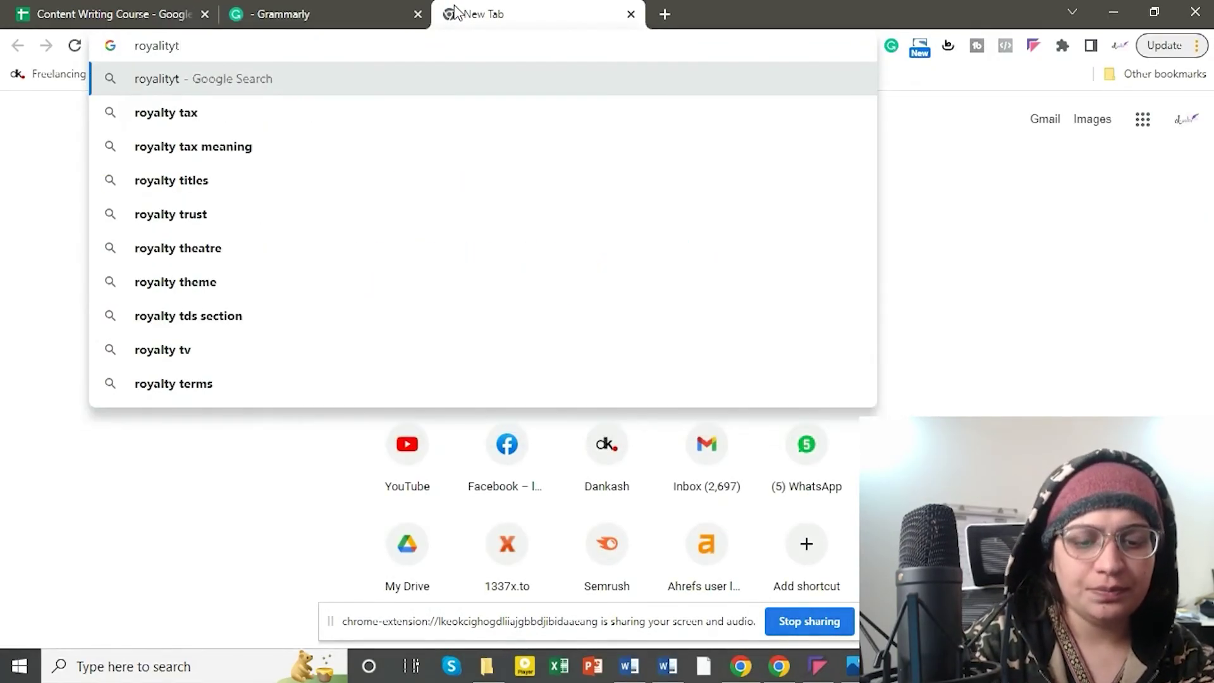
pyautogui.press('Return')
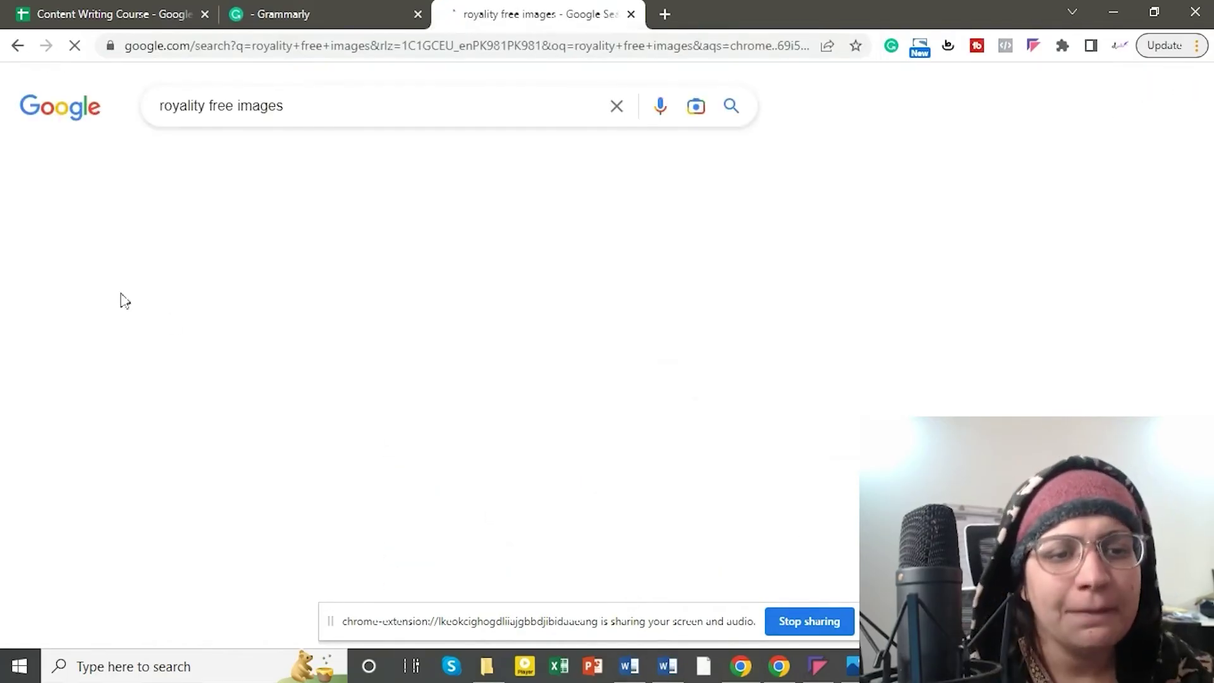
# Step: Look through the search results for free stock photo sites and open Freepik's free photos page
pyautogui.scroll(-3, 1208, 189)
pyautogui.moveTo(1208, 193); pyautogui.dragTo(1151, 225)
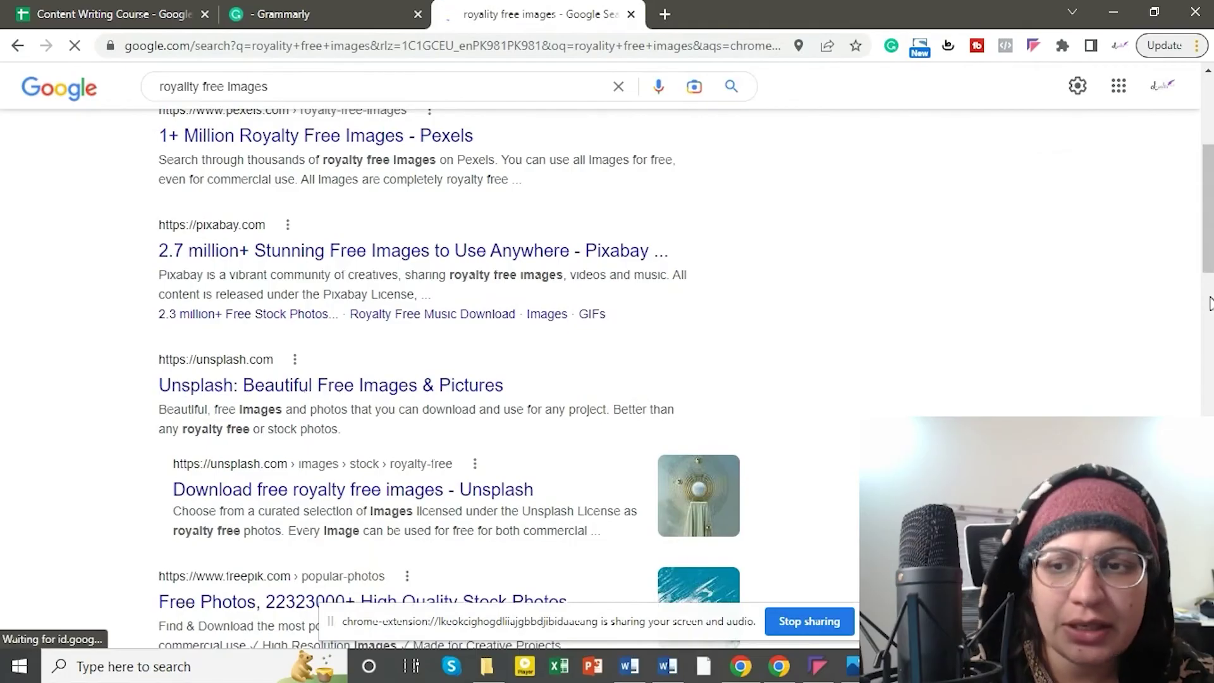
pyautogui.scroll(-7, 1209, 304)
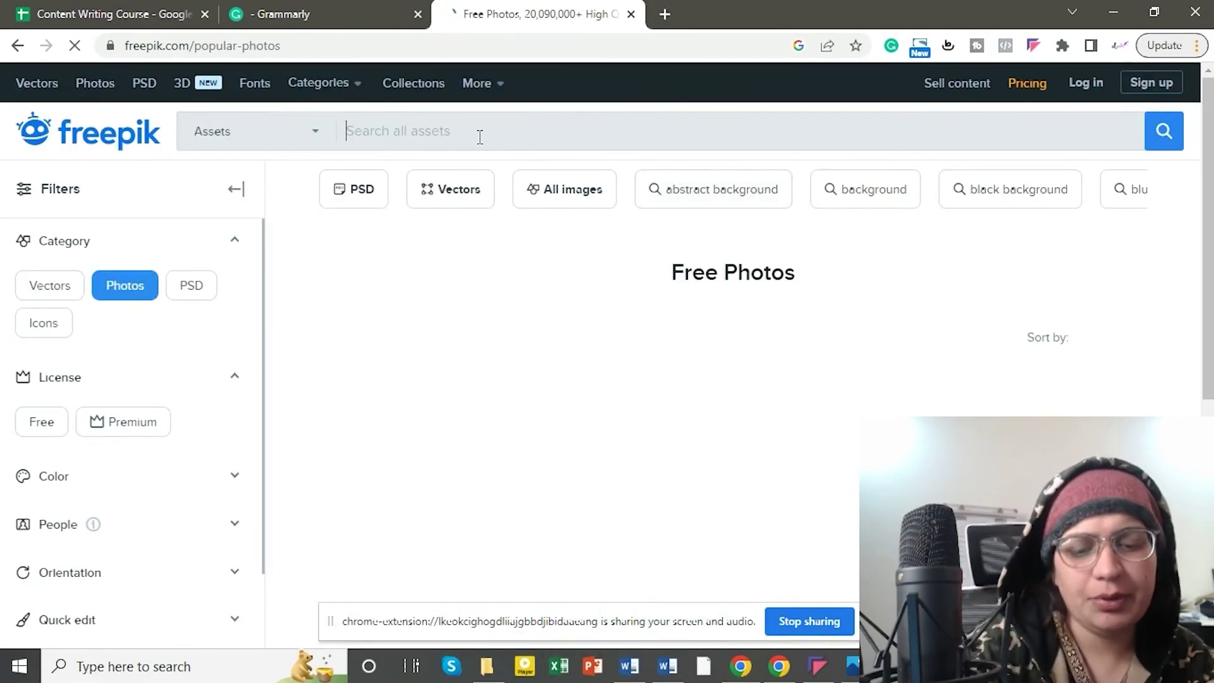
# Step: Search Freepik for "weight loss" photos and browse the results for a suitable solution image
pyautogui.write('weight loss')
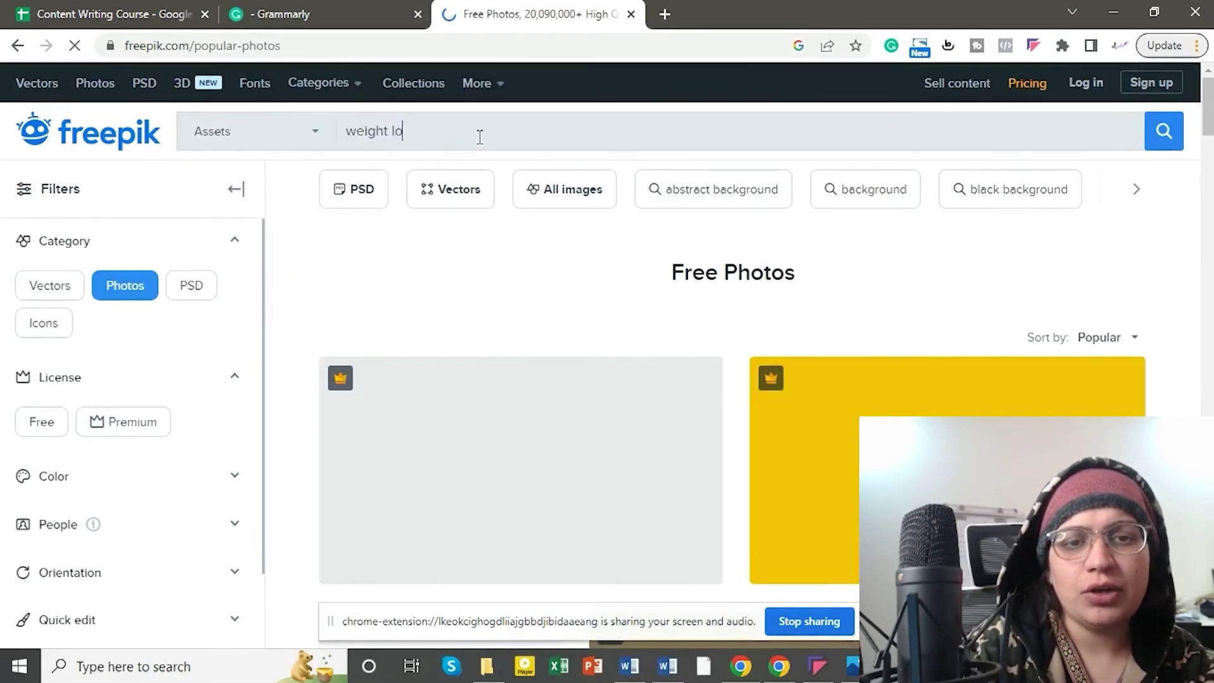
pyautogui.click(1159, 131)
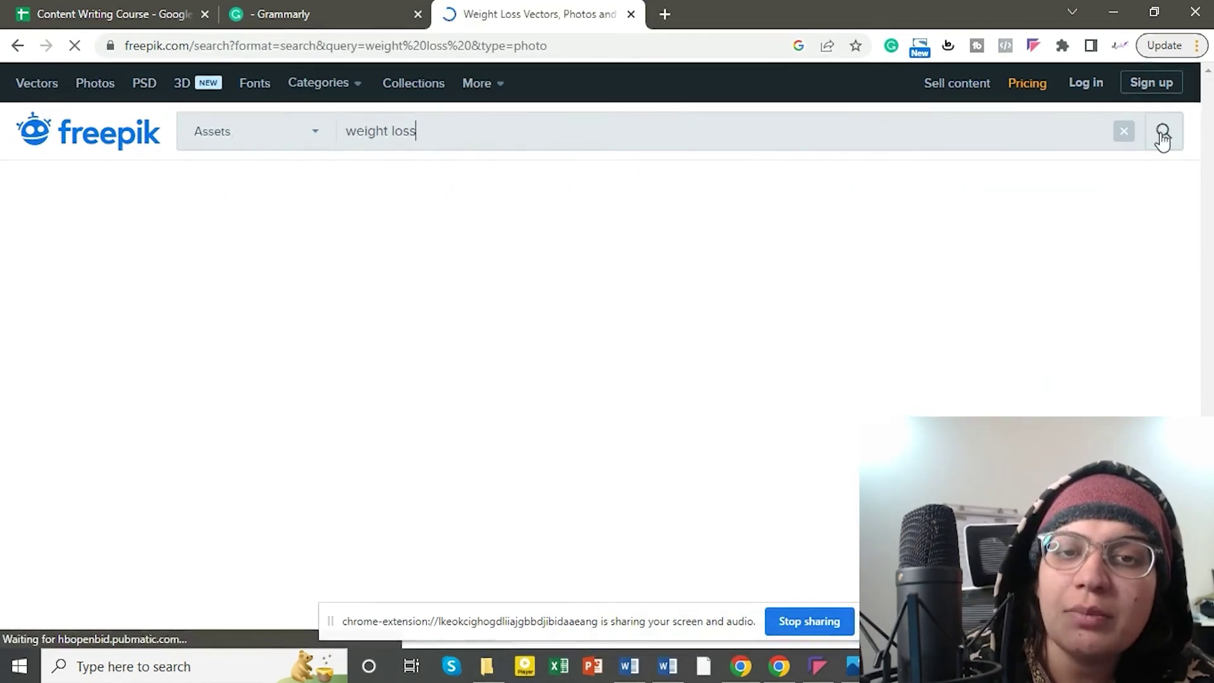
pyautogui.scroll(-6, 607, 379)
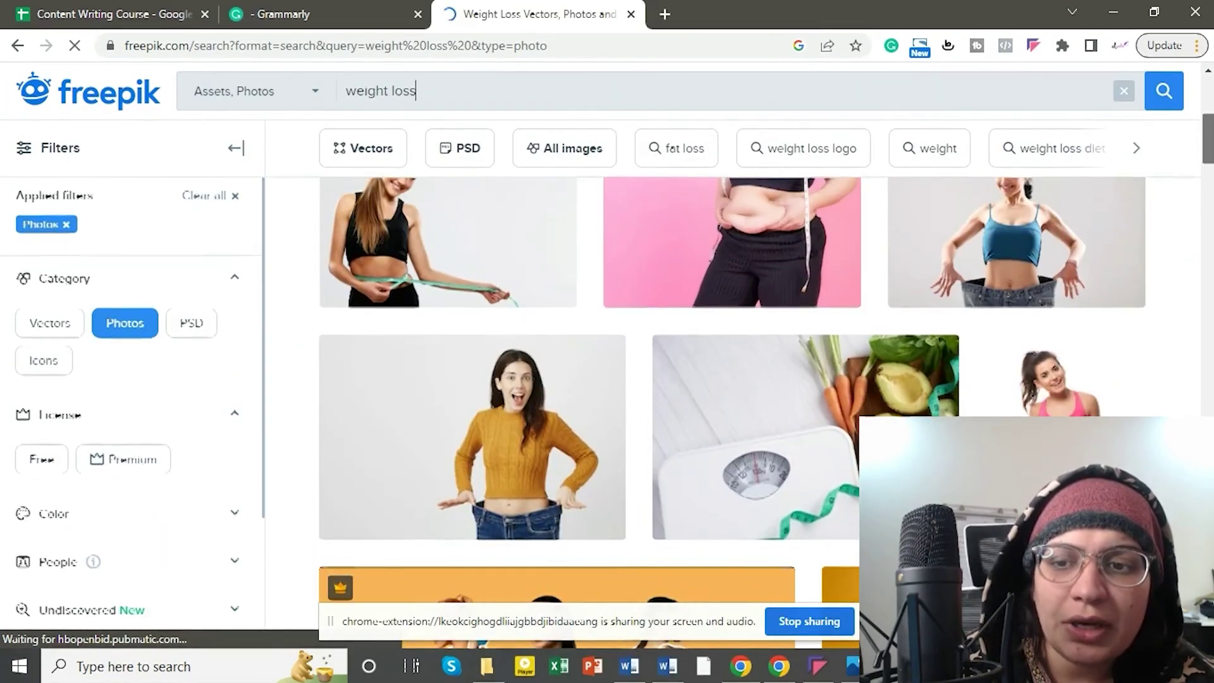
pyautogui.scroll(-5, 732, 390)
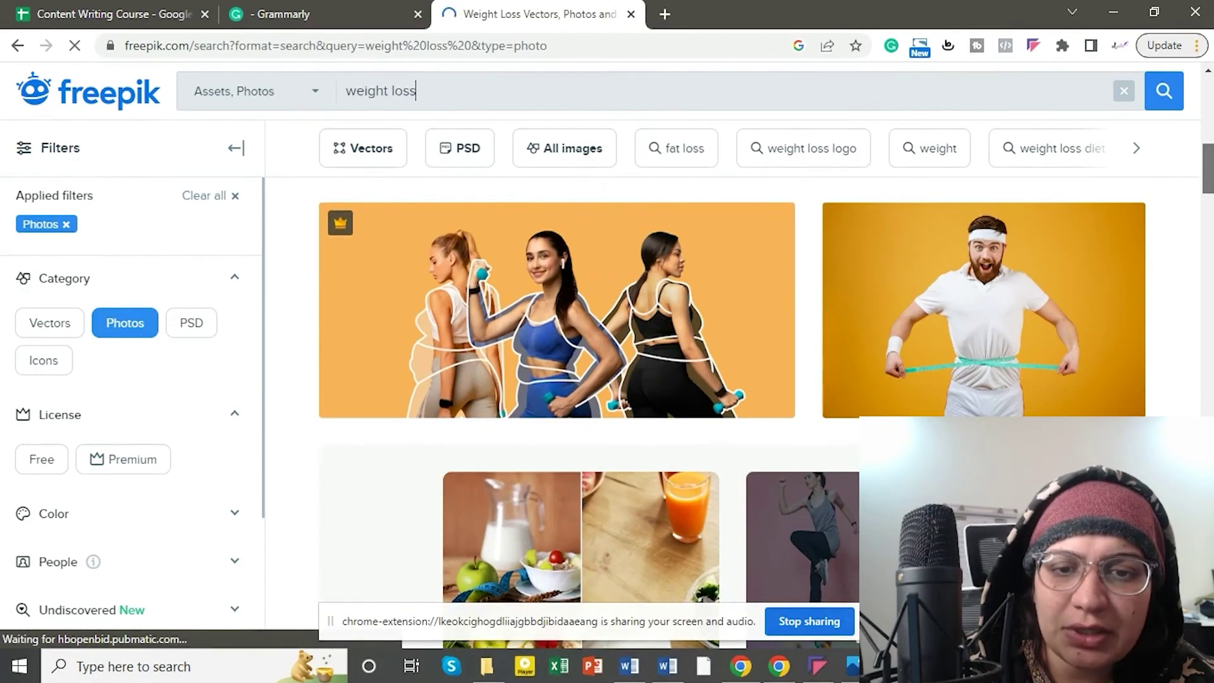
pyautogui.scroll(-2, 732, 379)
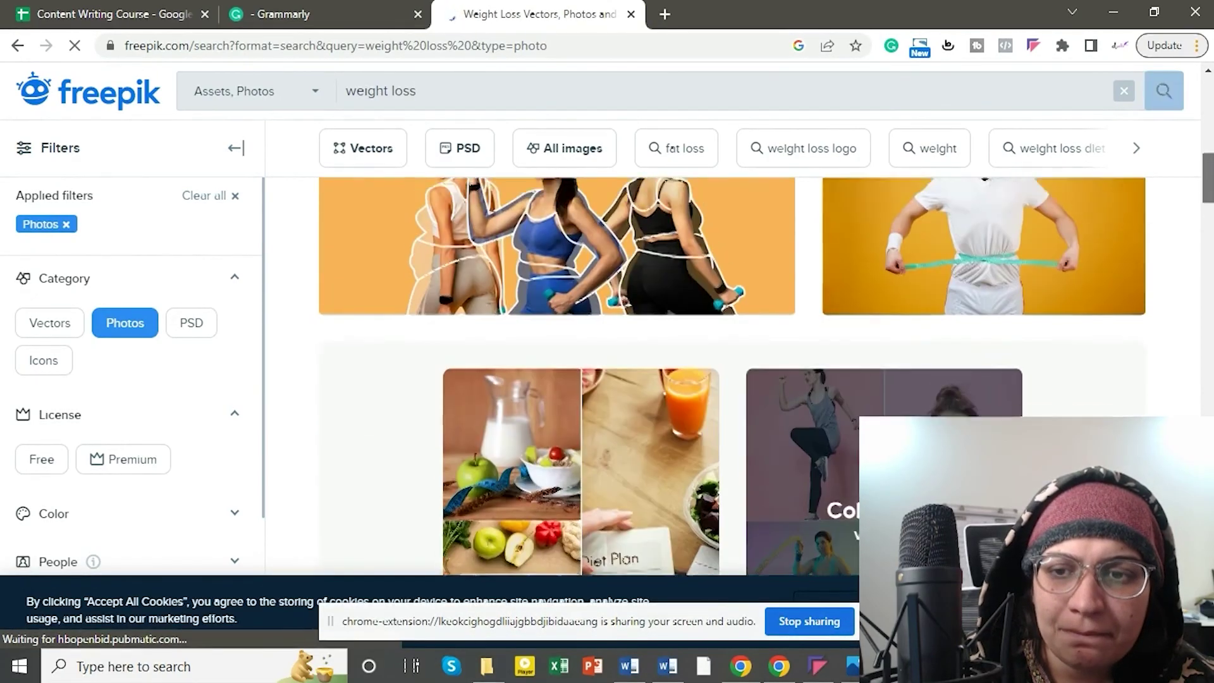
# Step: Find the free photo of the cheerful woman in a mustard sweater and oversized jeans among the Freepik results and copy the image
pyautogui.scroll(7, 1209, 129)
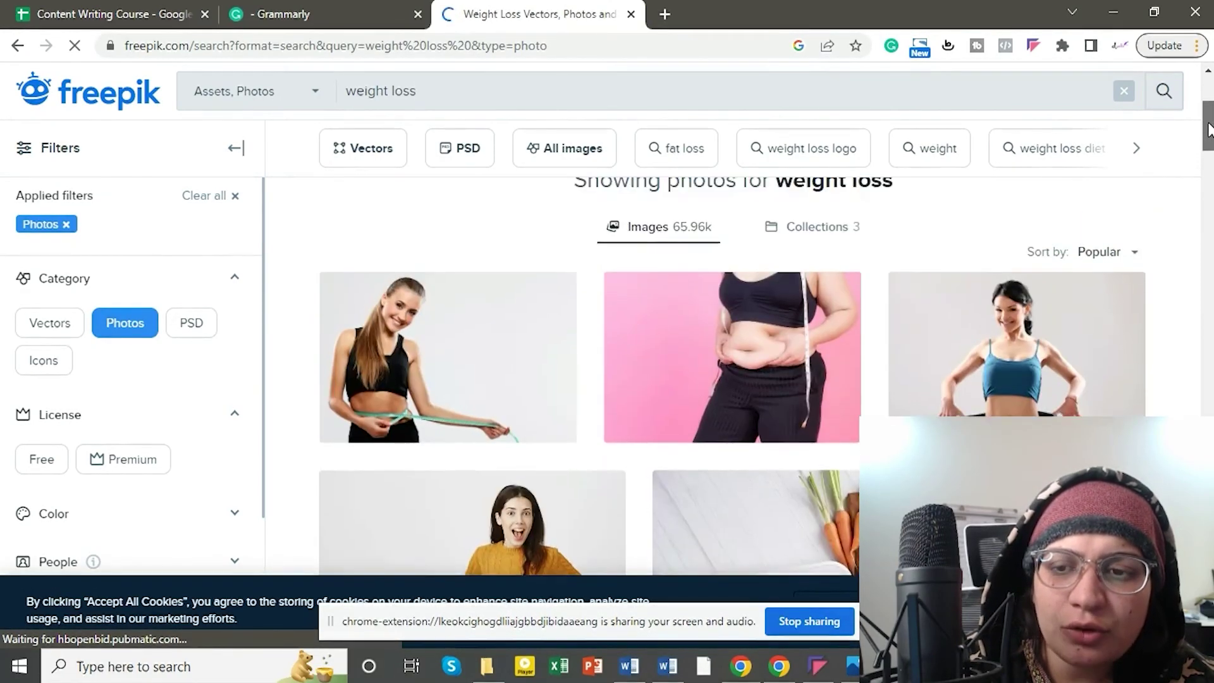
pyautogui.scroll(-6, 1209, 130)
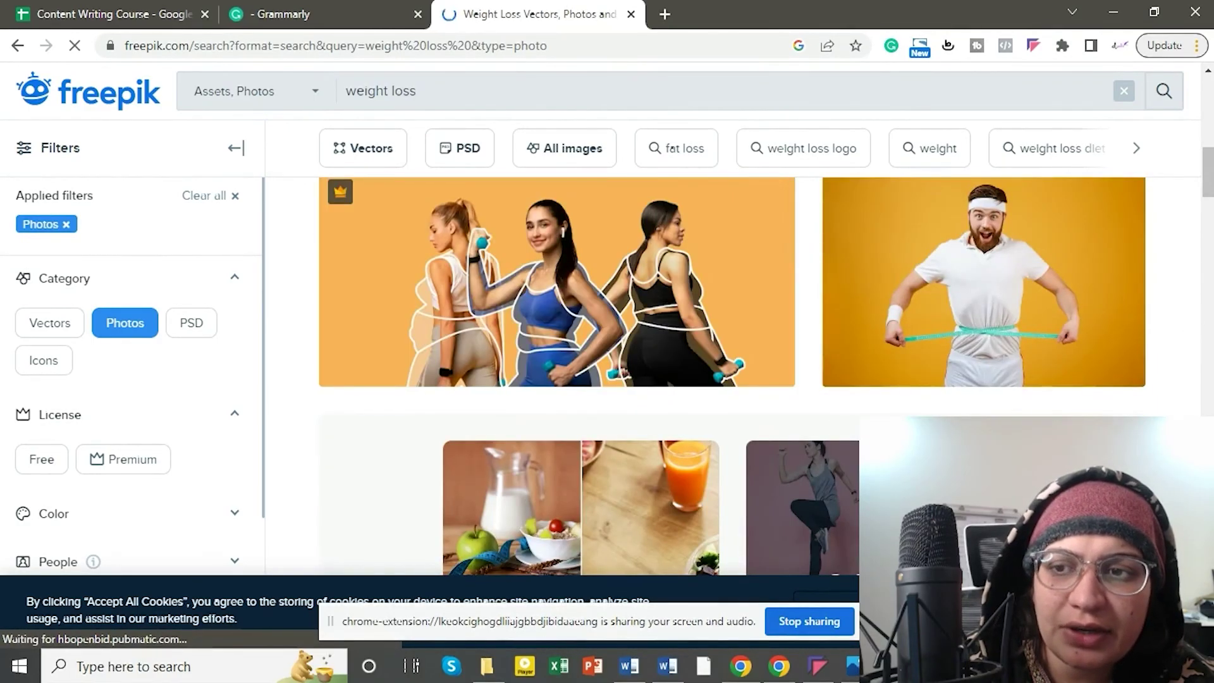
pyautogui.scroll(-10, 1210, 236)
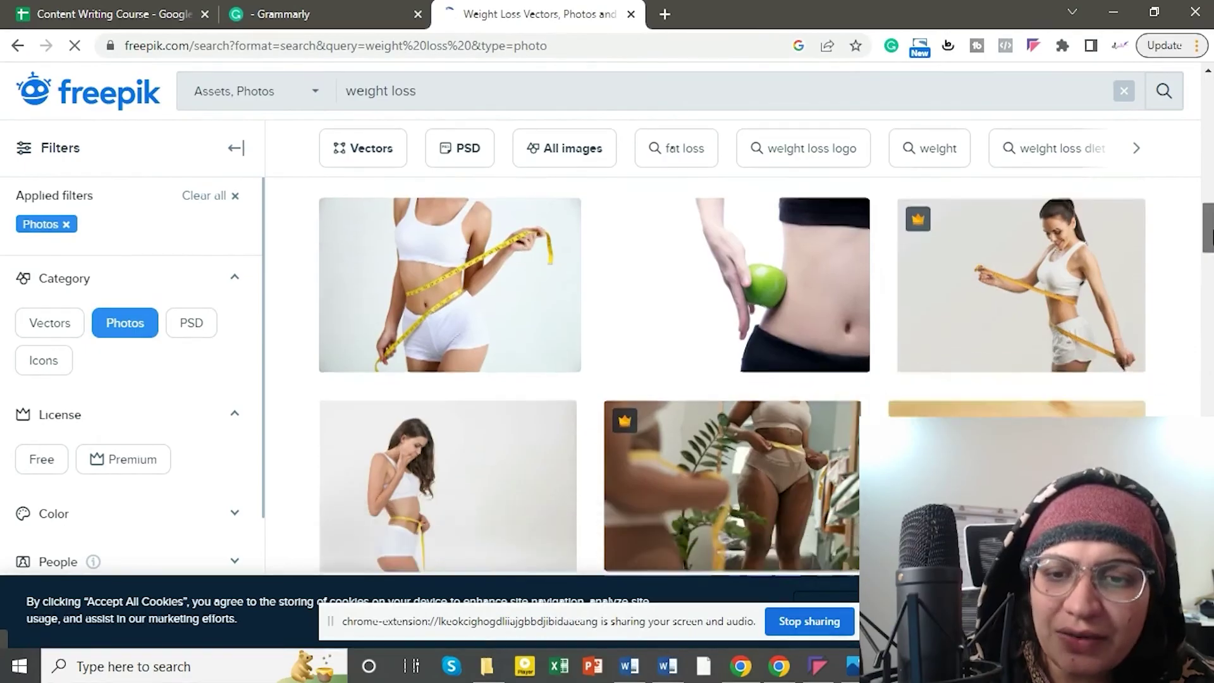
pyautogui.scroll(-2, 1210, 235)
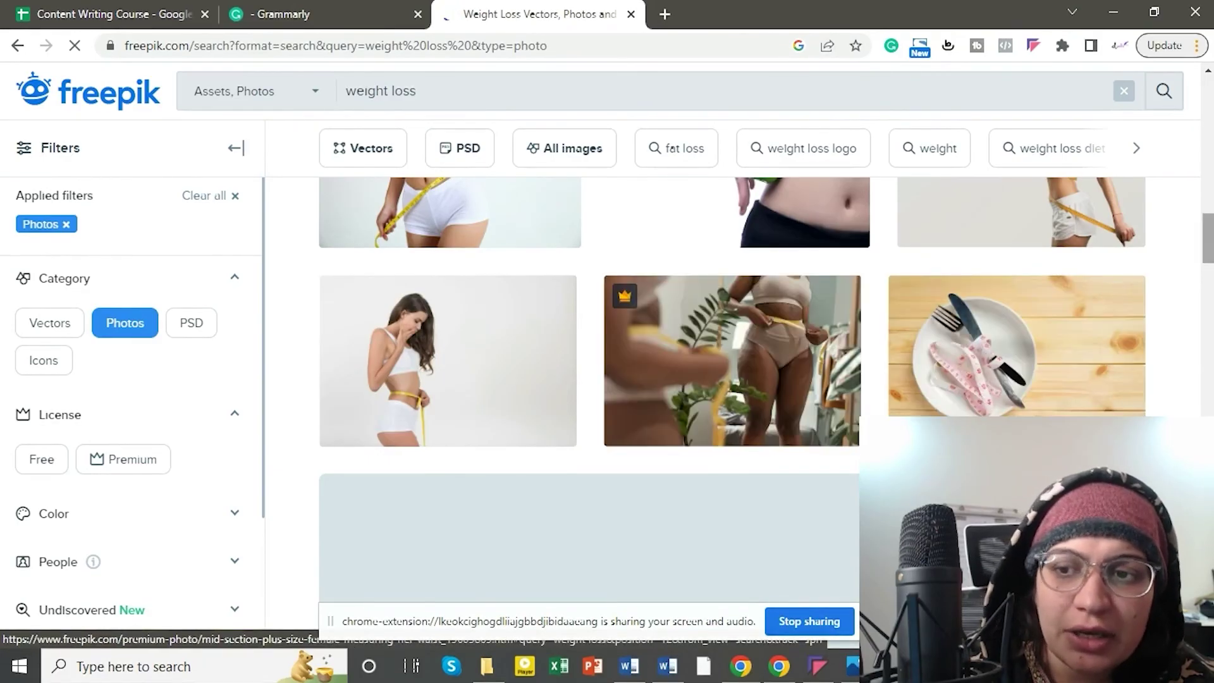
pyautogui.scroll(-15, 1211, 318)
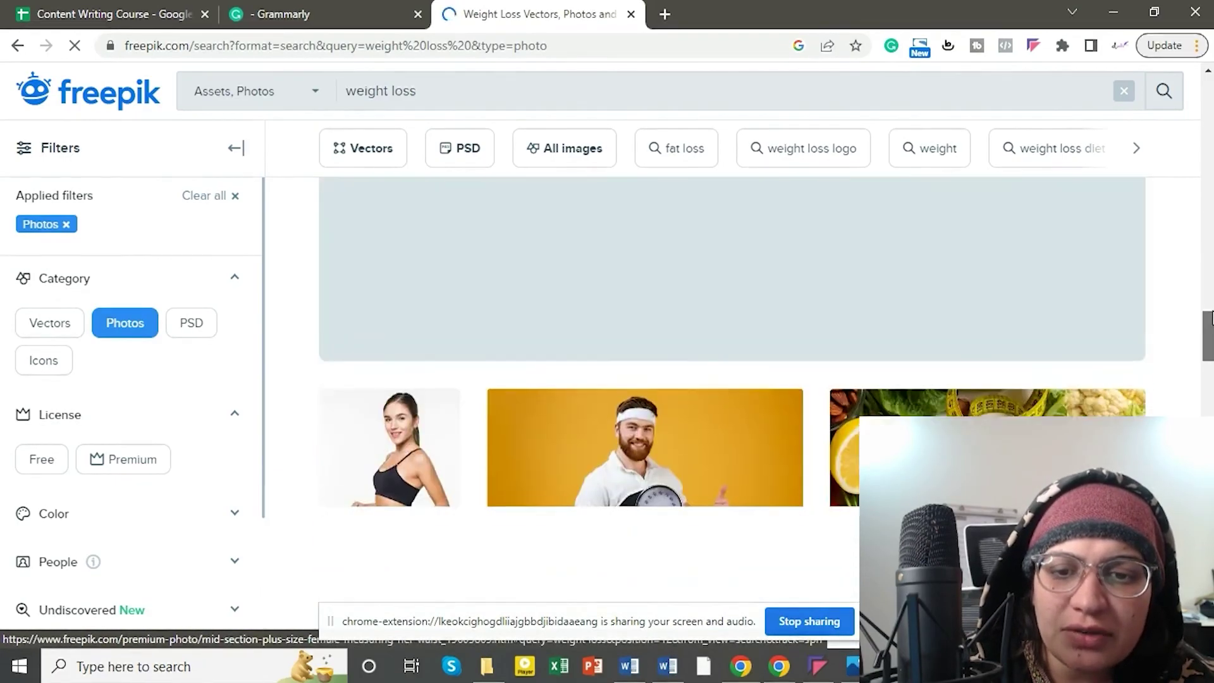
pyautogui.moveTo(1211, 318); pyautogui.dragTo(1210, 111)
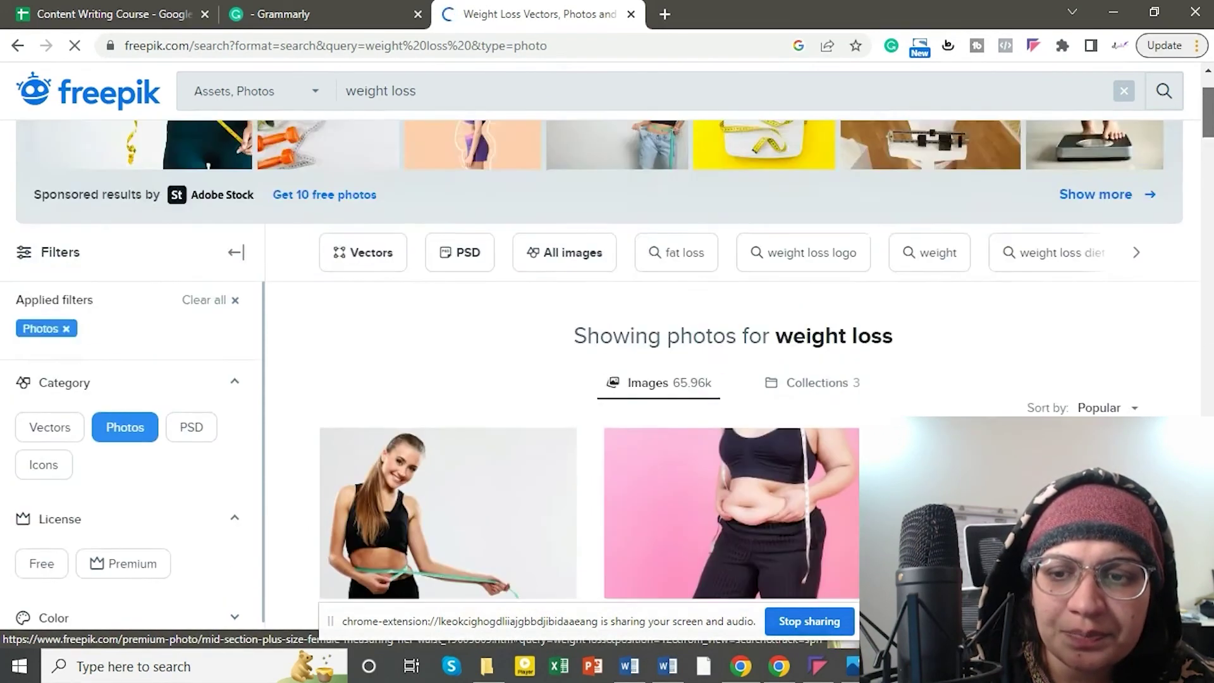
pyautogui.scroll(-3, 1210, 114)
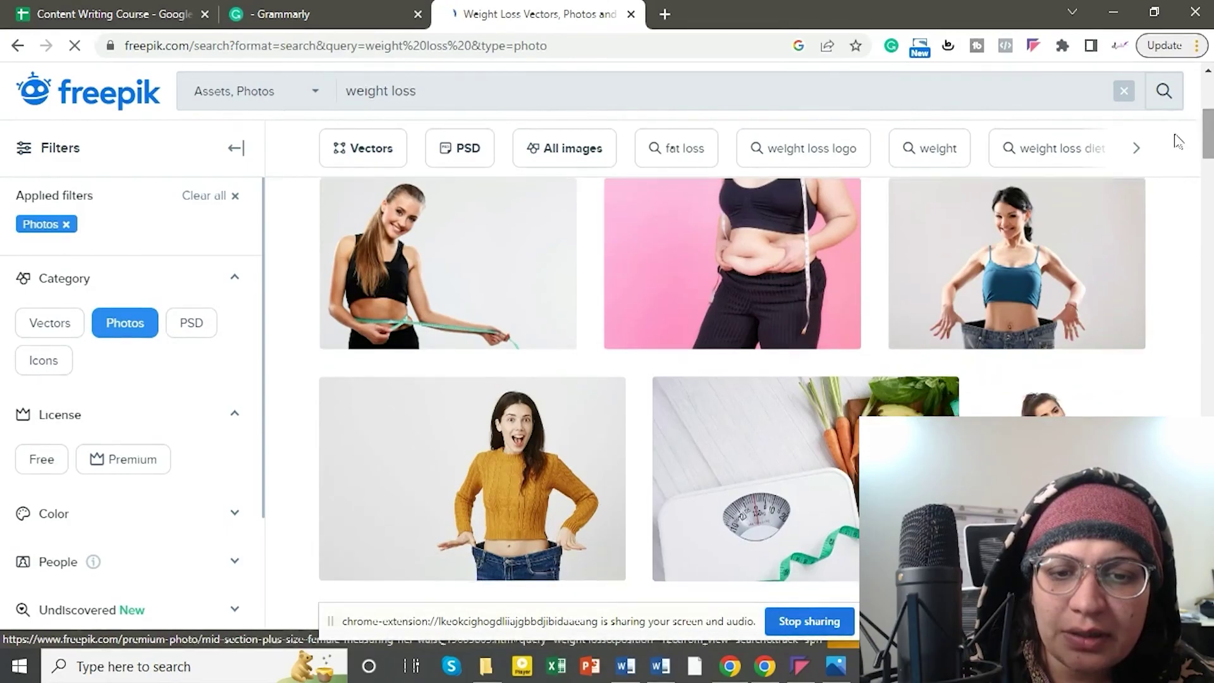
pyautogui.click(529, 420)
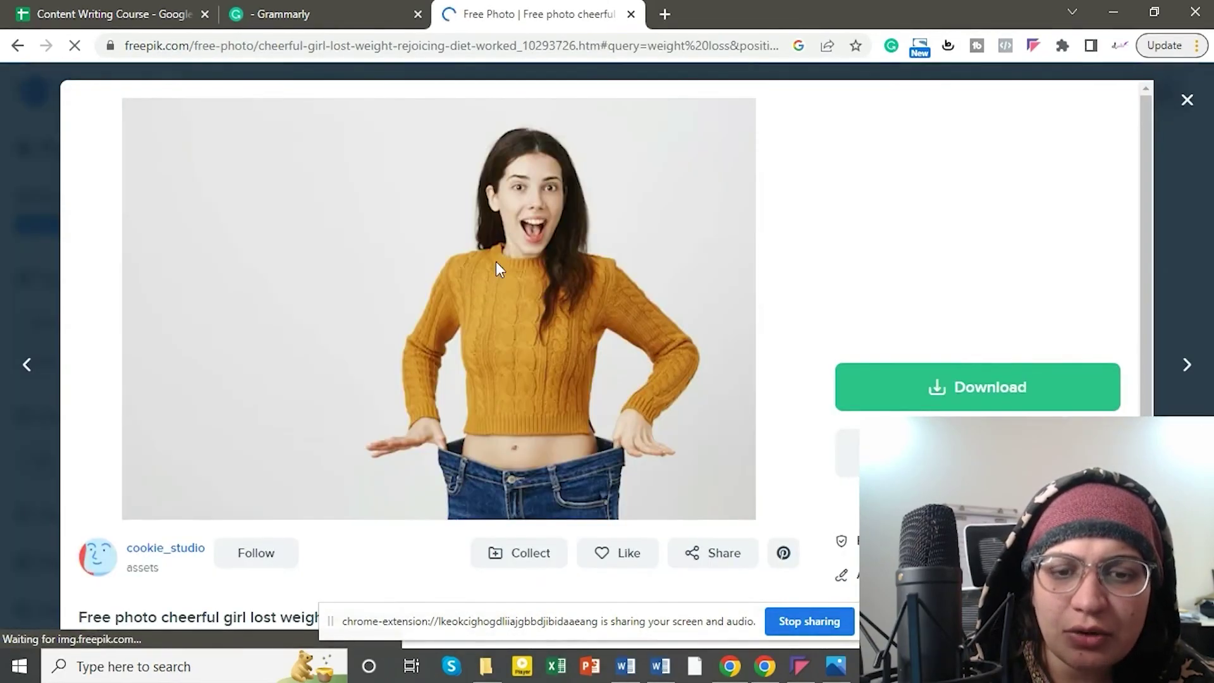
pyautogui.rightClick(495, 260)
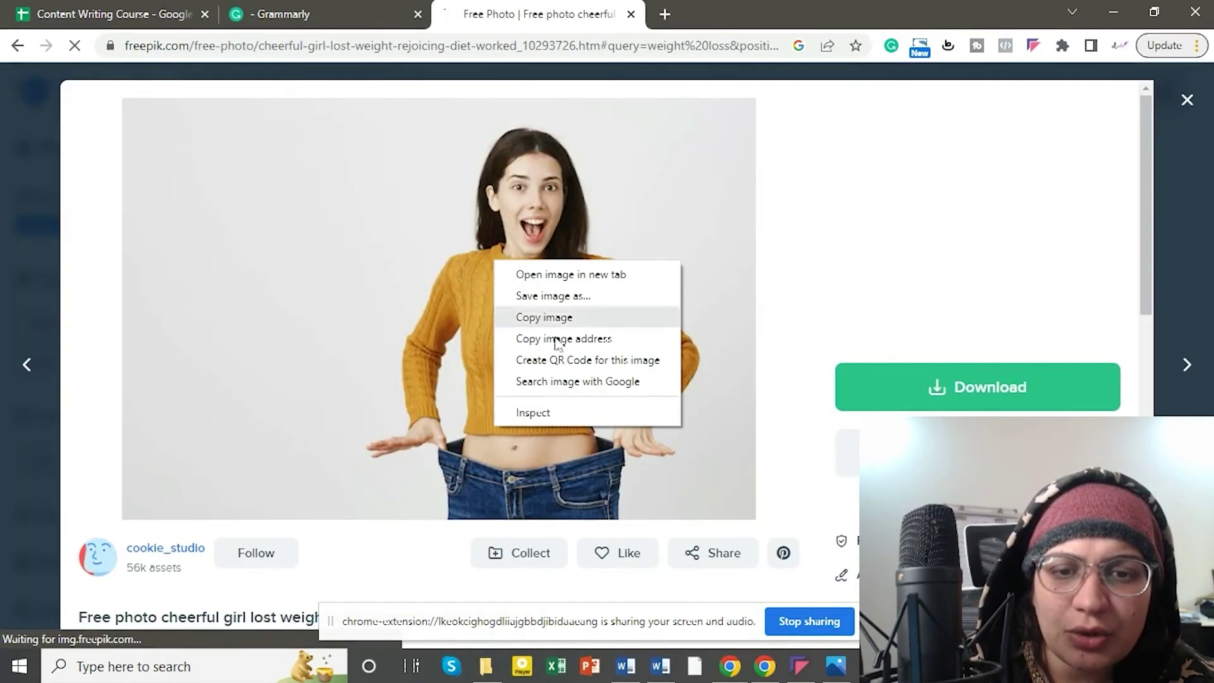
pyautogui.click(603, 297)
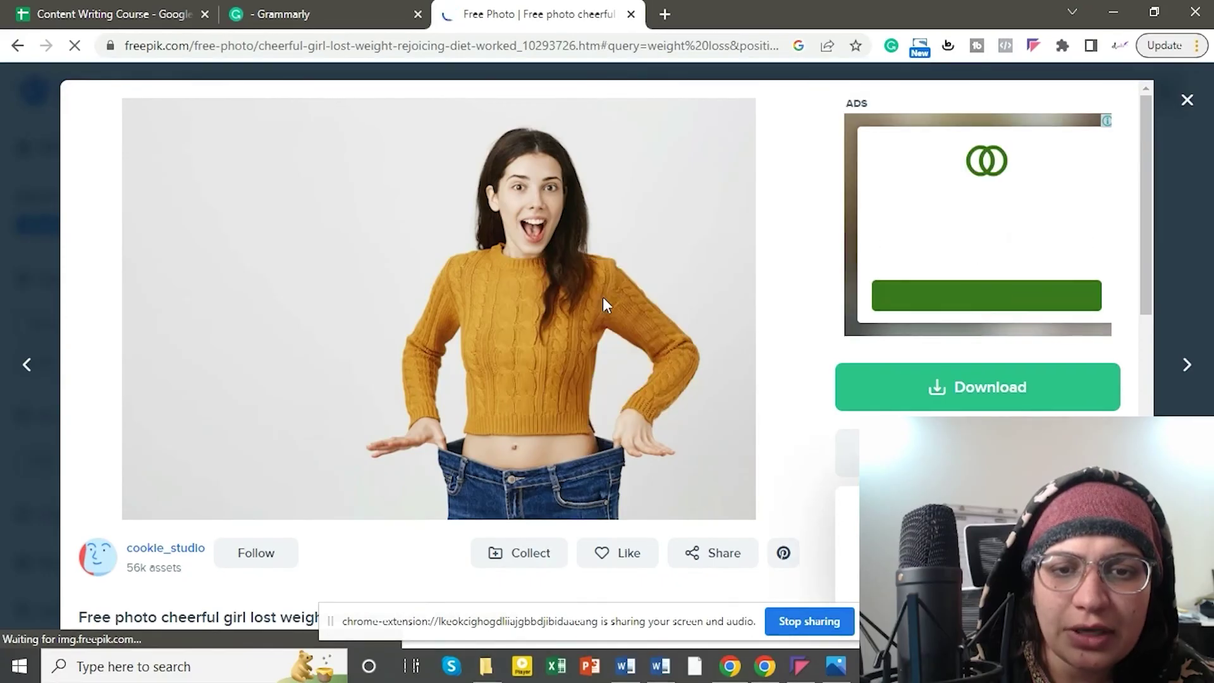
# Step: Switch to the sales page document in Word and paste the copied photo on a new page after the NOT ANYMORE section
pyautogui.click(659, 669)
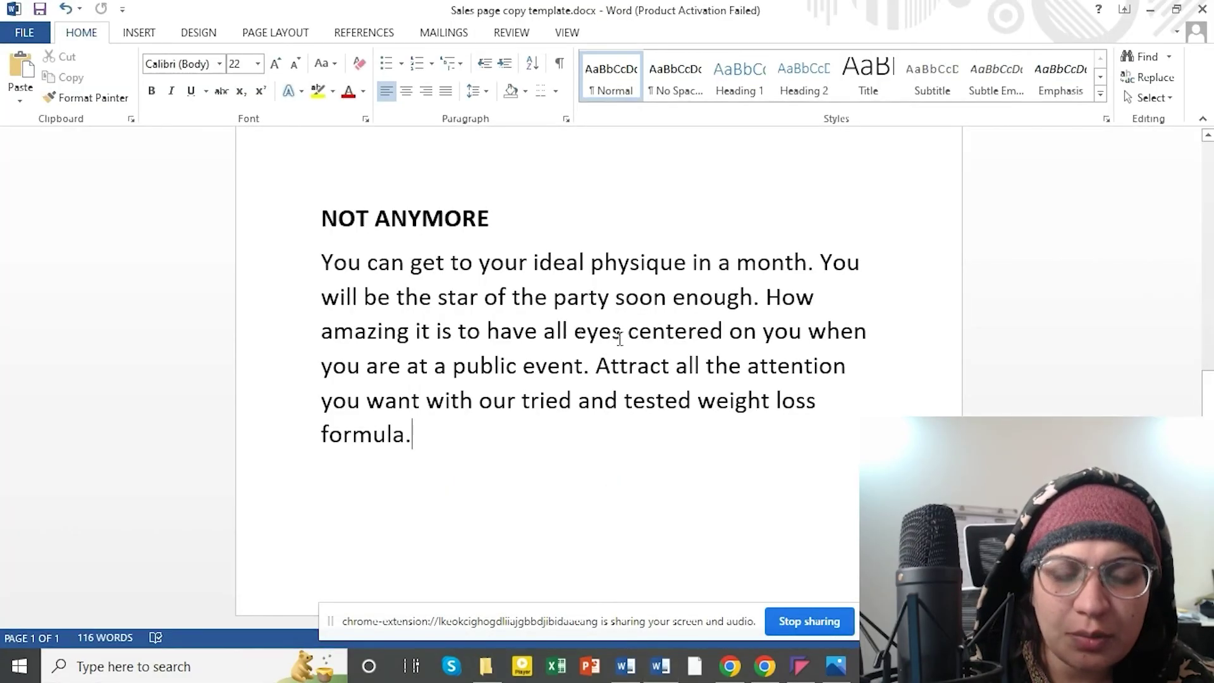
pyautogui.click(139, 33)
pyautogui.hotkey('ctrl', 'Return')
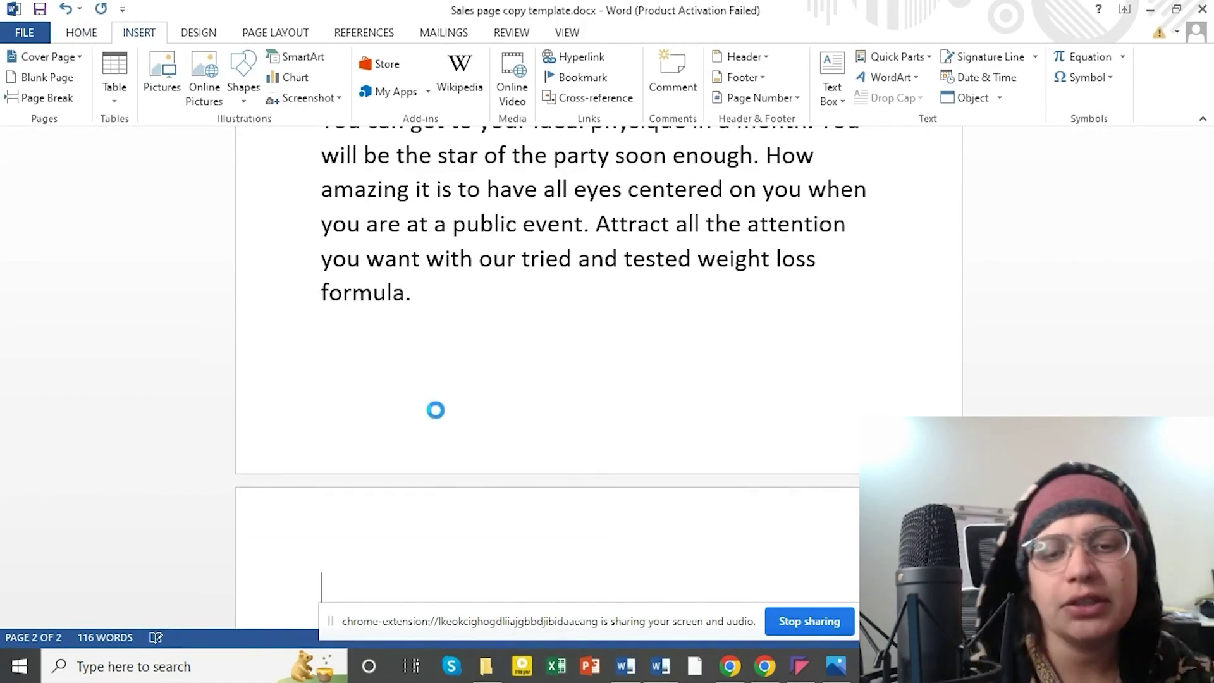
pyautogui.hotkey('ctrl', 'v')
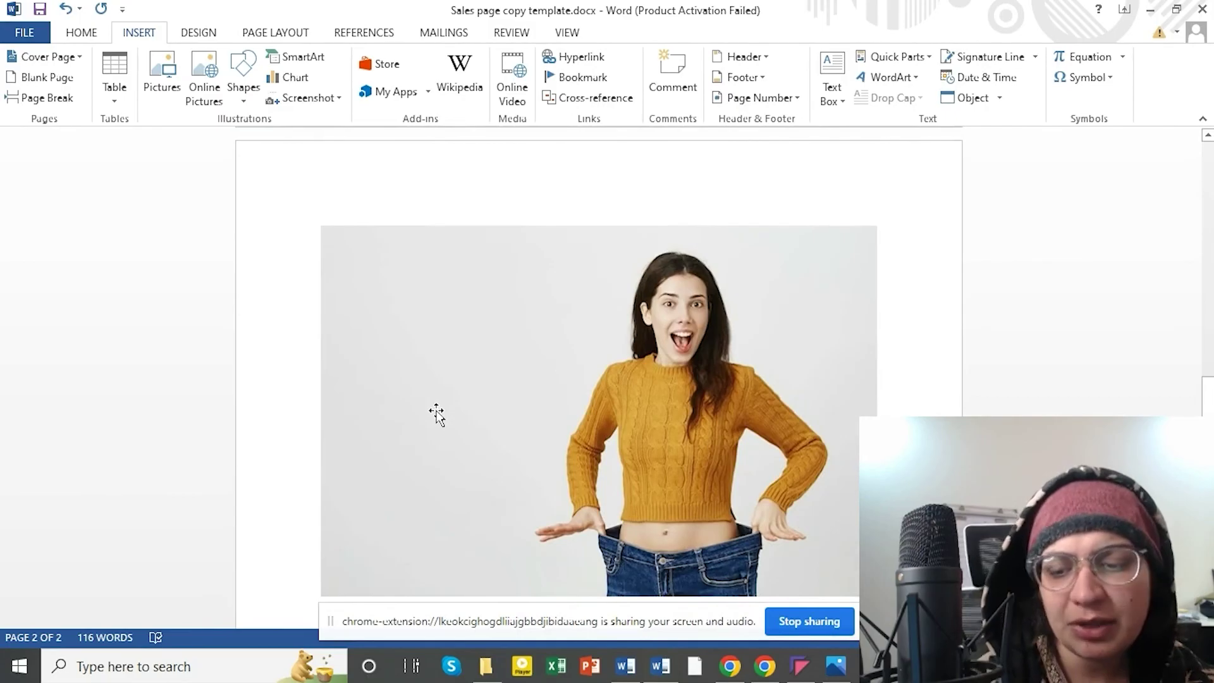
# Step: Check the sales page infographic in the image viewer, return to Word and review the pasted photo and the space below it
pyautogui.scroll(-5, 436, 414)
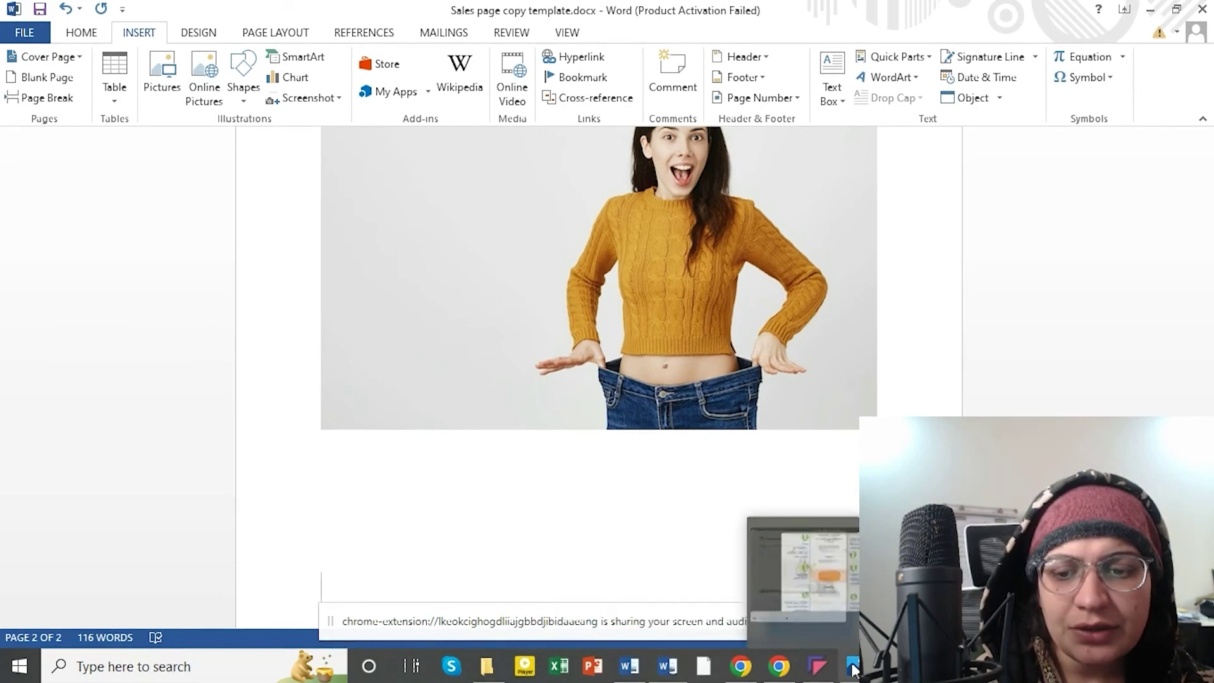
pyautogui.click(770, 507)
pyautogui.moveTo(770, 508); pyautogui.dragTo(665, 414)
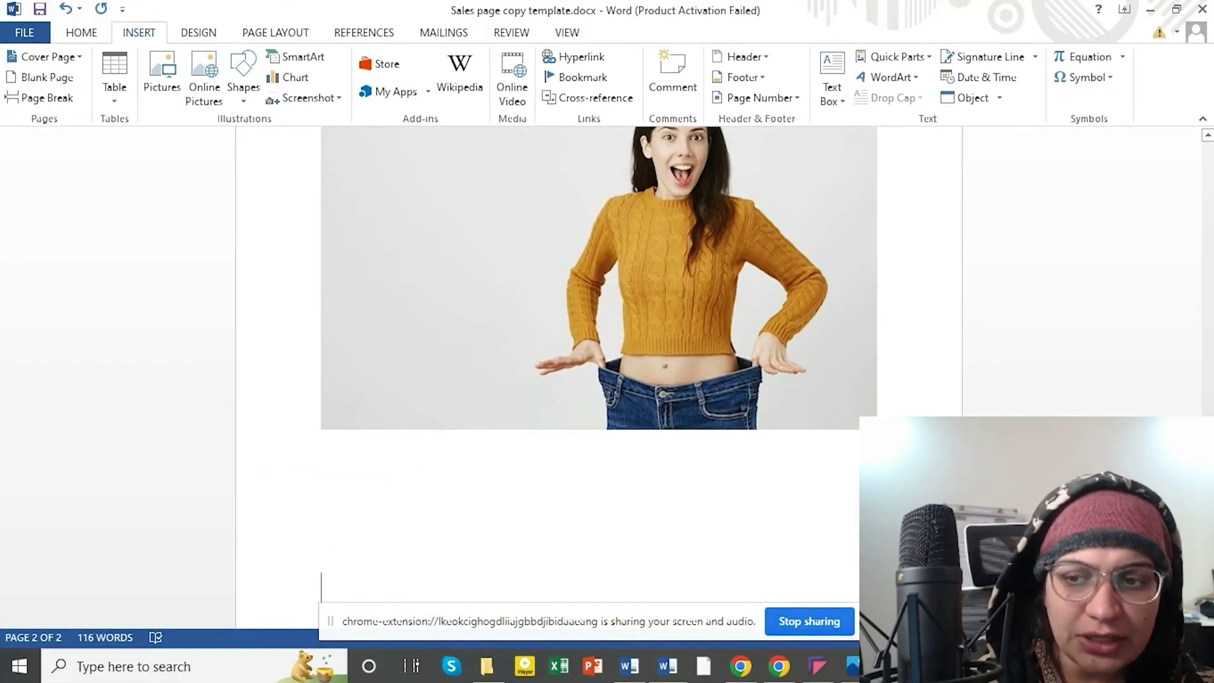
pyautogui.scroll(4, 609, 545)
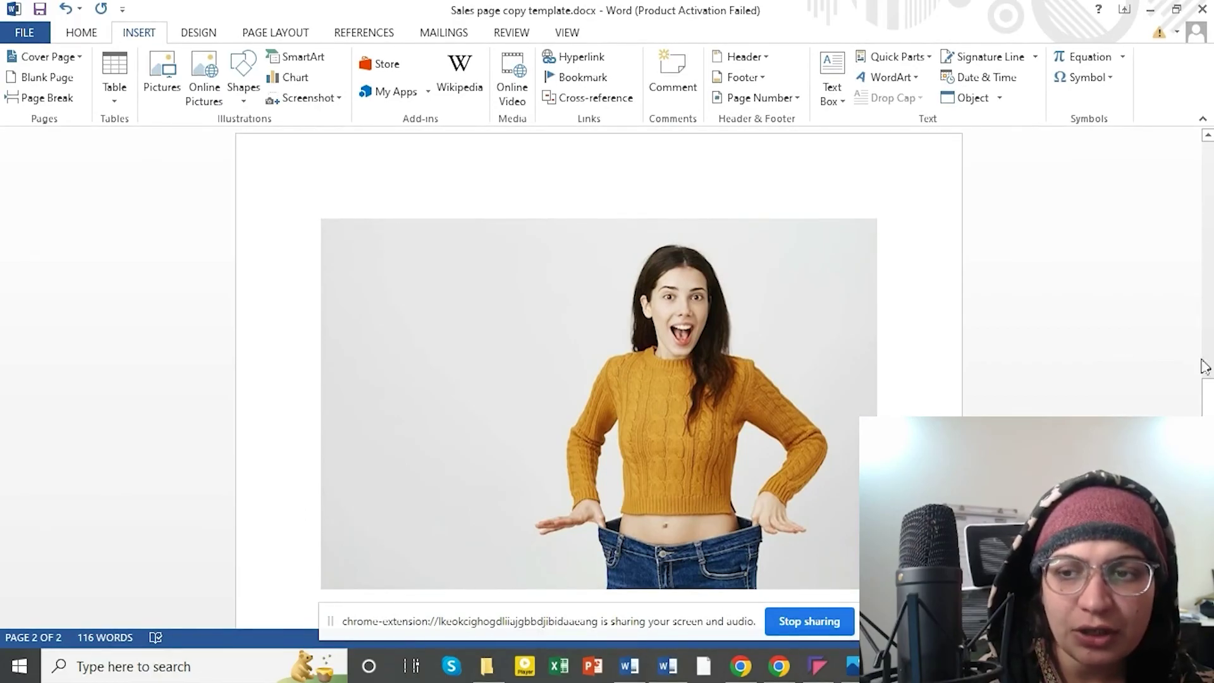
pyautogui.moveTo(1207, 397); pyautogui.dragTo(1208, 417)
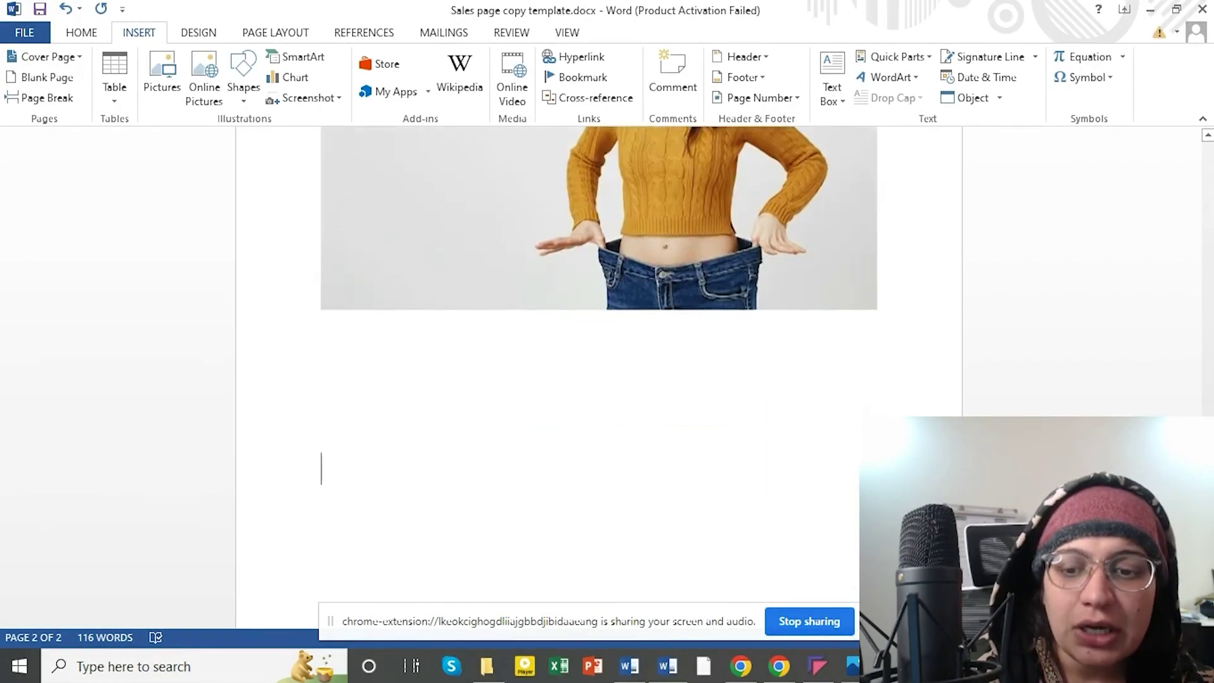